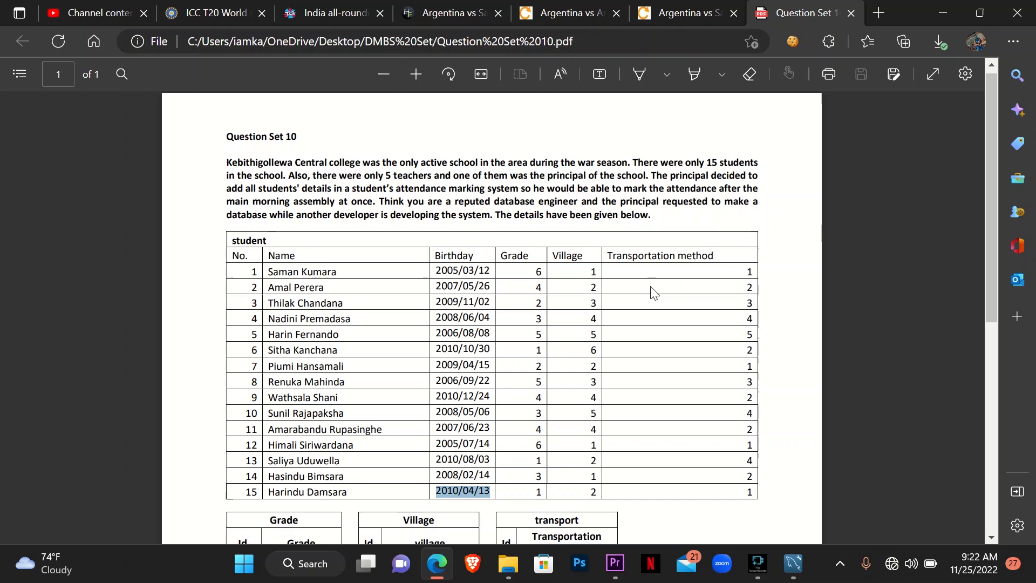
# Review the question set's student, Grade, Village and transport tables and the database tasks listed below them.
pyautogui.scroll(-2, 654, 289)
pyautogui.scroll(2, 653, 293)
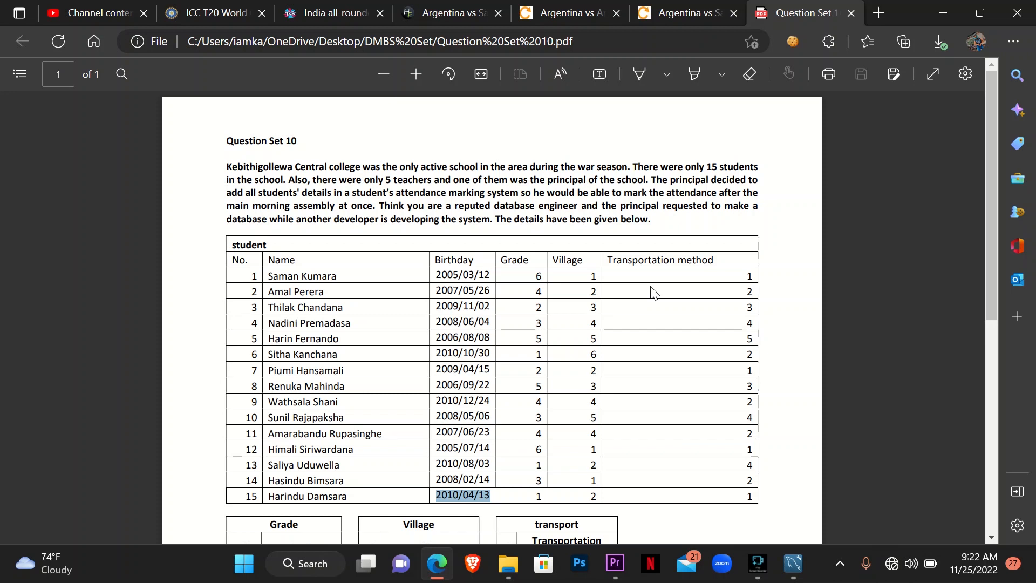
pyautogui.scroll(-2, 652, 292)
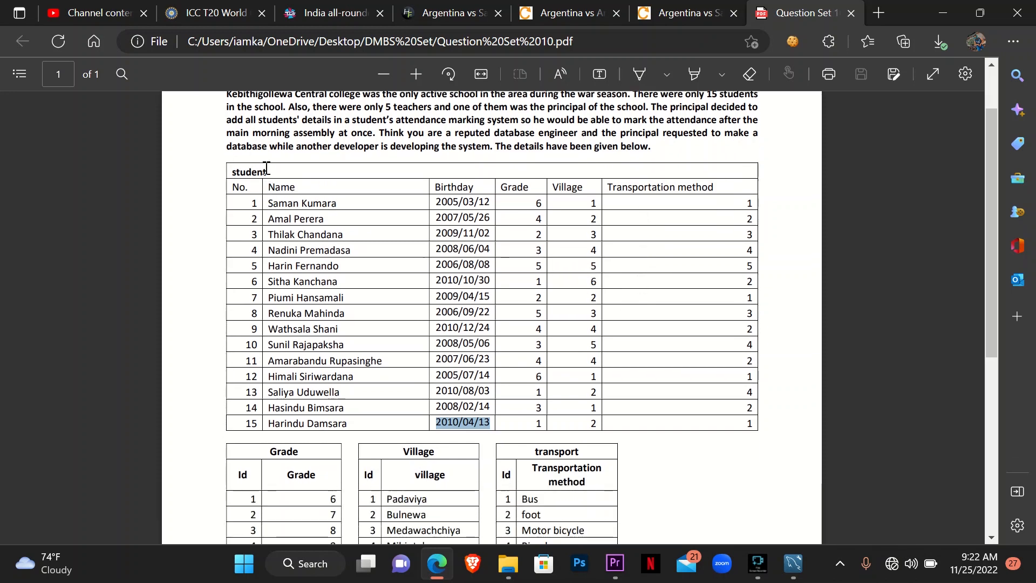
pyautogui.scroll(-2, 267, 169)
pyautogui.scroll(-2, 267, 168)
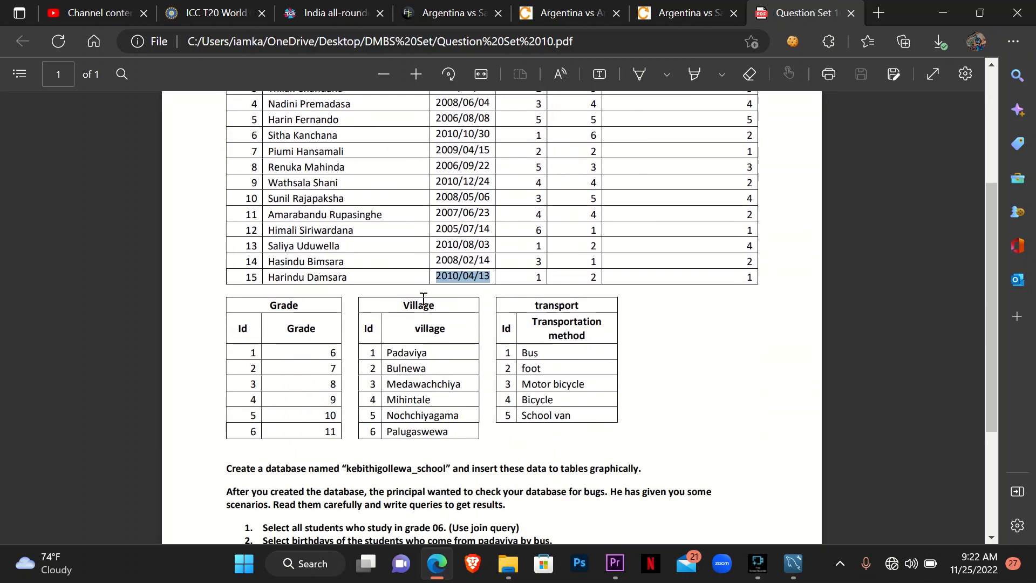
pyautogui.scroll(4, 566, 311)
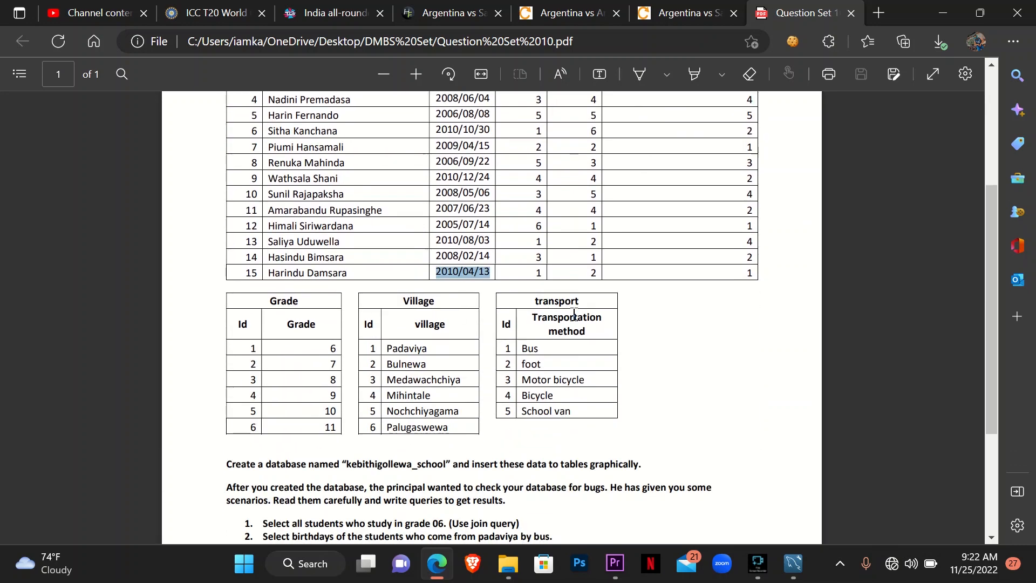
pyautogui.scroll(-5, 573, 314)
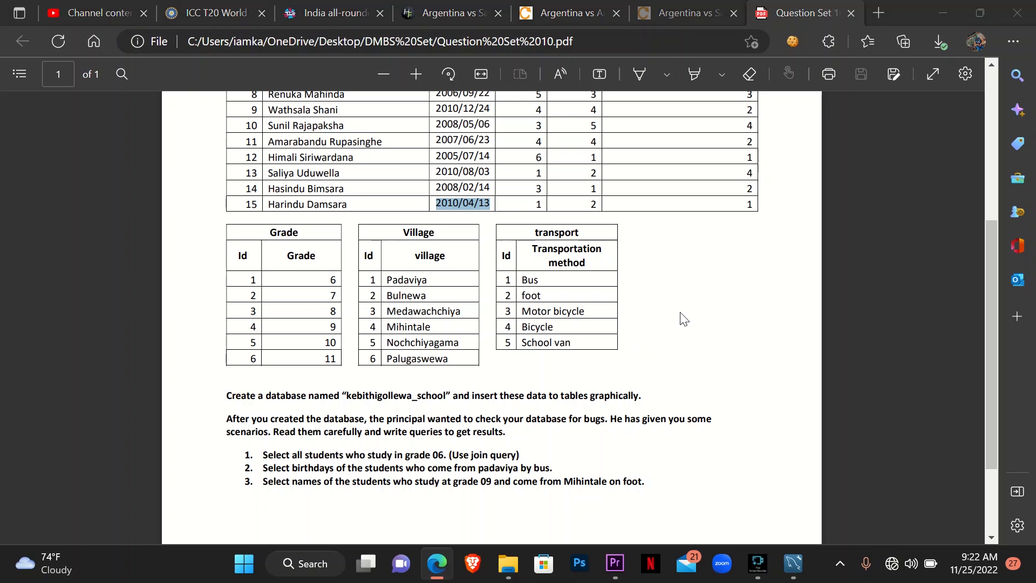
# Switch to MySQL Workbench and create a new model.
pyautogui.click(789, 573)
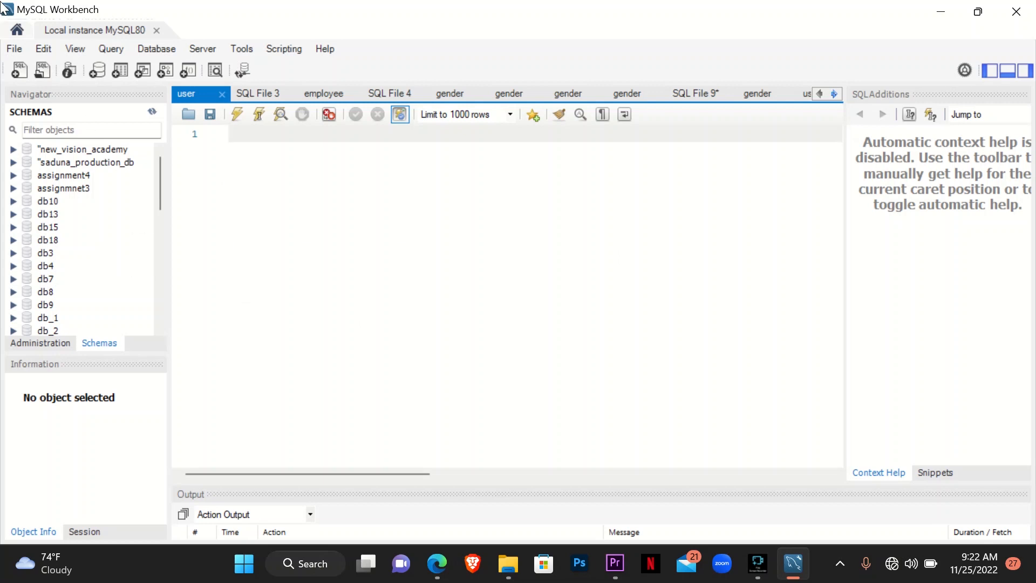
pyautogui.click(18, 50)
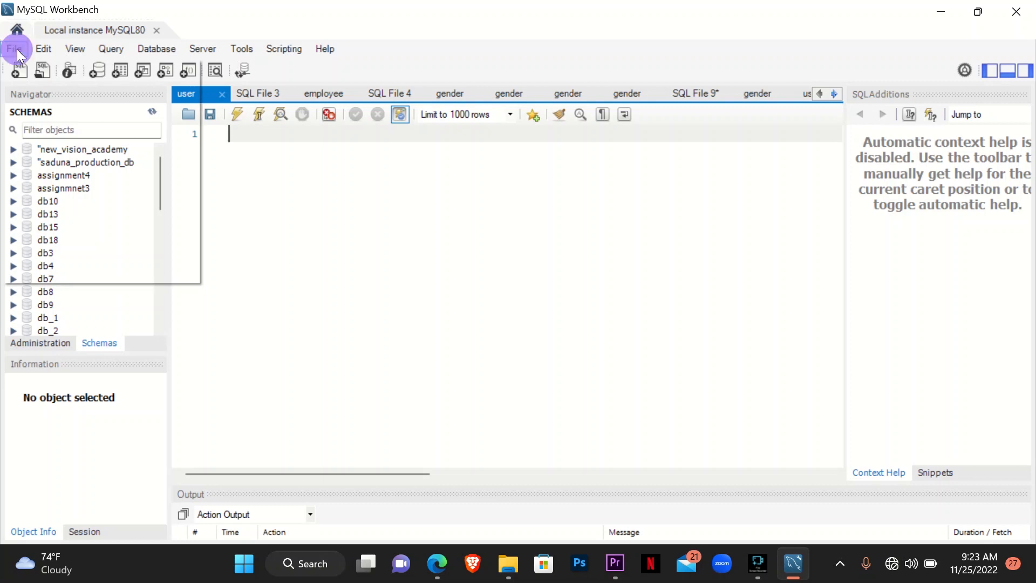
pyautogui.click(98, 67)
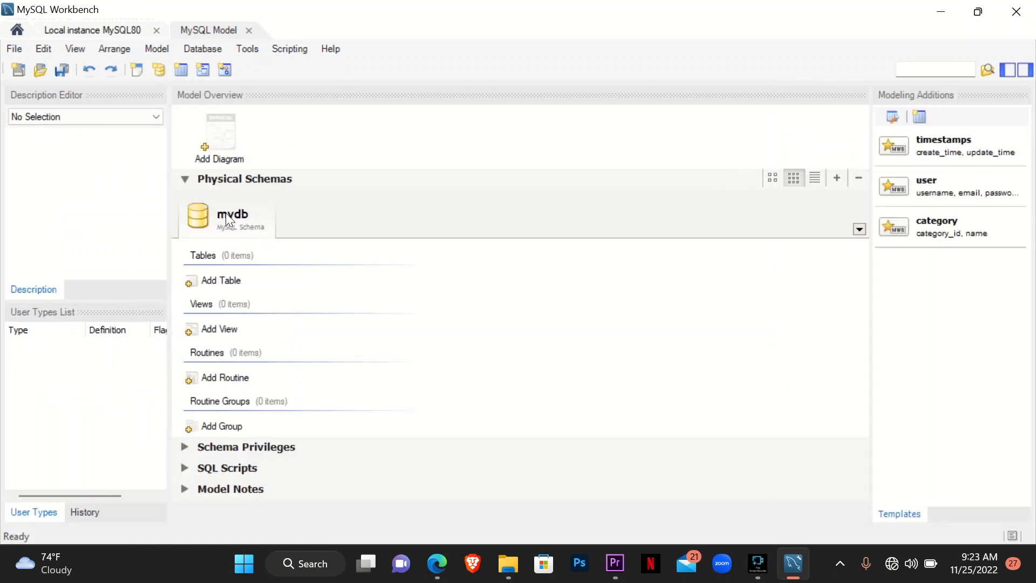
# Rename the mydb schema to kebithigollewa_school, copying the name from the question set PDF and removing the stray quotation mark.
pyautogui.doubleClick(235, 210)
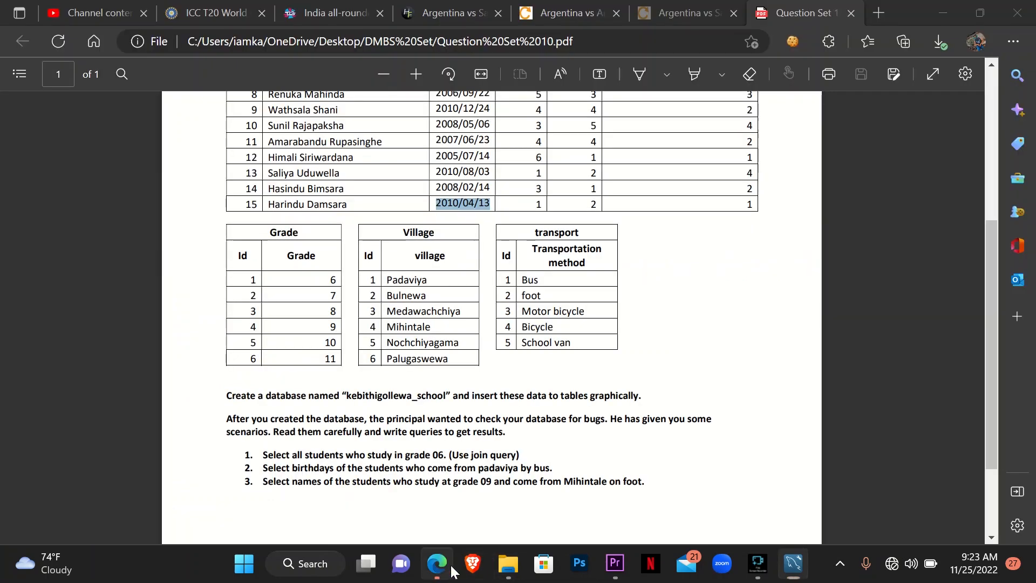
pyautogui.click(437, 563)
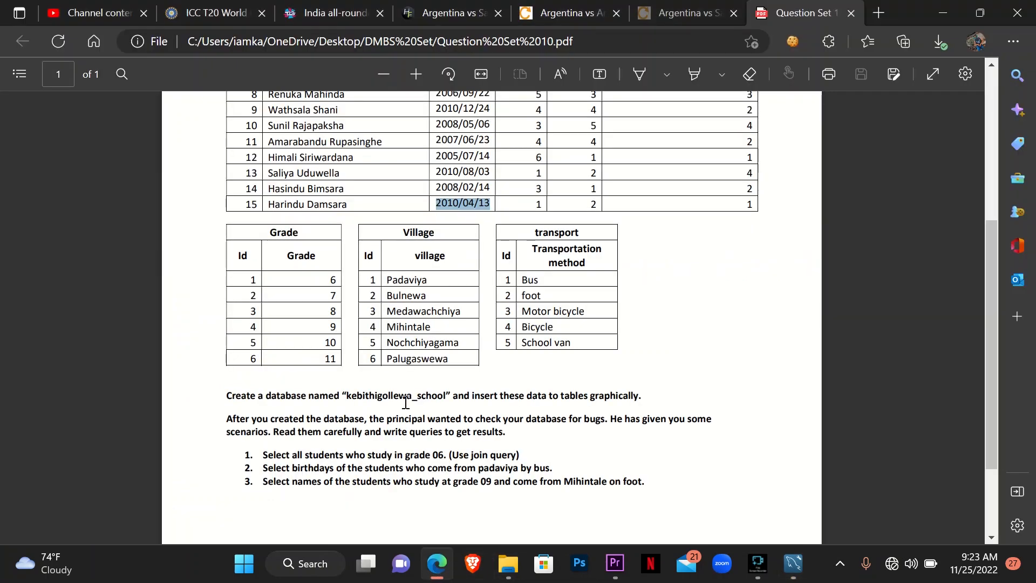
pyautogui.moveTo(345, 396); pyautogui.dragTo(446, 398)
pyautogui.hotkey('ctrl', 'c')
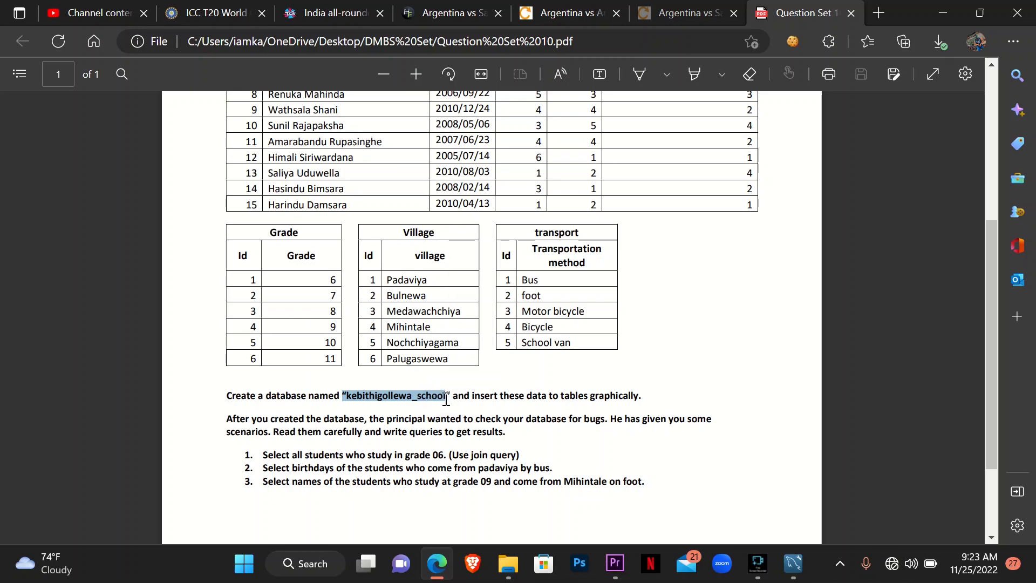
pyautogui.click(793, 563)
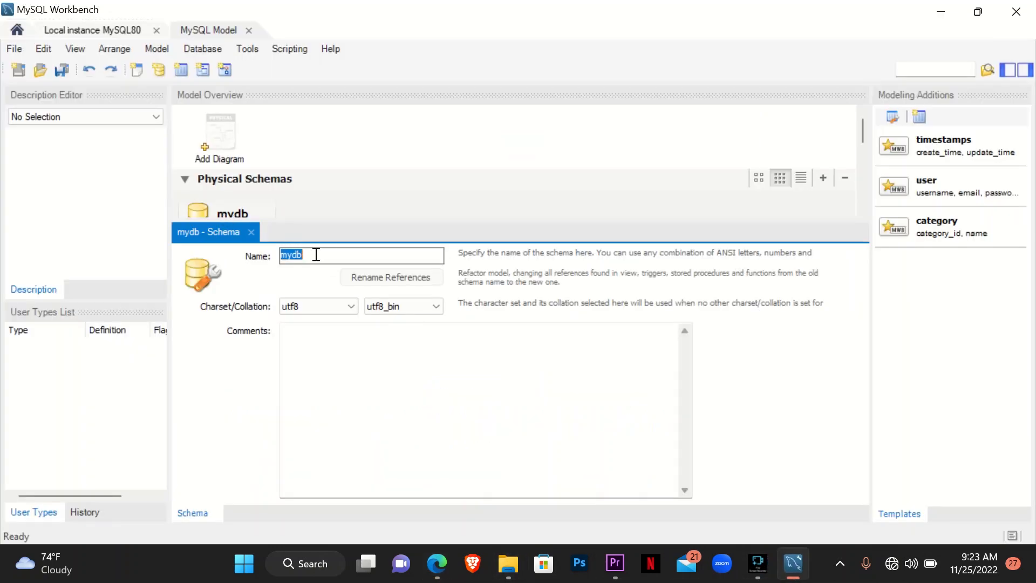
pyautogui.hotkey('ctrl', 'v')
pyautogui.click(335, 131)
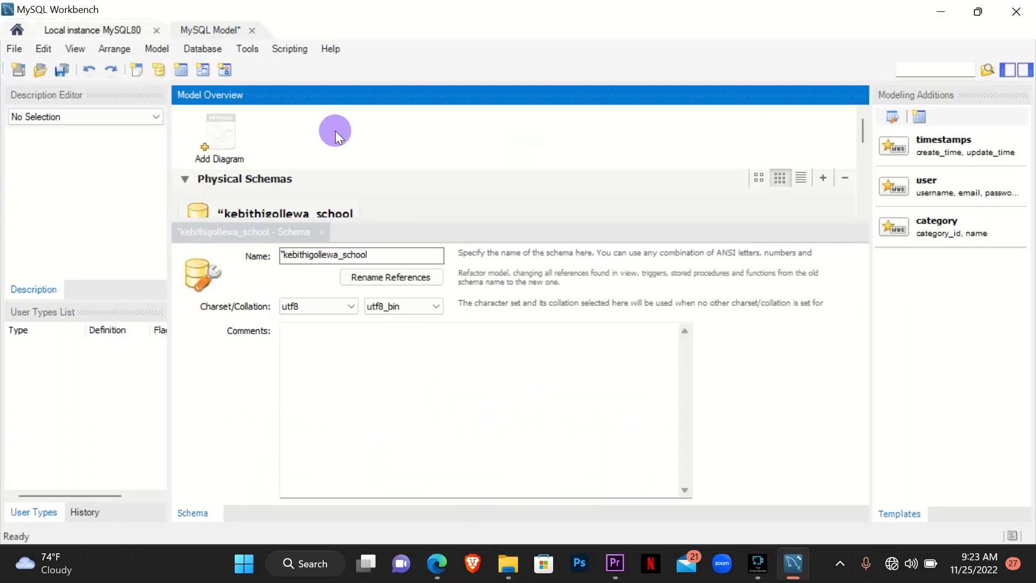
pyautogui.click(283, 255)
pyautogui.press('BackSpace')
pyautogui.click(349, 159)
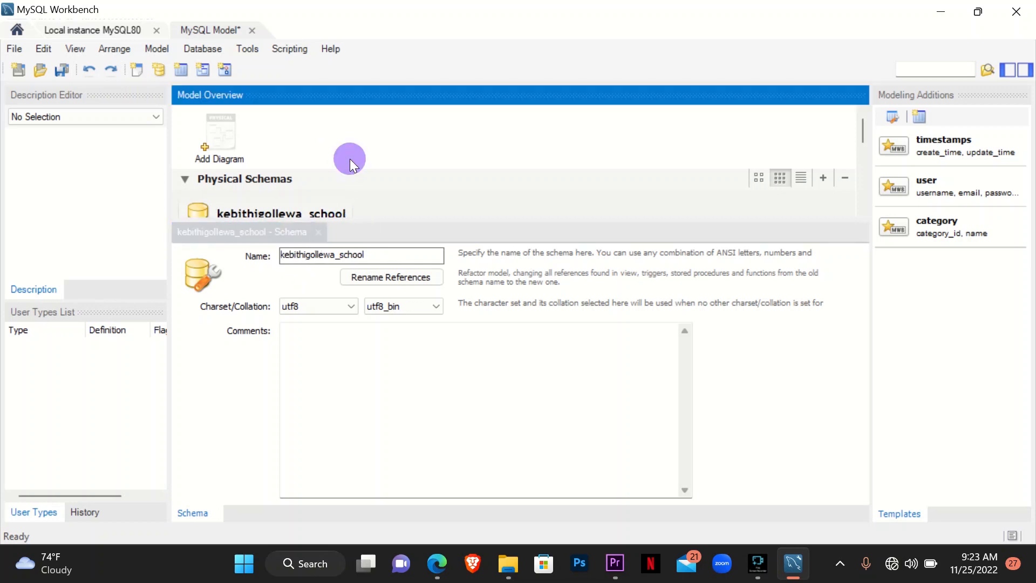
# Add an EER diagram to the model and place a table named student in it, checking the question set PDF.
pyautogui.doubleClick(225, 146)
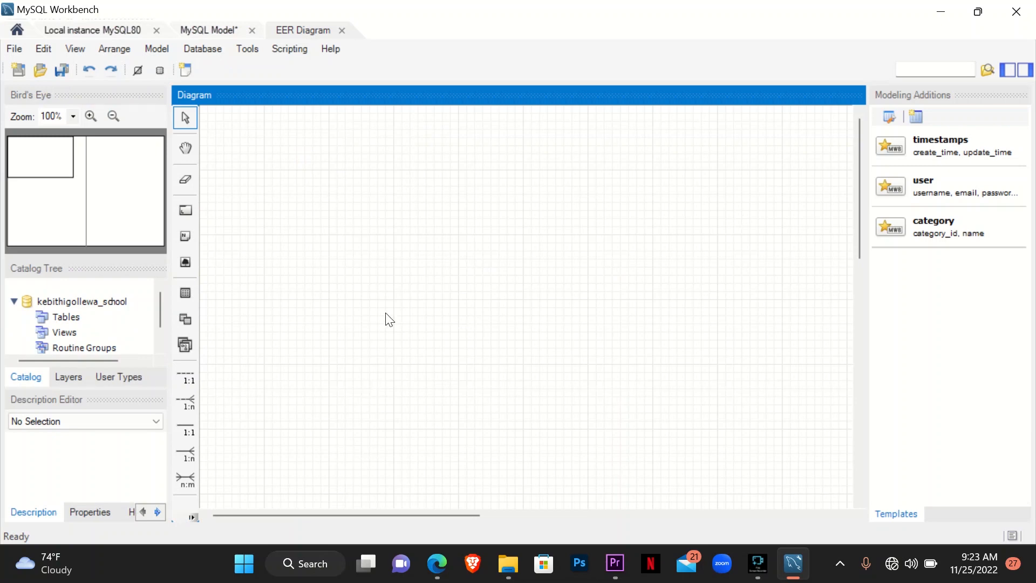
pyautogui.click(439, 558)
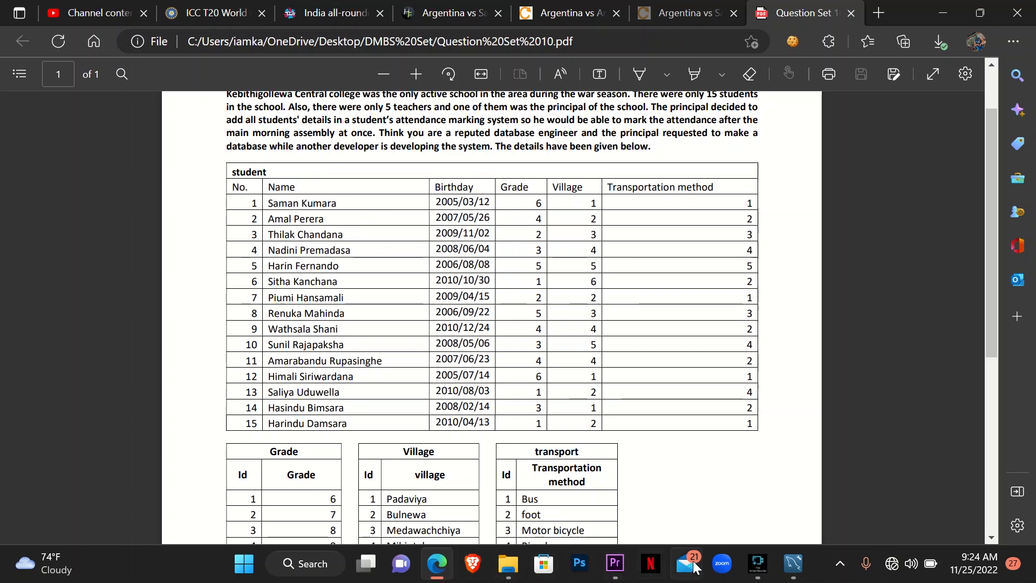
pyautogui.click(783, 569)
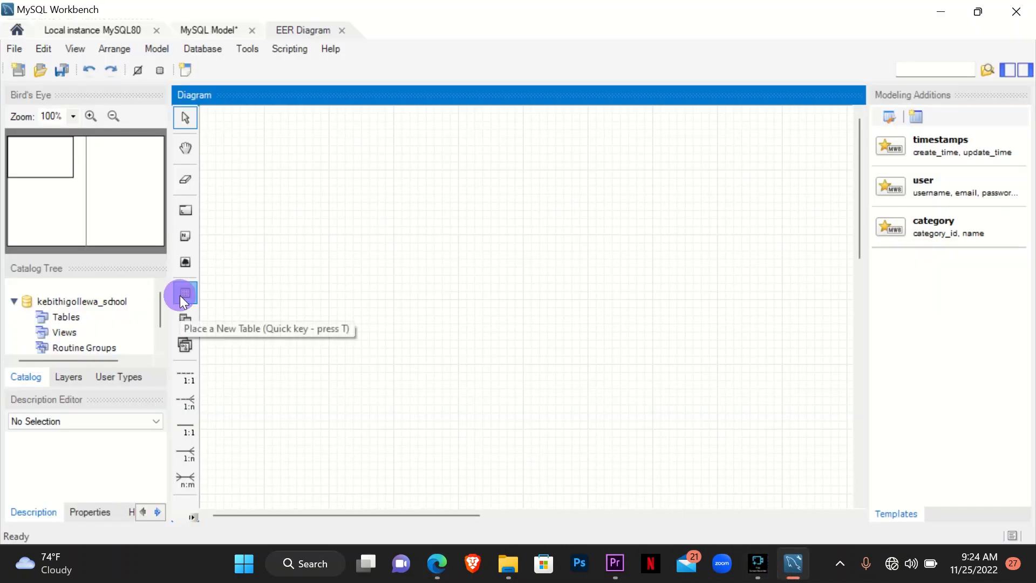
pyautogui.click(182, 297)
pyautogui.click(347, 231)
pyautogui.click(385, 236)
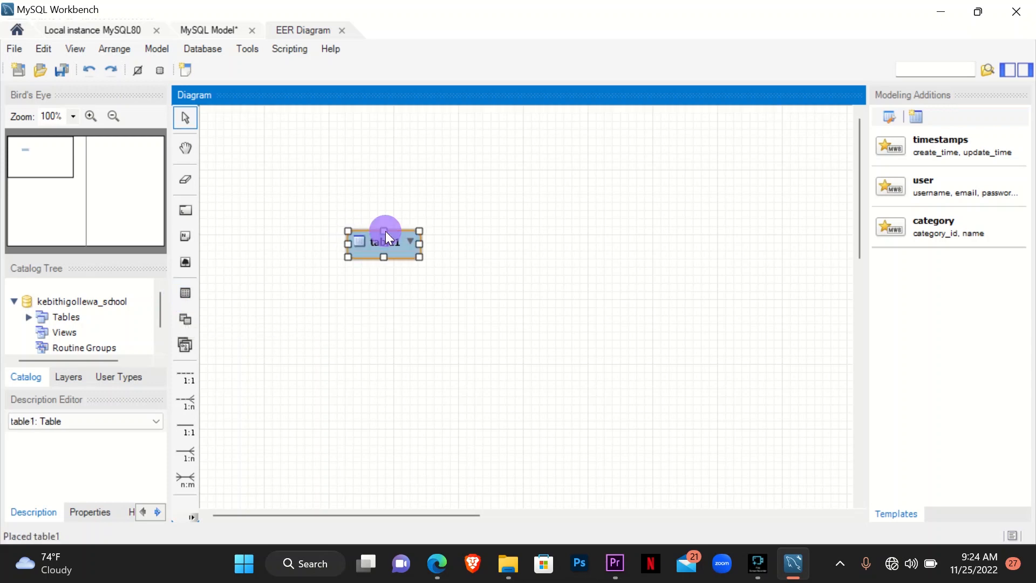
pyautogui.doubleClick(387, 250)
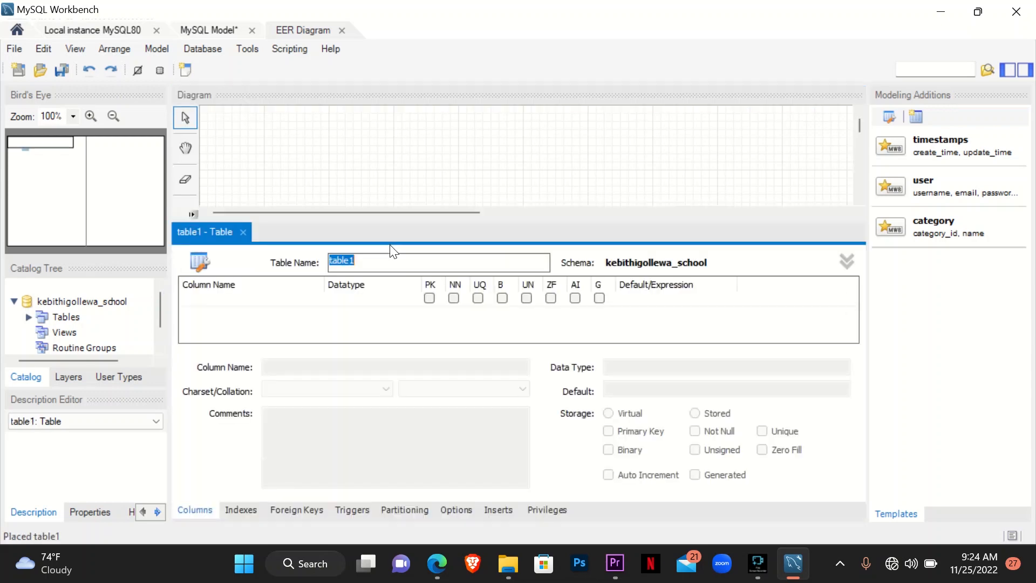
pyautogui.write('student')
# Add an INT column named no to the student table as an auto-incrementing primary key.
pyautogui.click(277, 300)
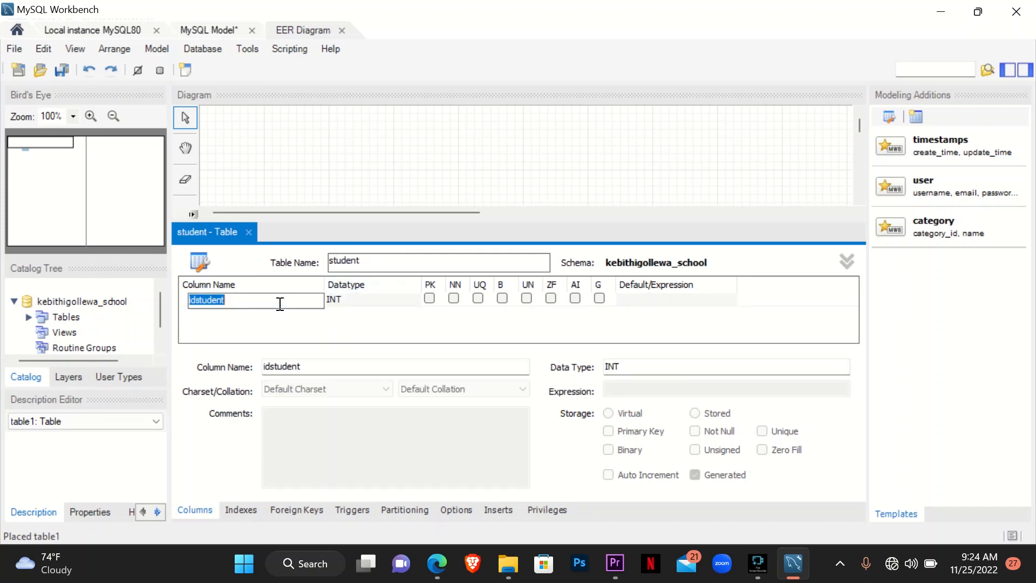
pyautogui.write('no')
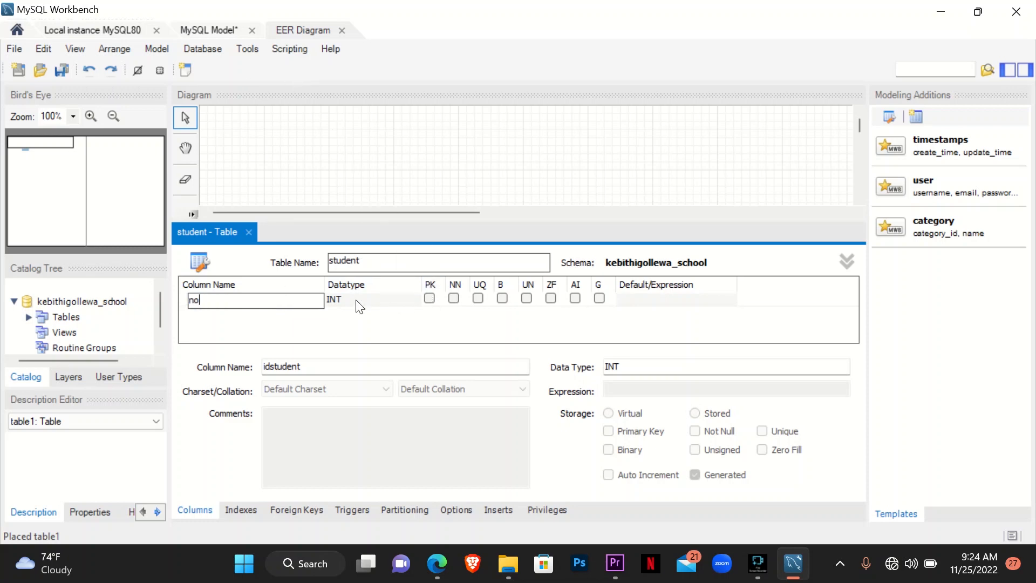
pyautogui.click(429, 299)
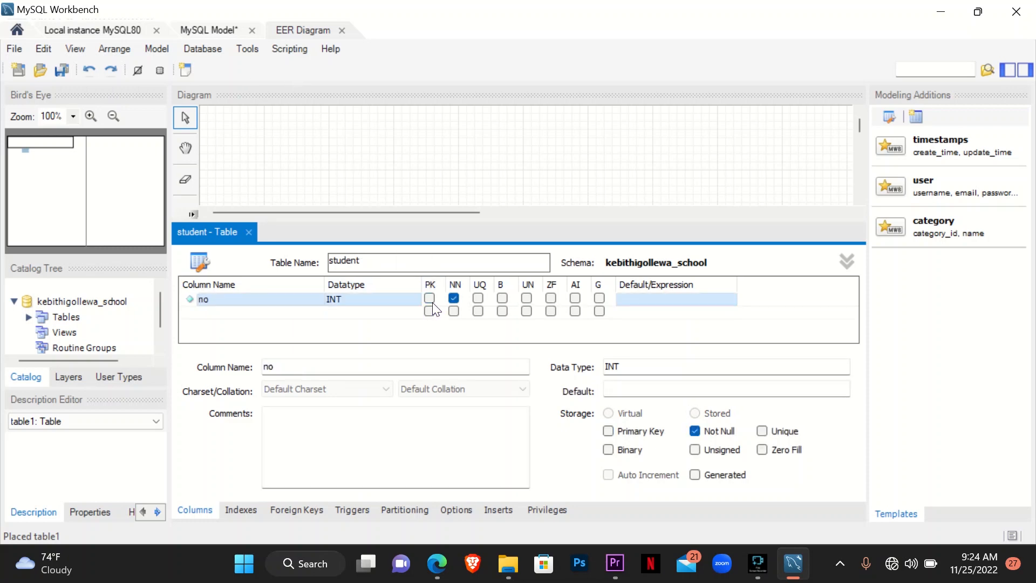
pyautogui.click(429, 298)
pyautogui.click(575, 298)
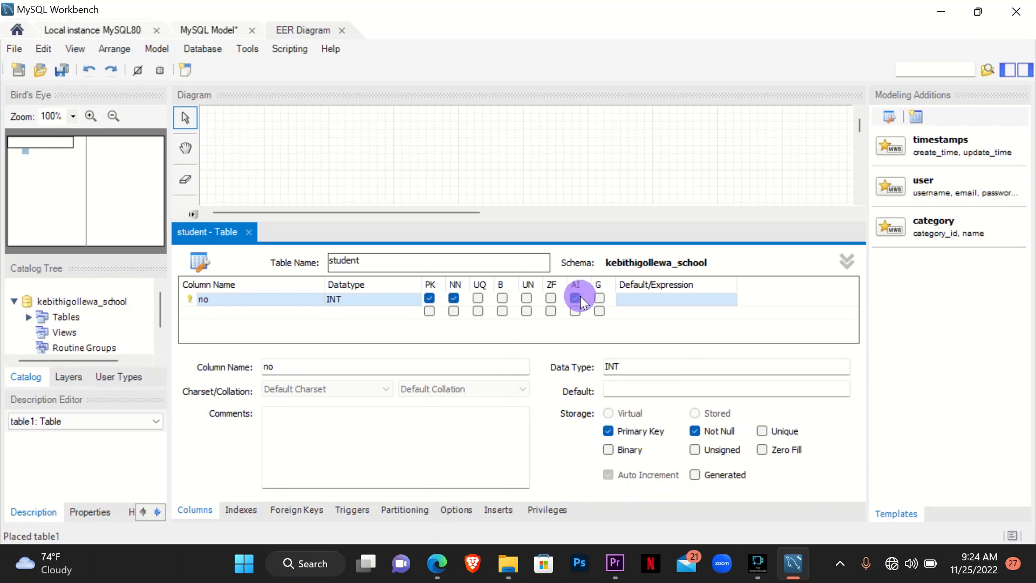
# Add a VARCHAR(45) column named name to the student table.
pyautogui.click(286, 312)
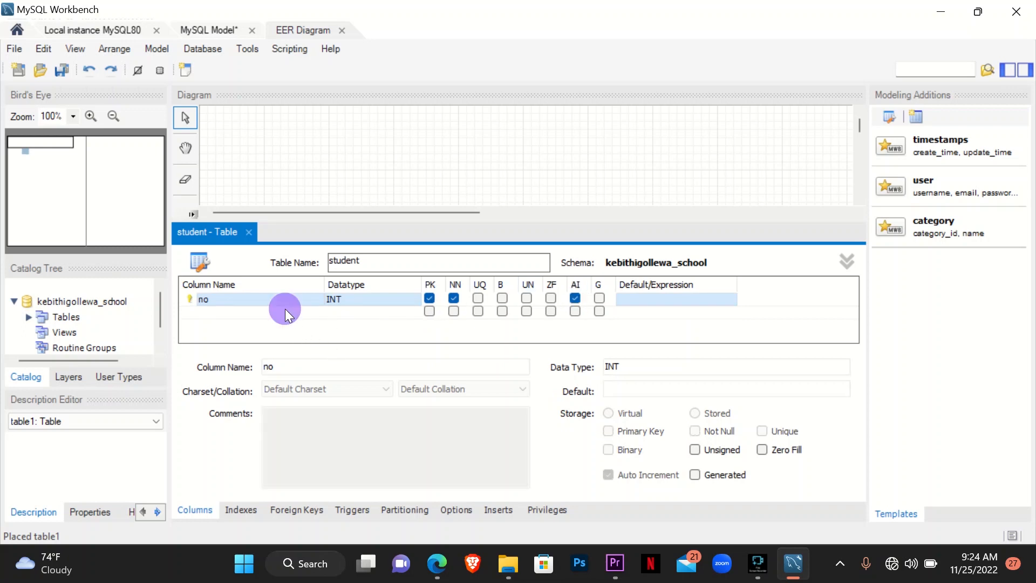
pyautogui.click(285, 313)
pyautogui.write('name')
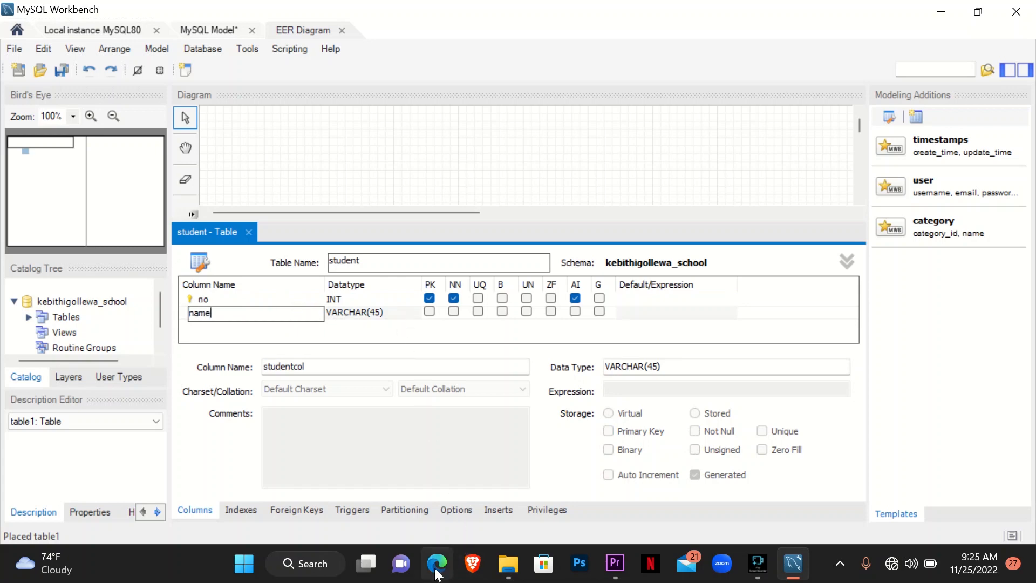
# Check the student columns in the question set PDF and add a birthday column with the DATE datatype to the student table.
pyautogui.click(436, 564)
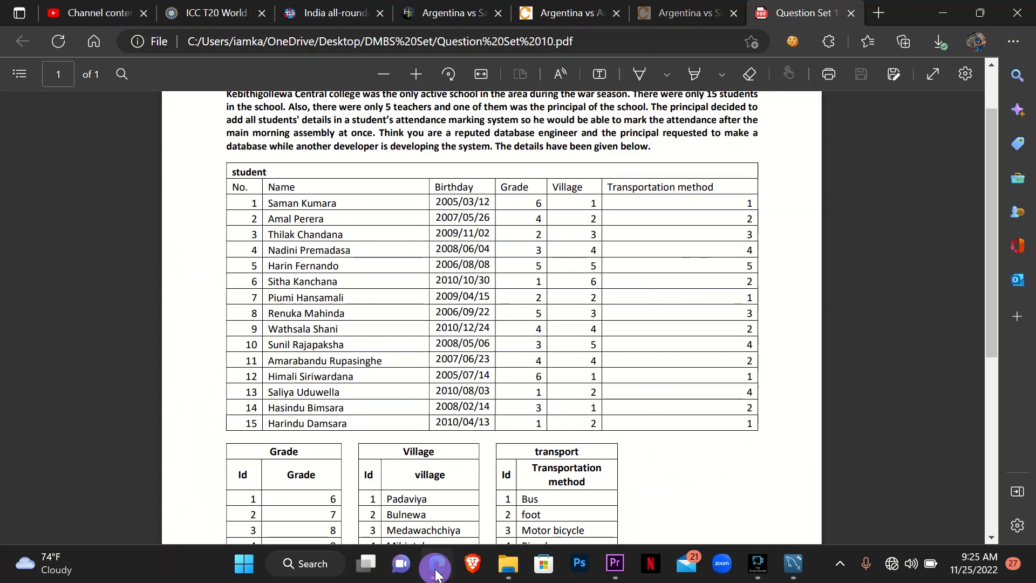
pyautogui.click(436, 572)
pyautogui.click(245, 339)
pyautogui.click(232, 326)
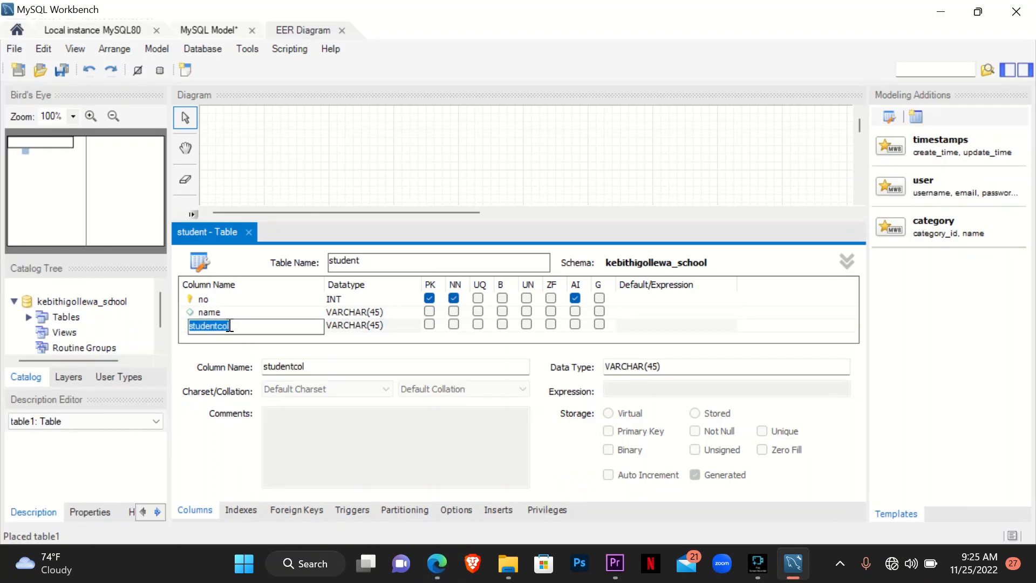
pyautogui.write('birthday')
pyautogui.click(363, 329)
pyautogui.click(389, 328)
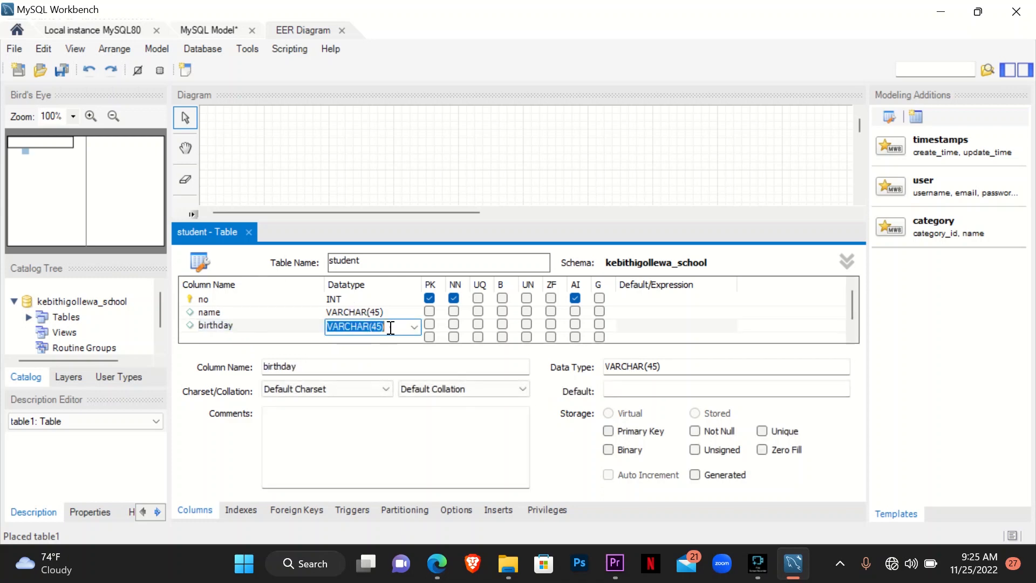
pyautogui.click(413, 327)
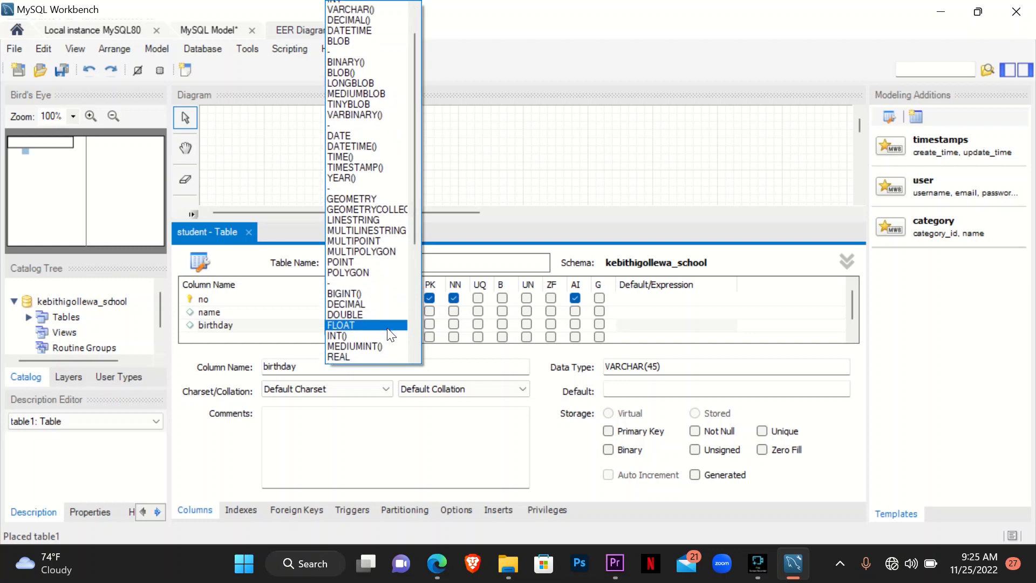
pyautogui.scroll(-3, 390, 302)
pyautogui.scroll(-3, 370, 308)
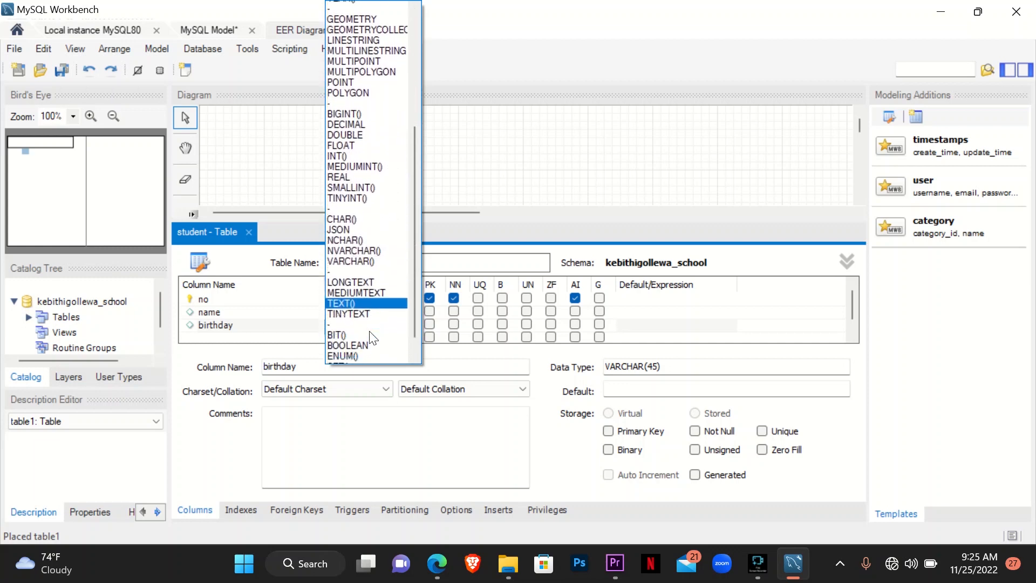
pyautogui.scroll(-1, 372, 338)
pyautogui.scroll(7, 372, 339)
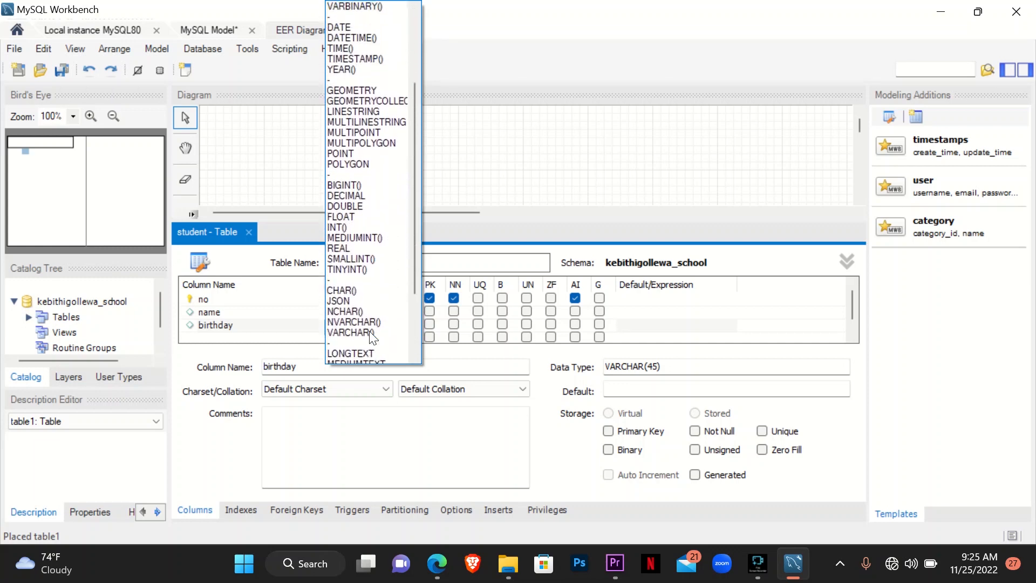
pyautogui.click(359, 143)
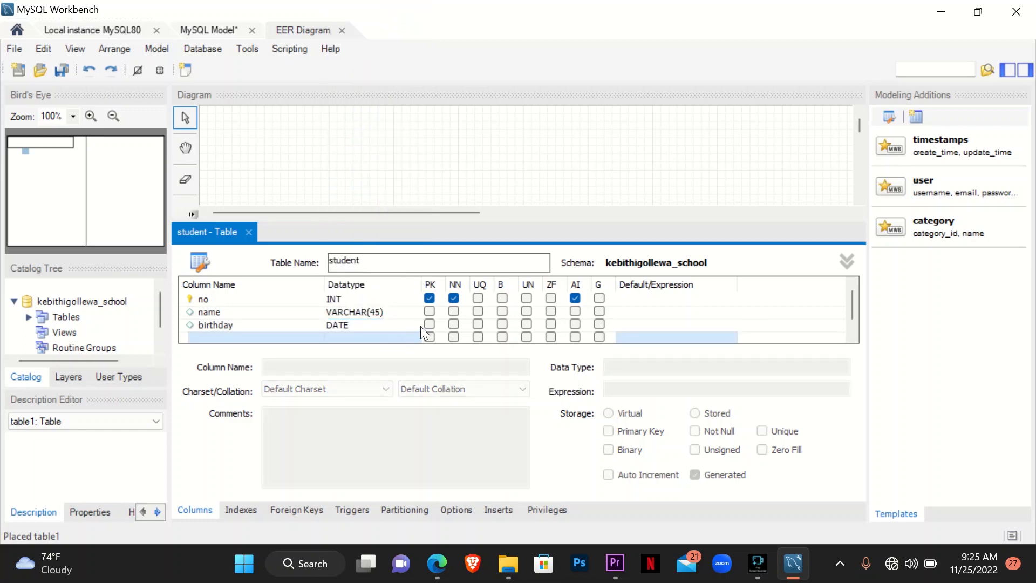
# Close the table editor, then move the student table toward the diagram's upper-left corner and enlarge it to show all its columns.
pyautogui.click(249, 232)
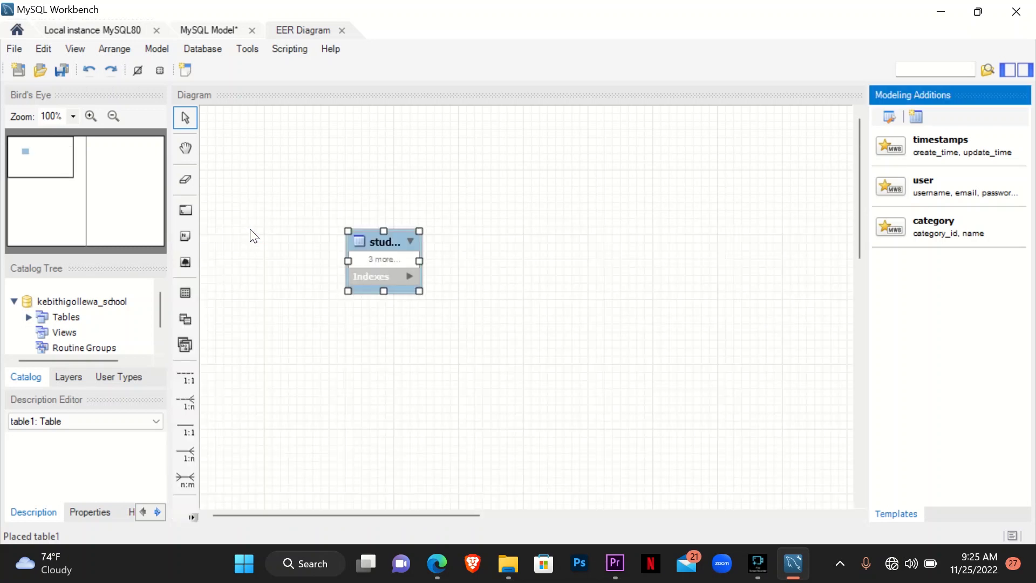
pyautogui.moveTo(387, 241); pyautogui.dragTo(301, 183)
pyautogui.moveTo(331, 227); pyautogui.dragTo(412, 267)
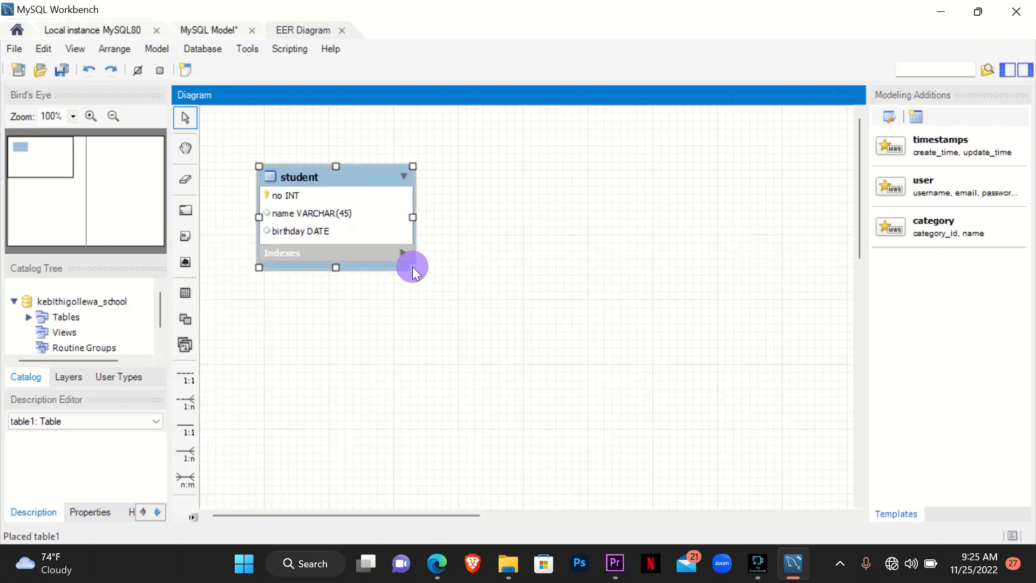
# Check the Grade table in the question set PDF and place a new table named grade beside the student table in the diagram.
pyautogui.click(437, 563)
pyautogui.scroll(-3, 609, 417)
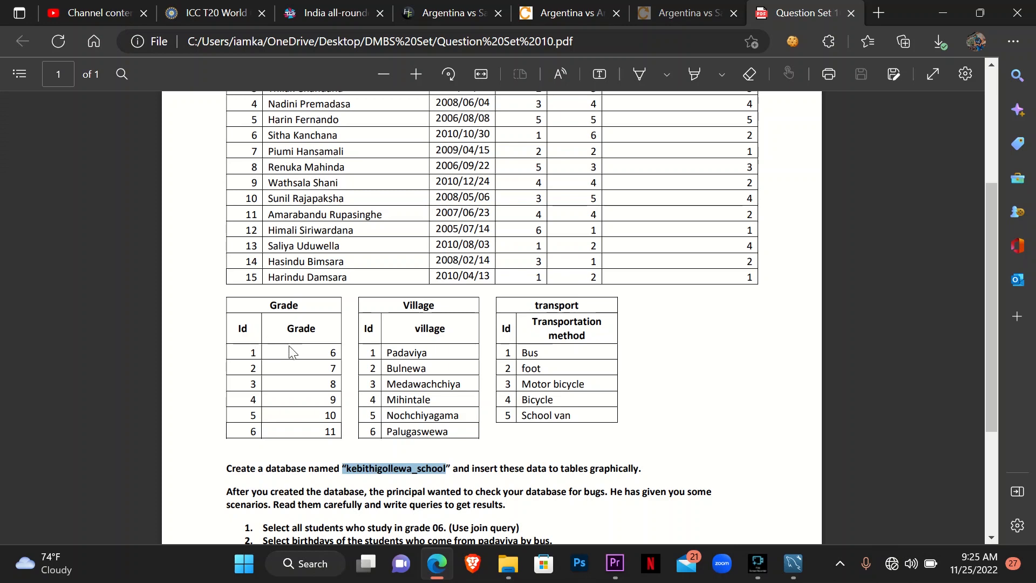
pyautogui.click(953, 12)
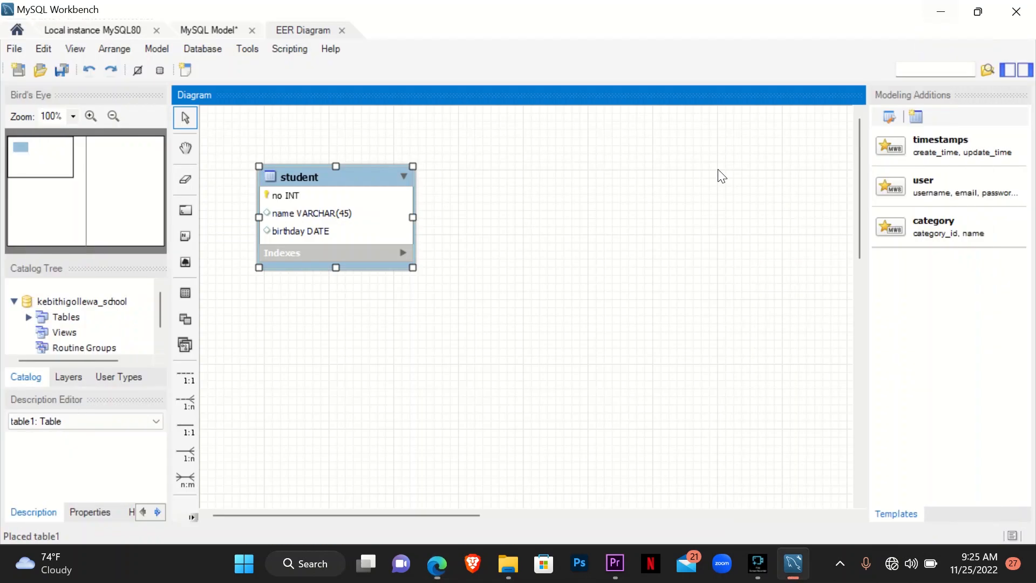
pyautogui.click(545, 270)
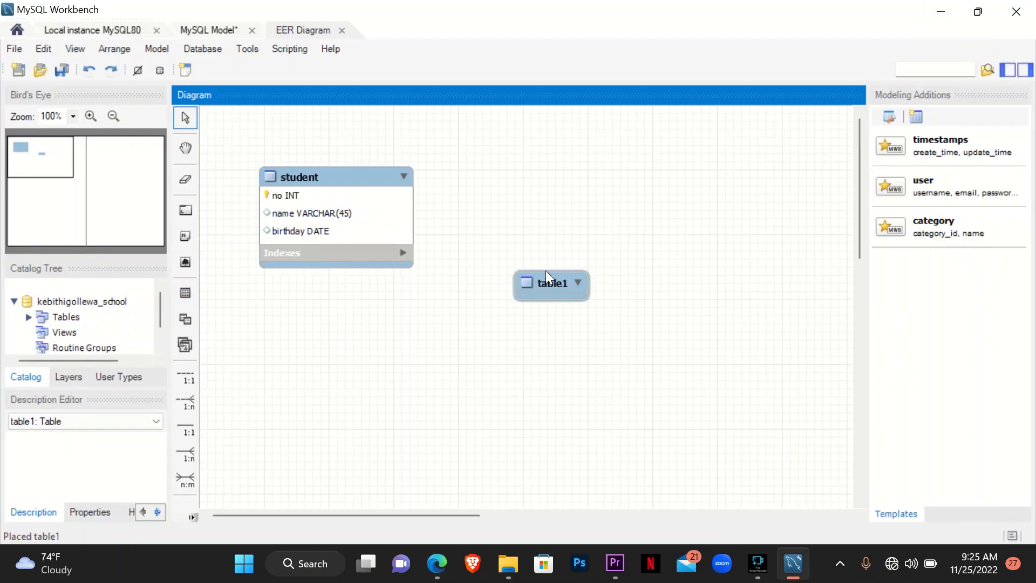
pyautogui.doubleClick(558, 283)
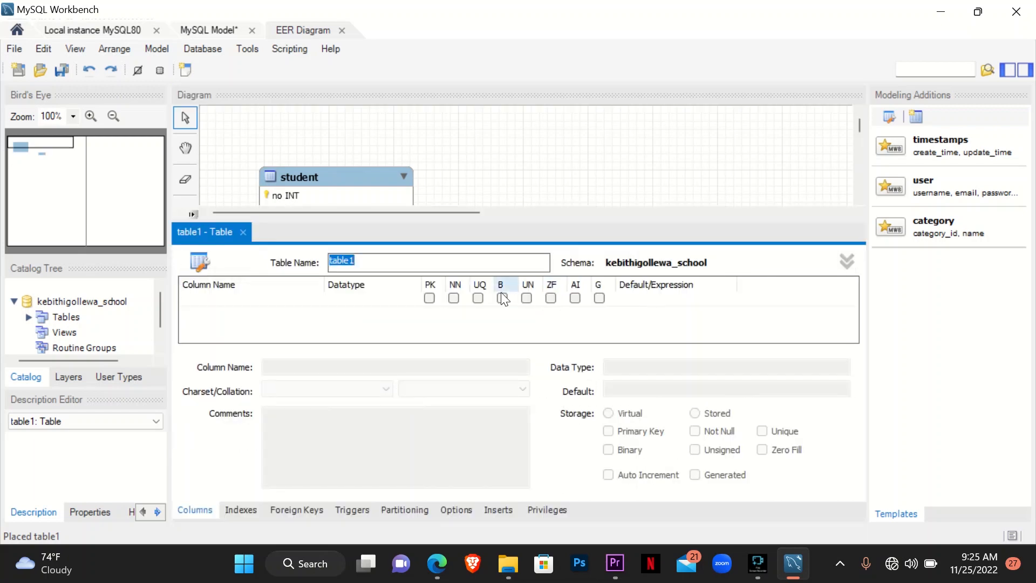
pyautogui.write('g')
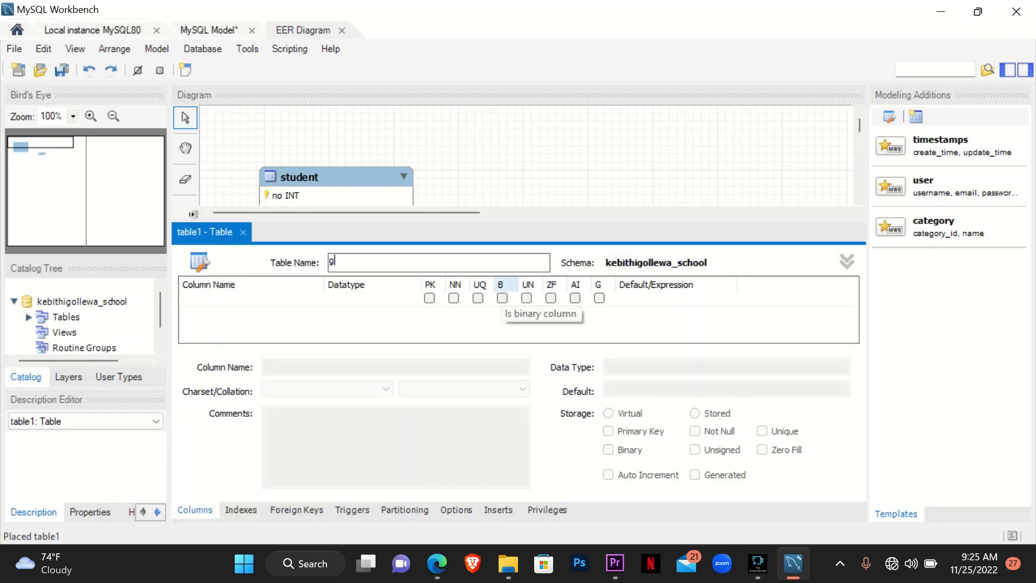
pyautogui.write('rade')
# Add an INT column named id to the grade table with not-null and auto-increment enabled.
pyautogui.click(236, 305)
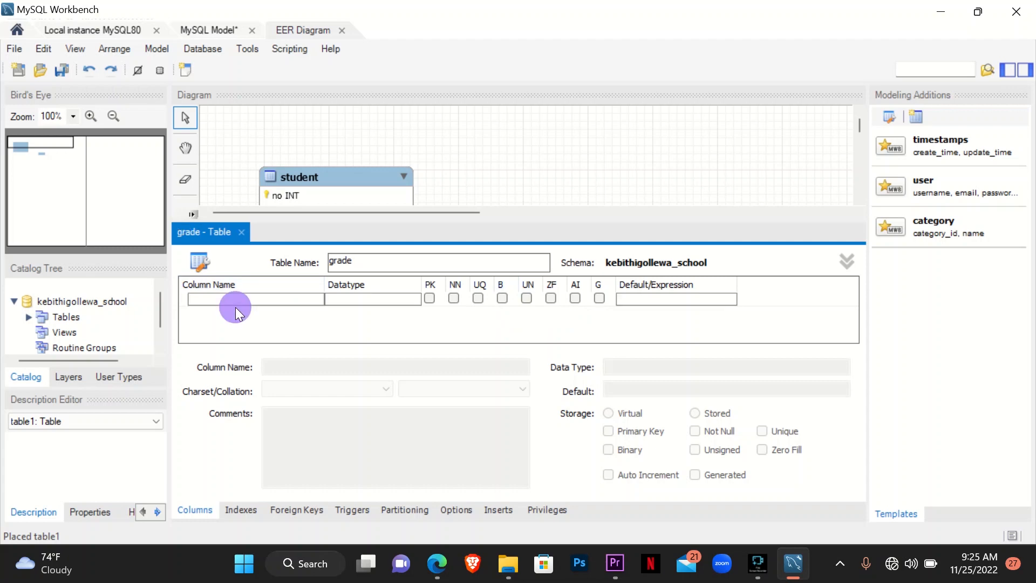
pyautogui.doubleClick(240, 304)
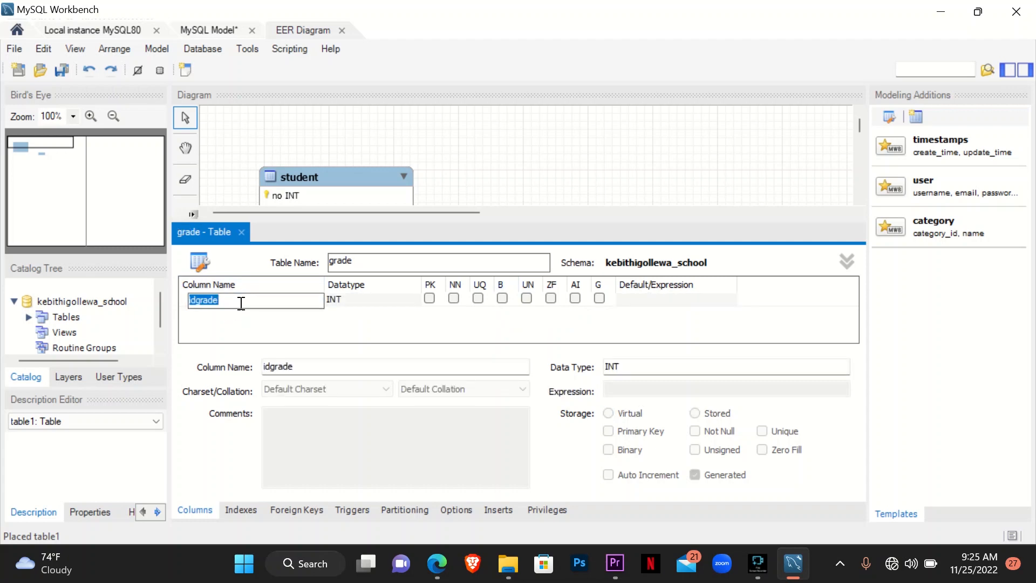
pyautogui.write('id')
pyautogui.click(431, 298)
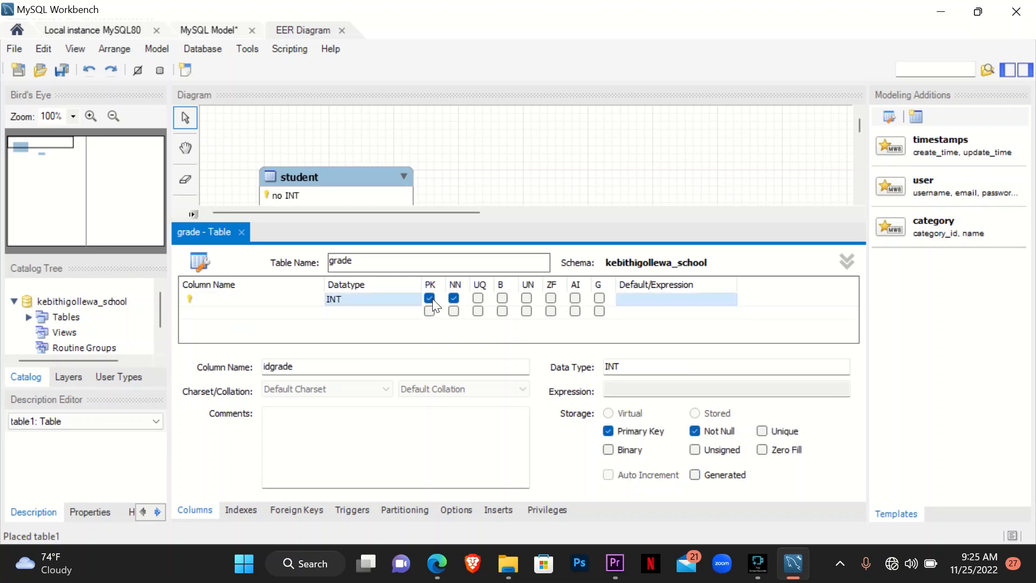
pyautogui.click(574, 298)
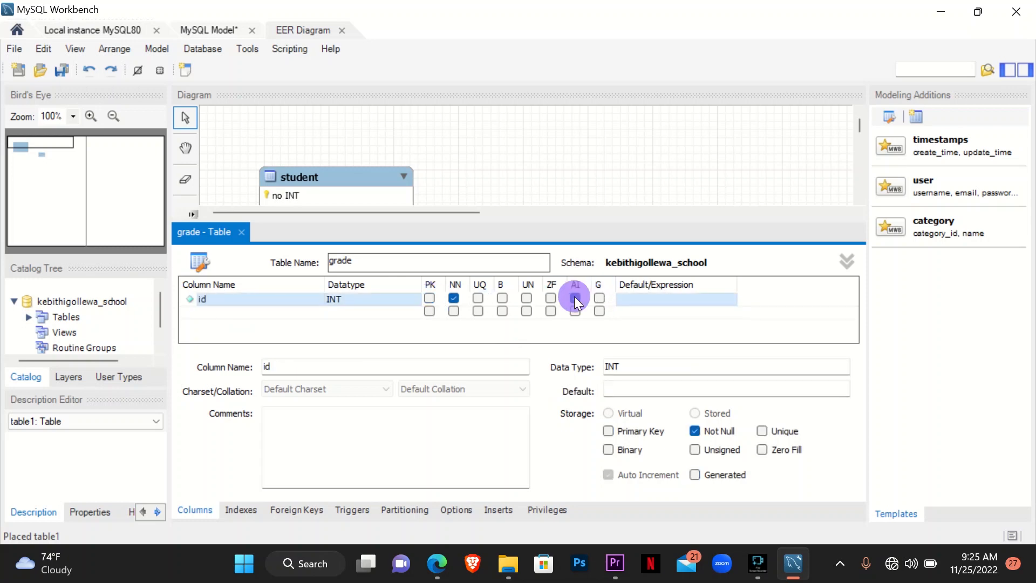
# Add a VARCHAR(45) column named garde to the grade table.
pyautogui.click(292, 313)
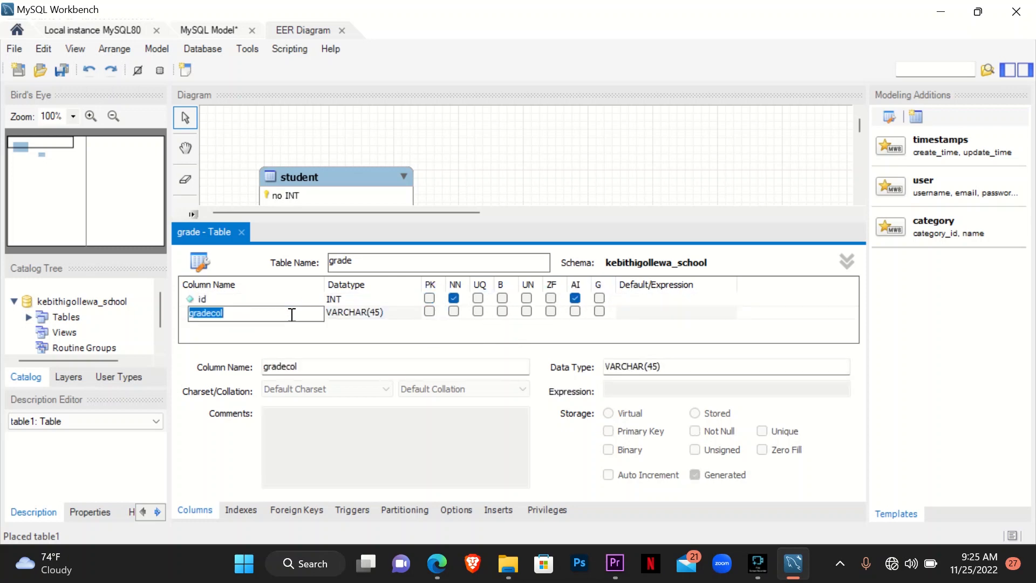
pyautogui.write('garde')
pyautogui.click(381, 327)
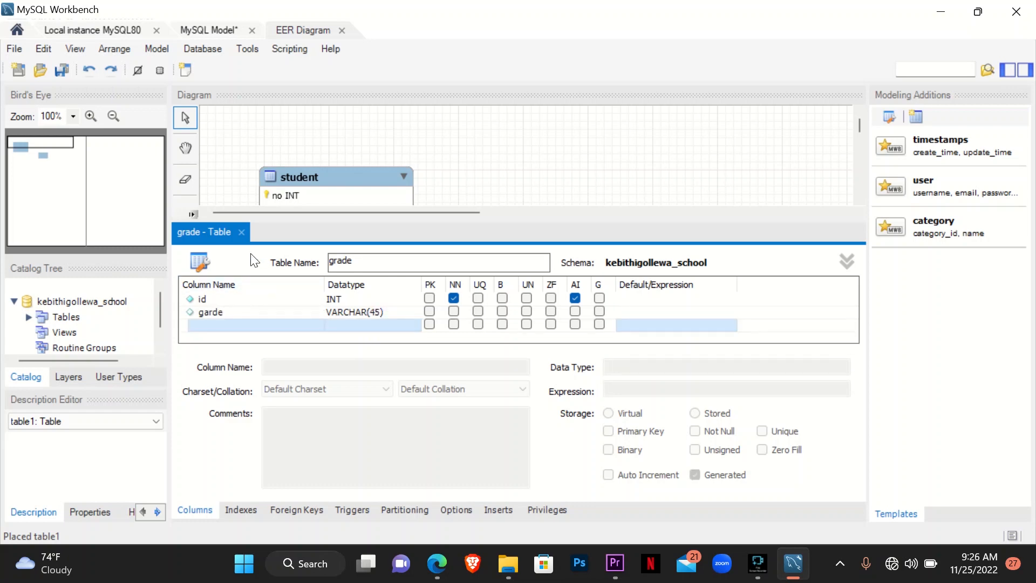
# Make id the primary key of the grade table, close its editor and move the table up level with the student table.
pyautogui.click(244, 234)
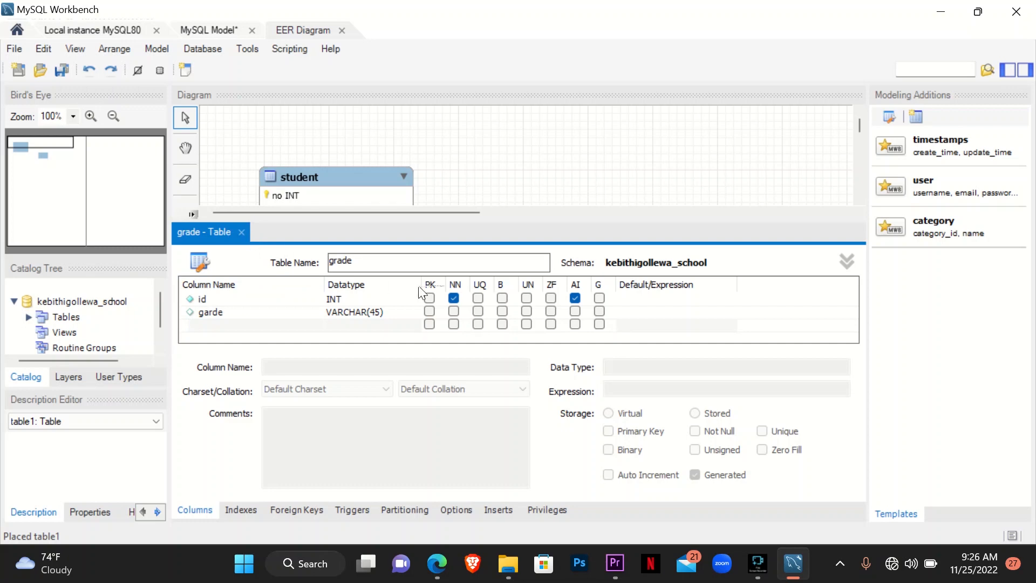
pyautogui.click(430, 298)
pyautogui.click(241, 230)
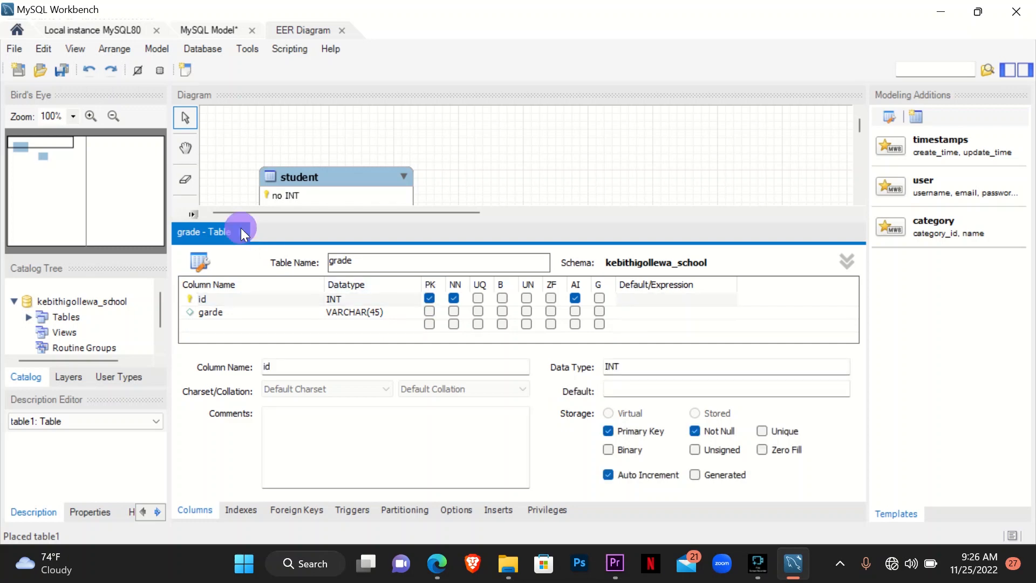
pyautogui.click(241, 231)
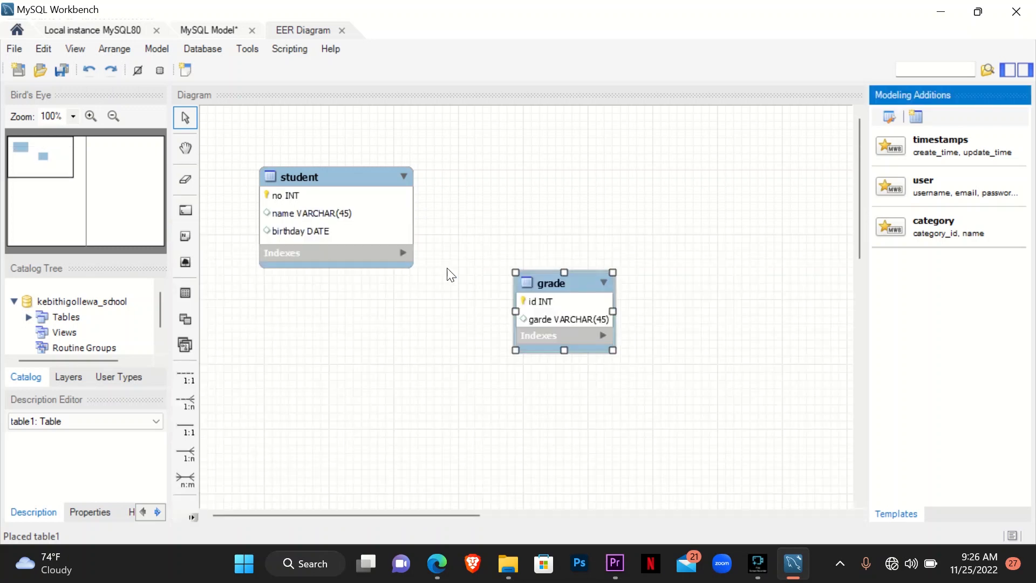
pyautogui.moveTo(549, 277); pyautogui.dragTo(521, 159)
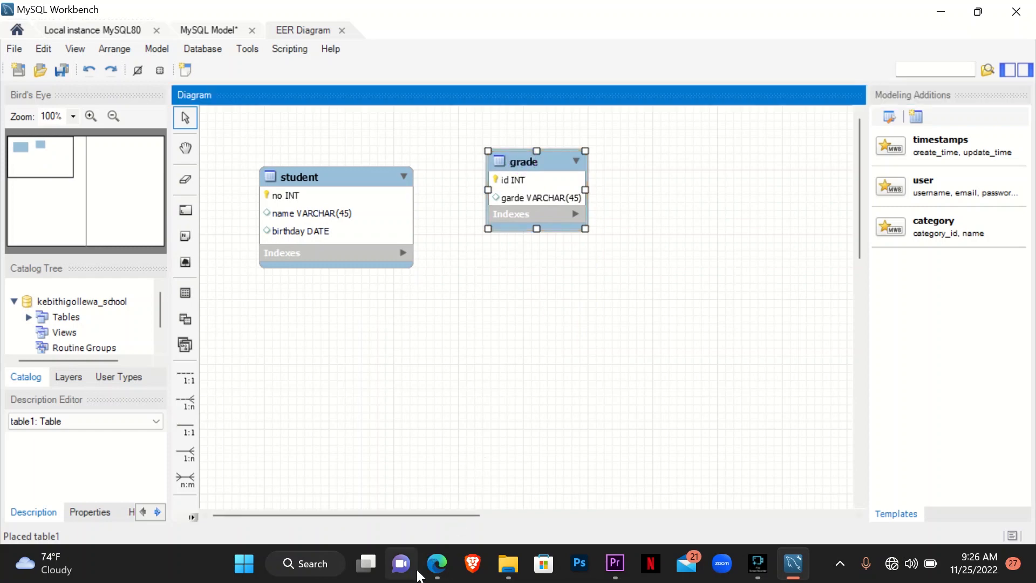
# Check the Village table in the question set PDF and place a new table named village below the existing tables in the diagram.
pyautogui.click(435, 564)
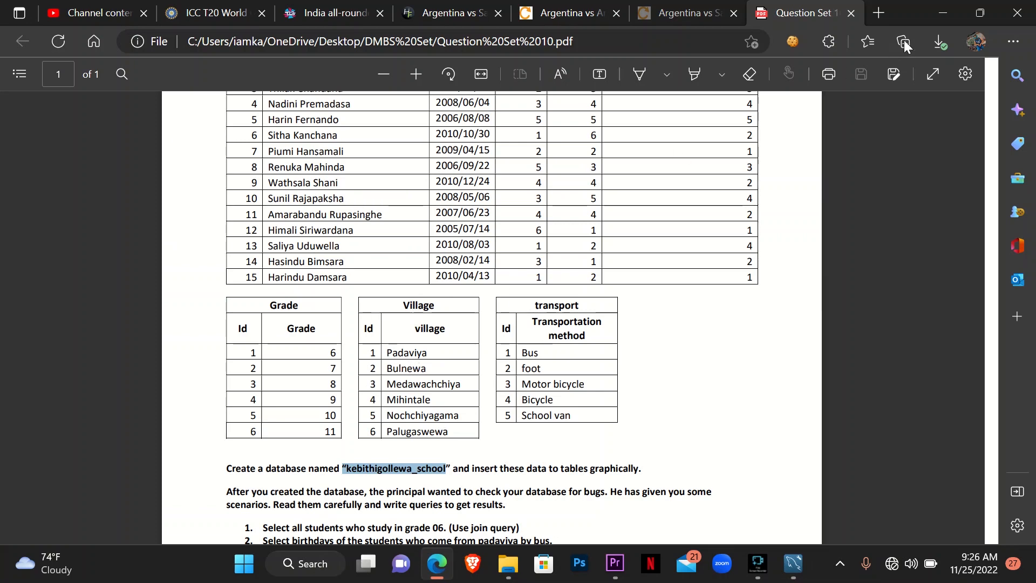
pyautogui.click(943, 13)
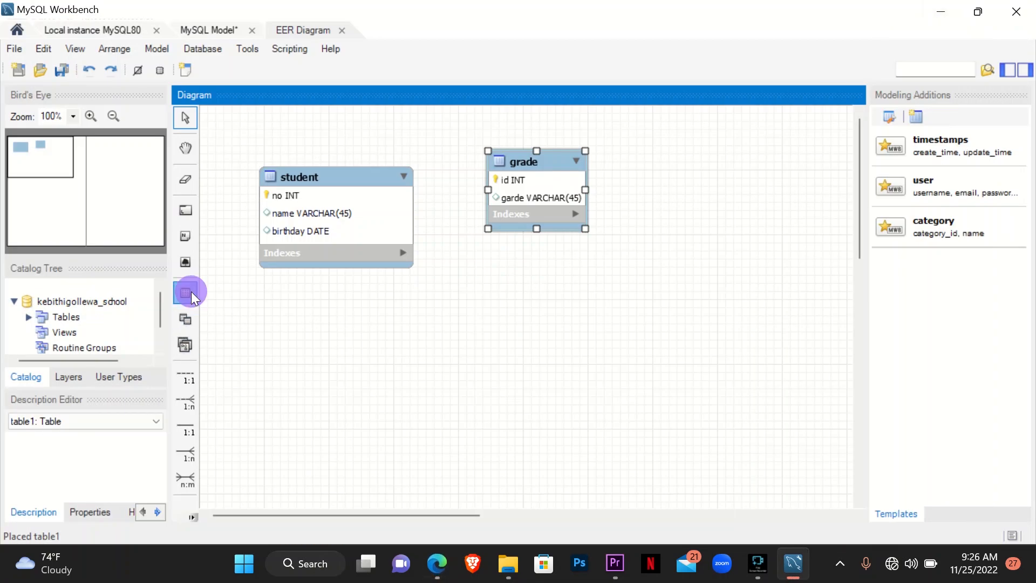
pyautogui.click(425, 287)
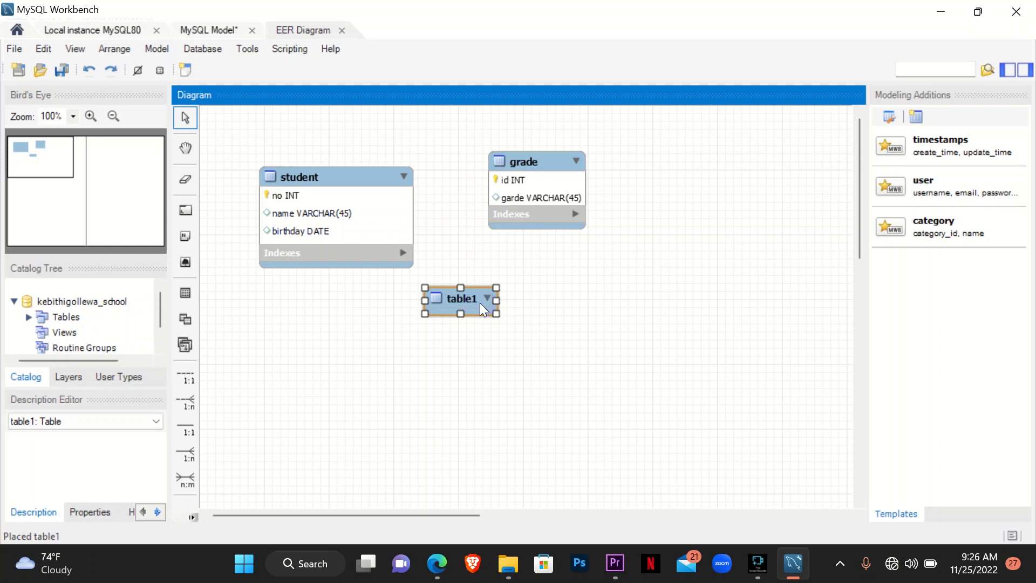
pyautogui.doubleClick(480, 303)
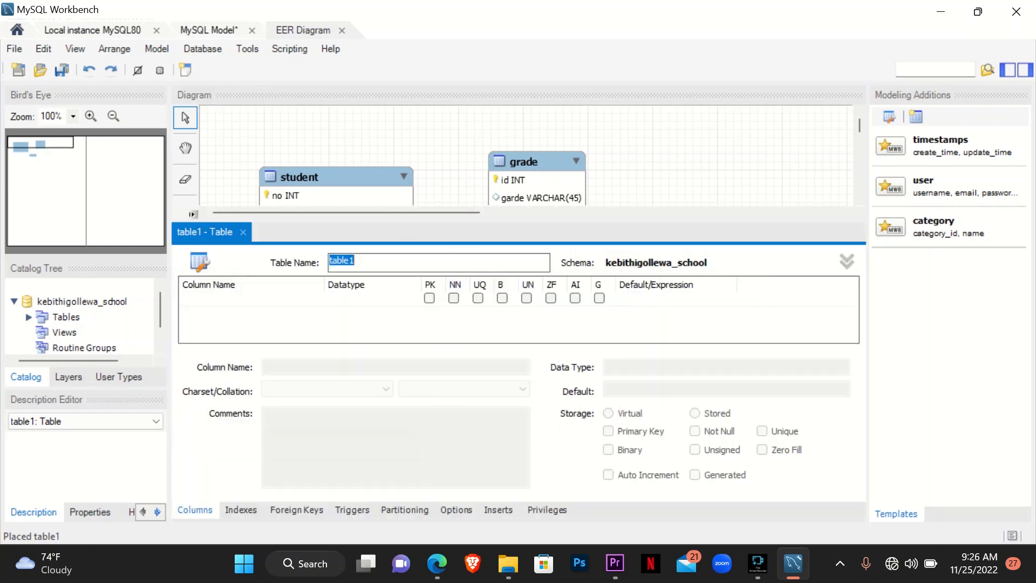
pyautogui.write('vila')
pyautogui.press('BackSpace')
pyautogui.write('lage')
# Add an INT column named id to the village table as an auto-incrementing primary key.
pyautogui.doubleClick(315, 303)
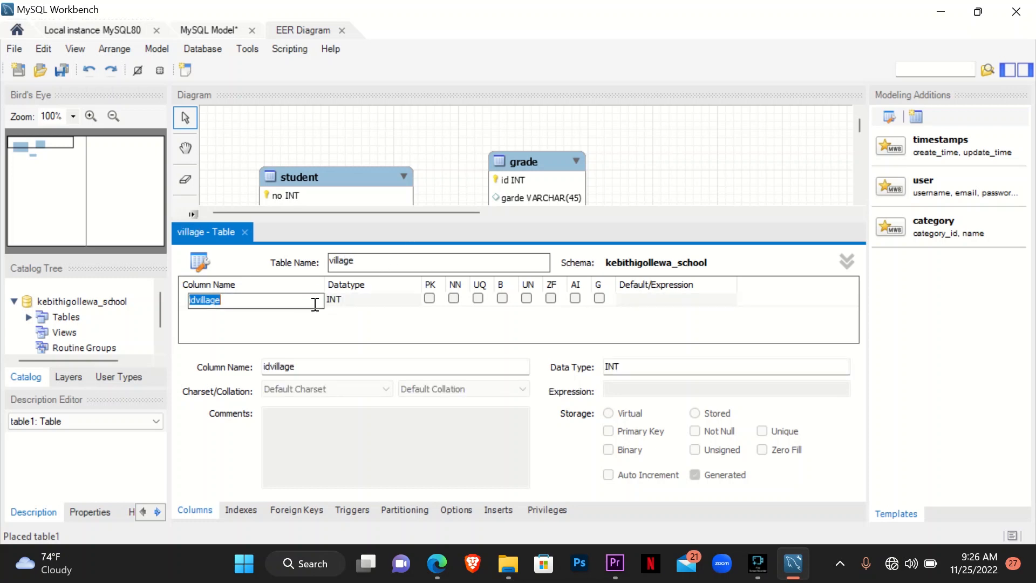
pyautogui.write('id')
pyautogui.click(574, 297)
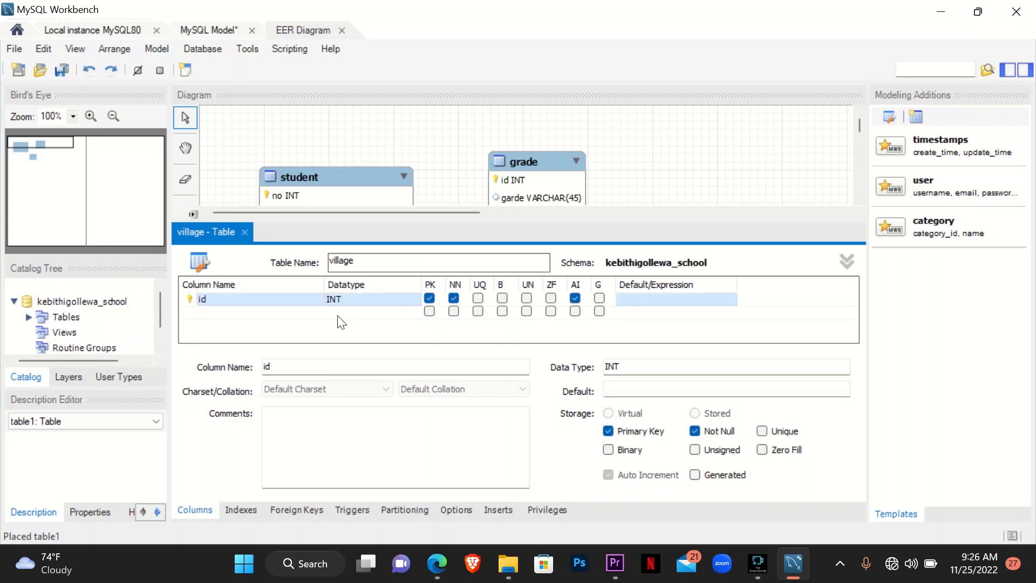
# Add a VARCHAR(45) column named name to the village table, and move the table to the right of grade in the diagram.
pyautogui.doubleClick(253, 313)
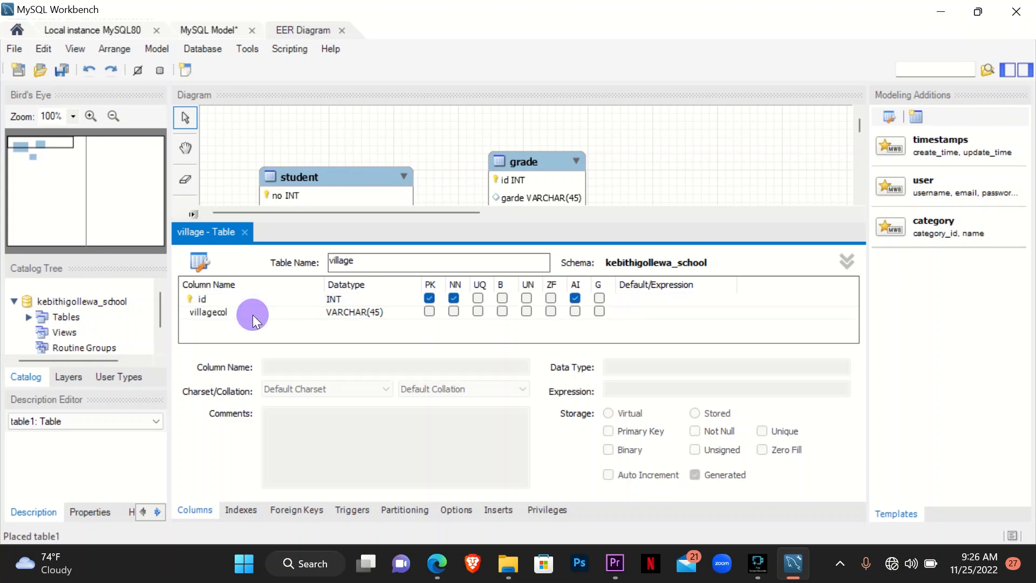
pyautogui.write('name')
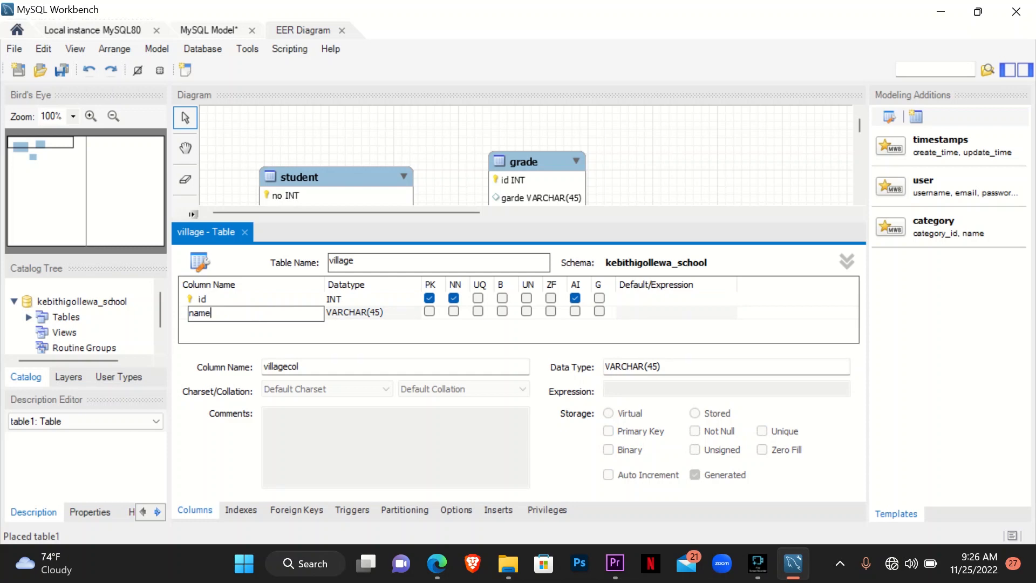
pyautogui.click(399, 323)
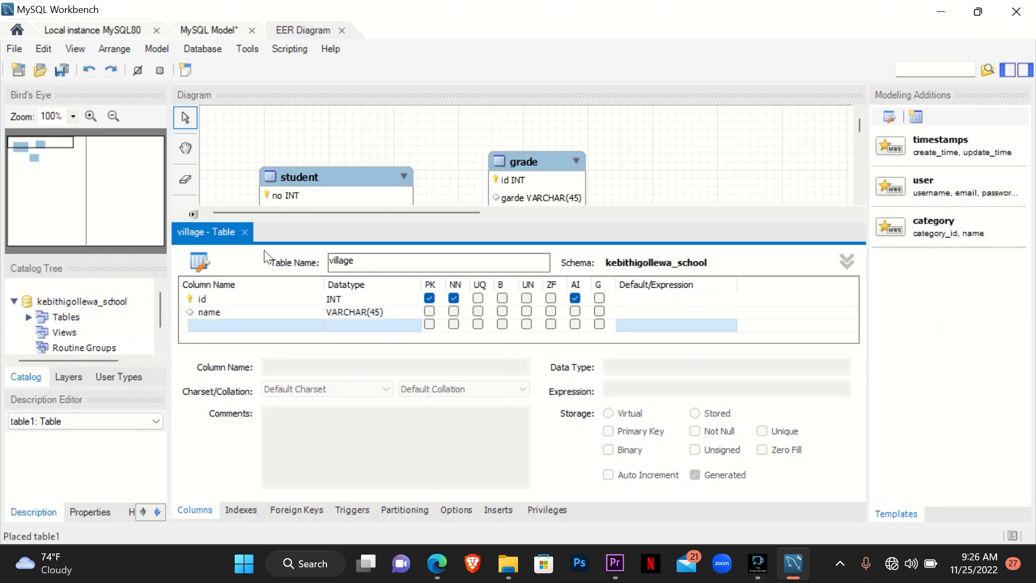
pyautogui.click(245, 231)
pyautogui.moveTo(500, 298); pyautogui.dragTo(717, 180)
# Check the transport table in the question set PDF and place a new table named transport below grade and village in the diagram.
pyautogui.click(437, 563)
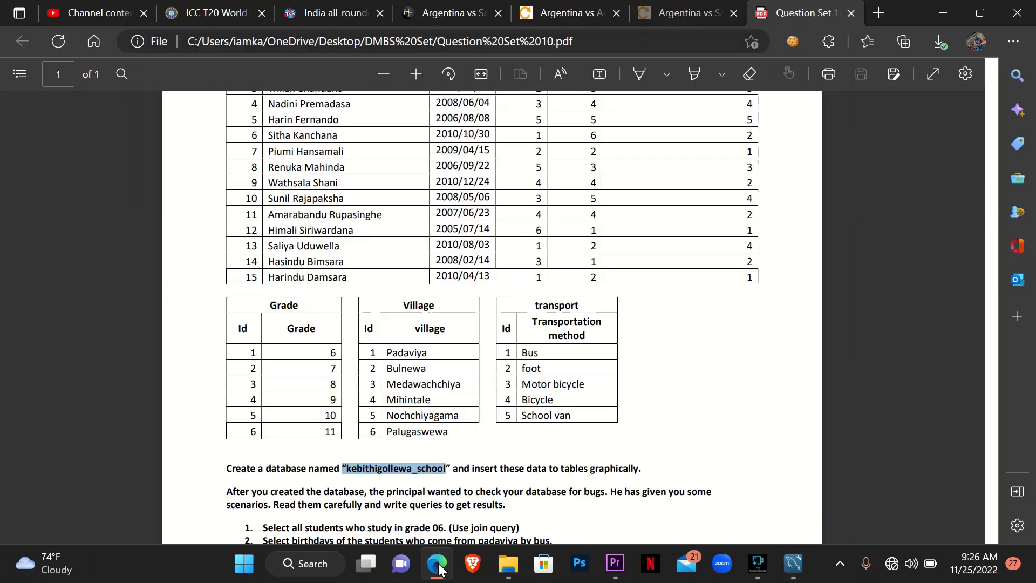
pyautogui.scroll(-2, 525, 383)
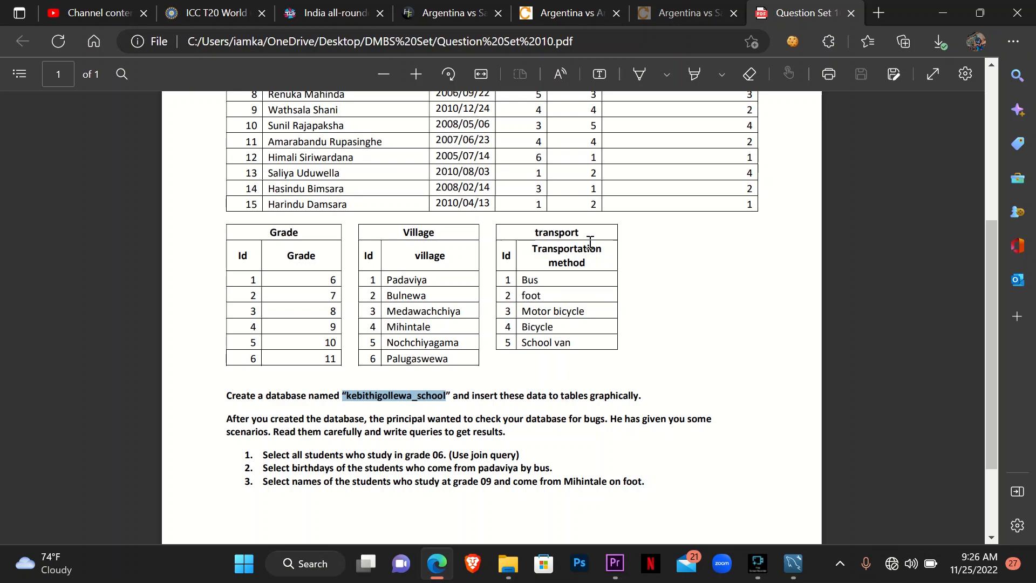
pyautogui.click(437, 563)
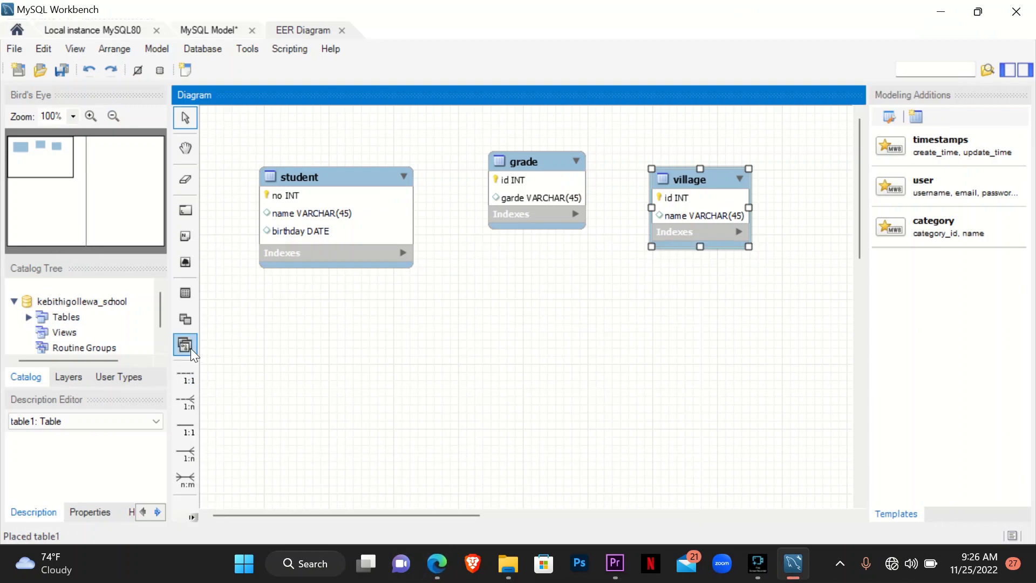
pyautogui.click(185, 291)
pyautogui.click(540, 331)
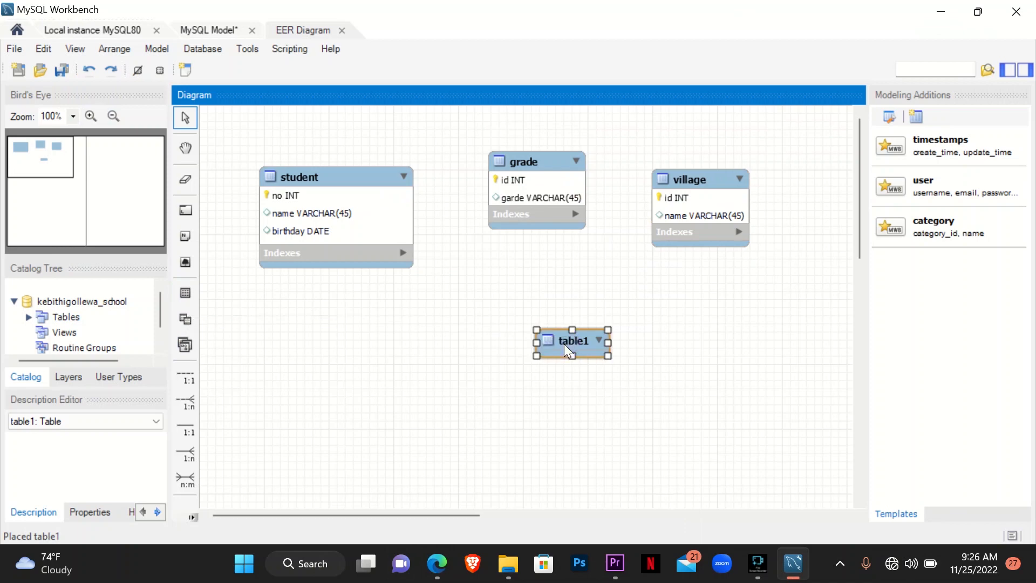
pyautogui.doubleClick(565, 344)
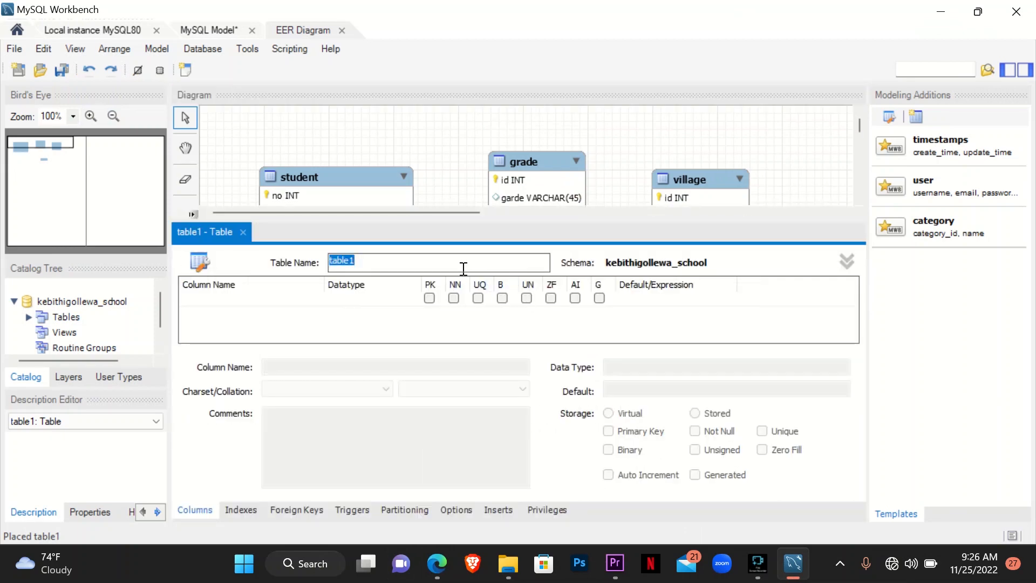
pyautogui.write('transport')
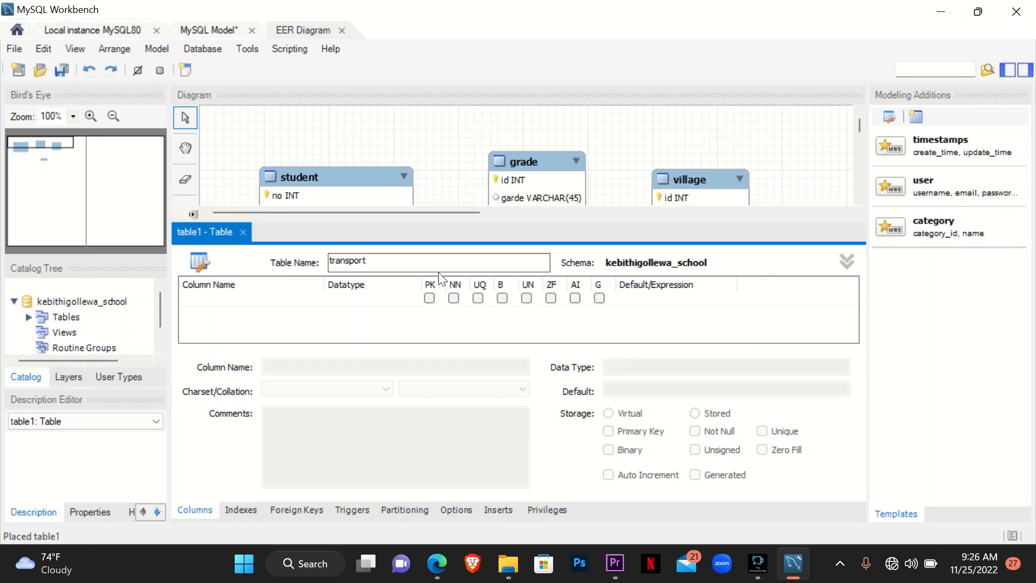
# Add an INT column named id to the transport table as an auto-incrementing primary key.
pyautogui.click(284, 309)
pyautogui.doubleClick(281, 300)
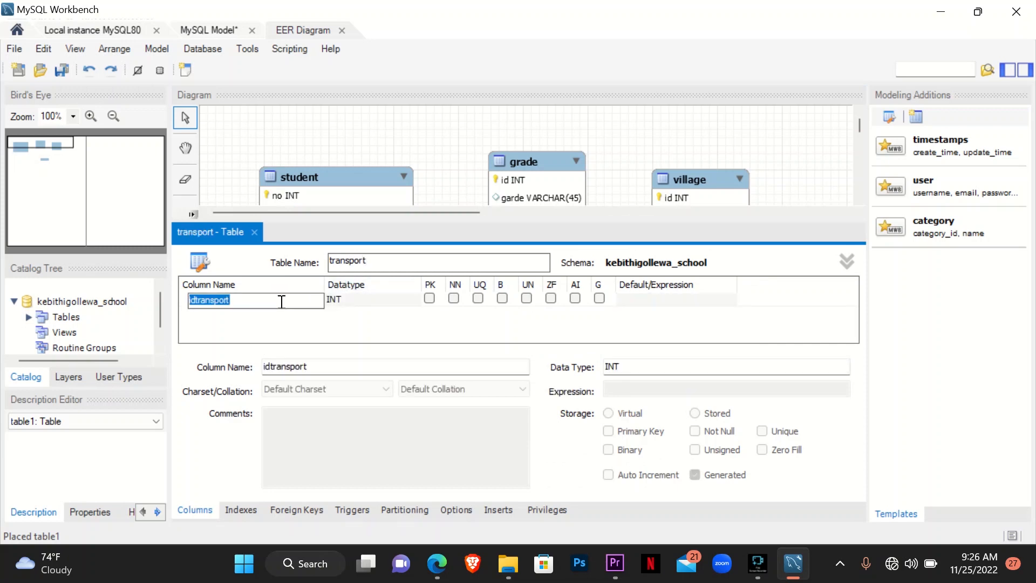
pyautogui.write('id')
pyautogui.click(573, 297)
pyautogui.click(574, 299)
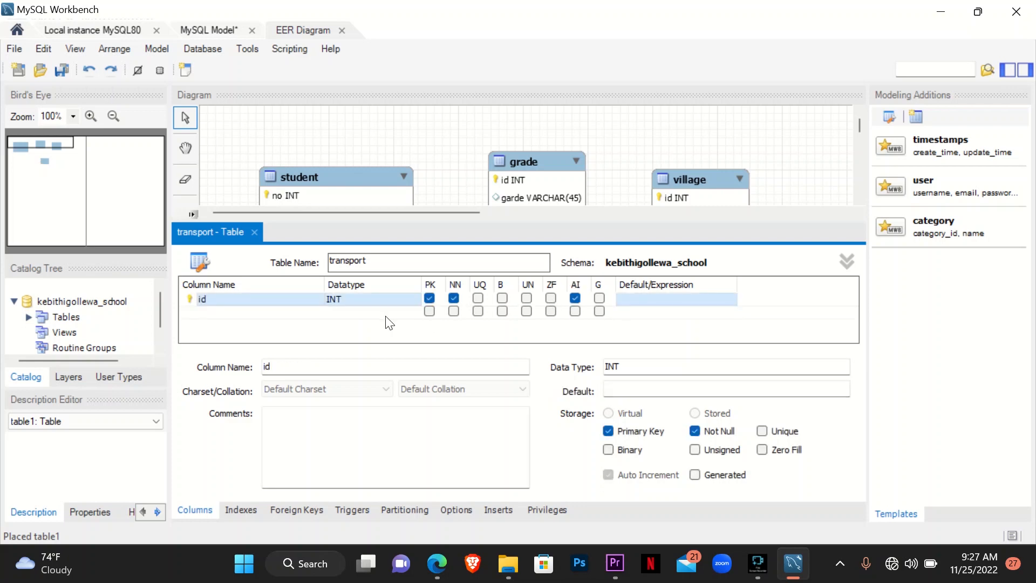
# Add a VARCHAR(45) column named method to the transport table, and move the table slightly up toward grade and village.
pyautogui.doubleClick(273, 312)
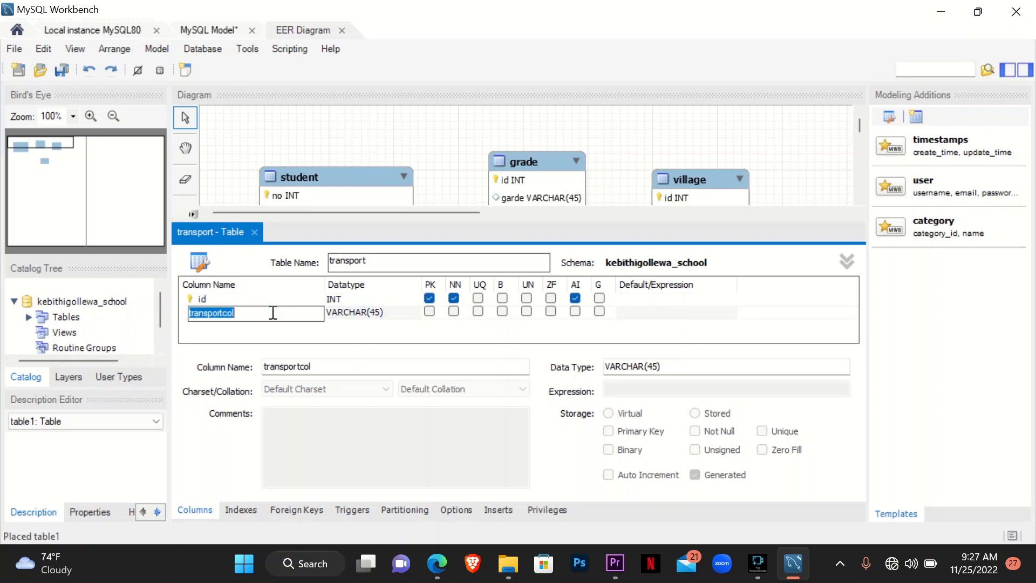
pyautogui.write('method')
pyautogui.click(445, 345)
pyautogui.click(254, 231)
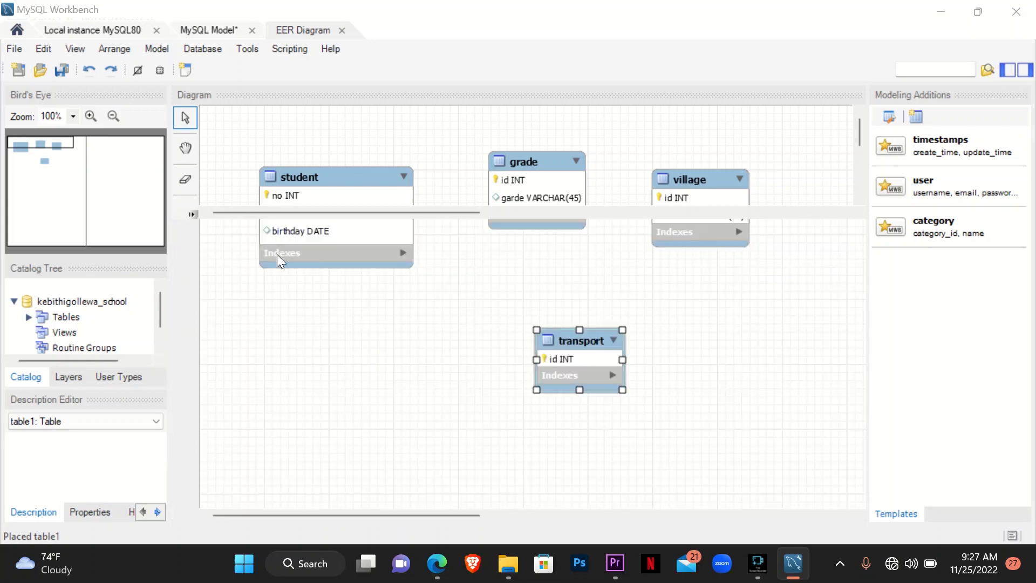
pyautogui.moveTo(567, 319); pyautogui.dragTo(610, 304)
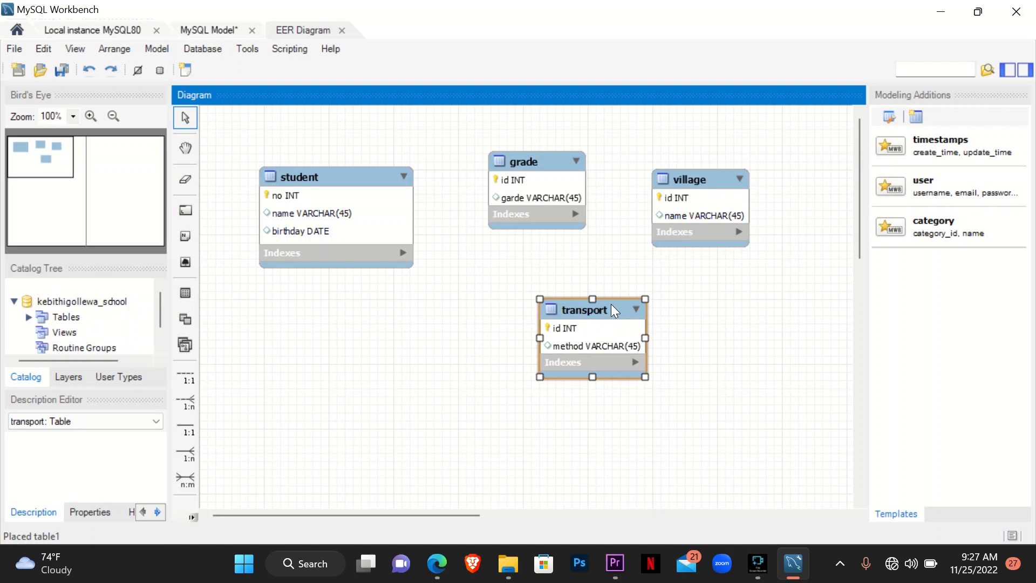
# Check the Grade, Village and Transportation method columns of the student table in the question set PDF, and return to the diagram.
pyautogui.click(438, 563)
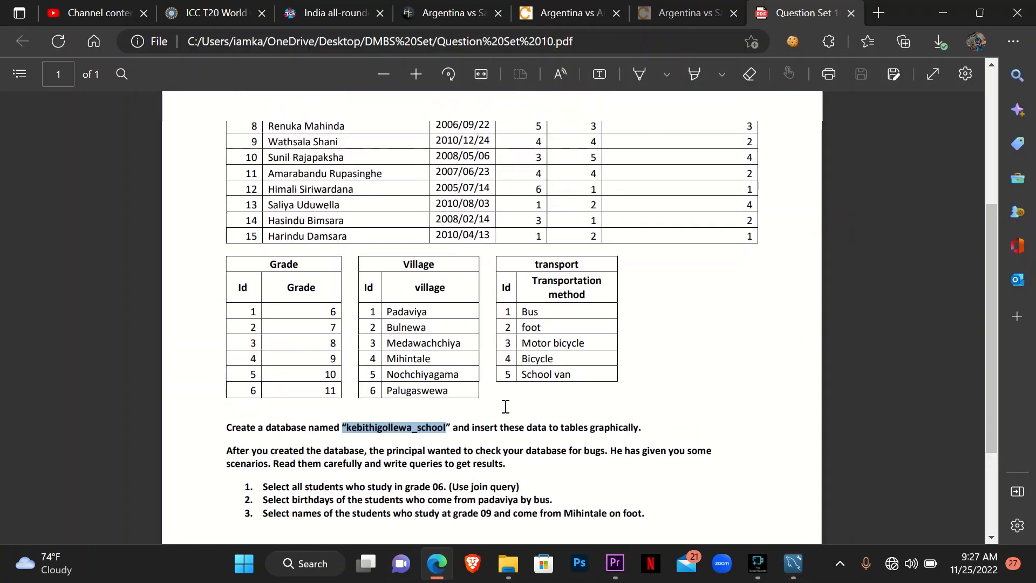
pyautogui.scroll(5, 533, 270)
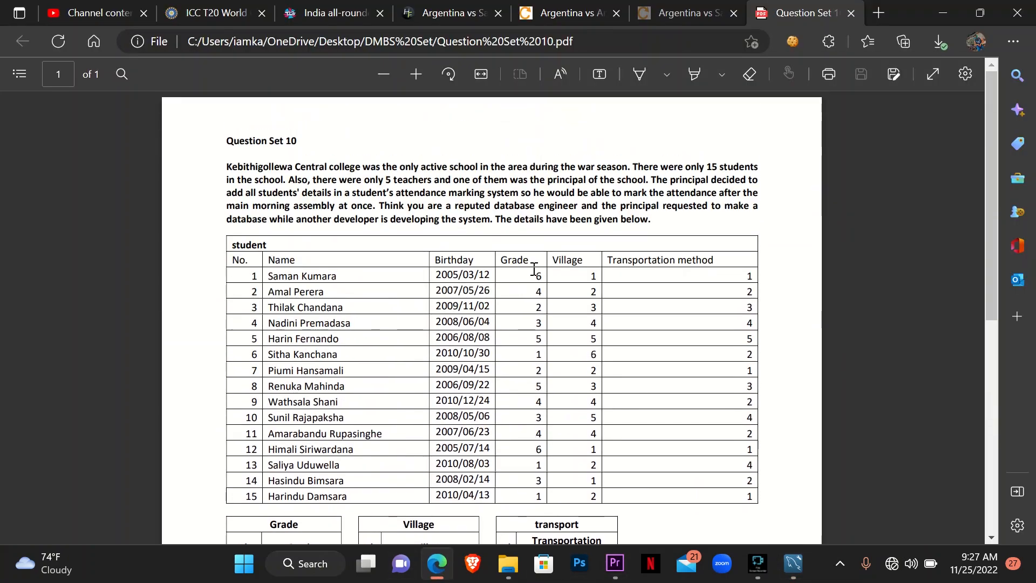
pyautogui.click(506, 262)
pyautogui.moveTo(506, 261); pyautogui.dragTo(562, 267)
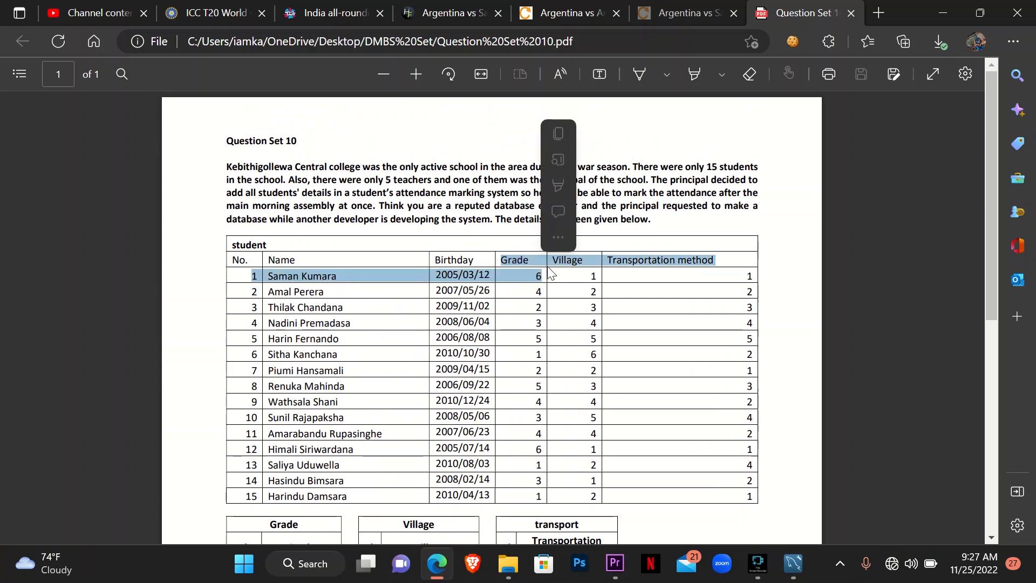
pyautogui.click(618, 261)
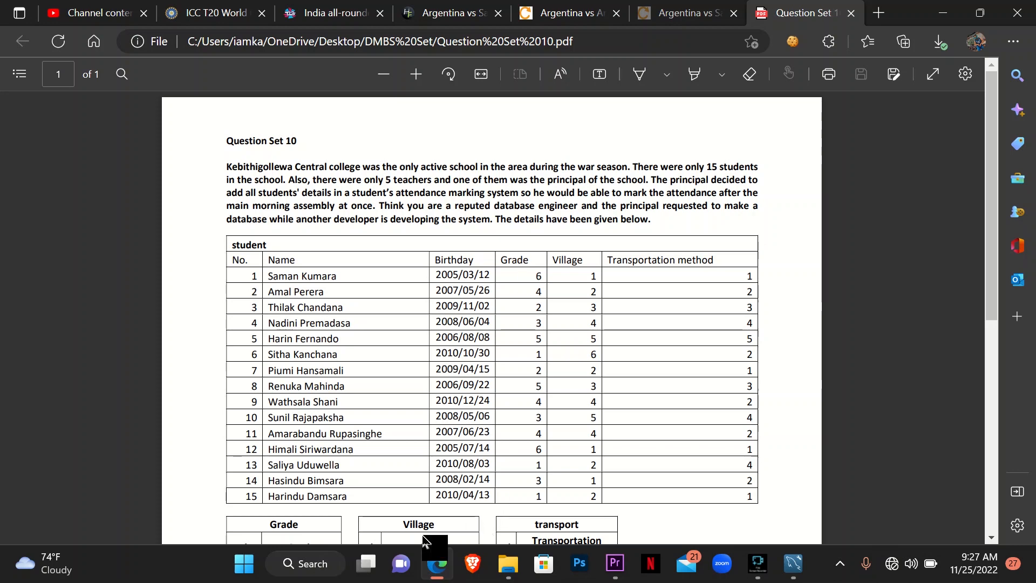
pyautogui.click(440, 571)
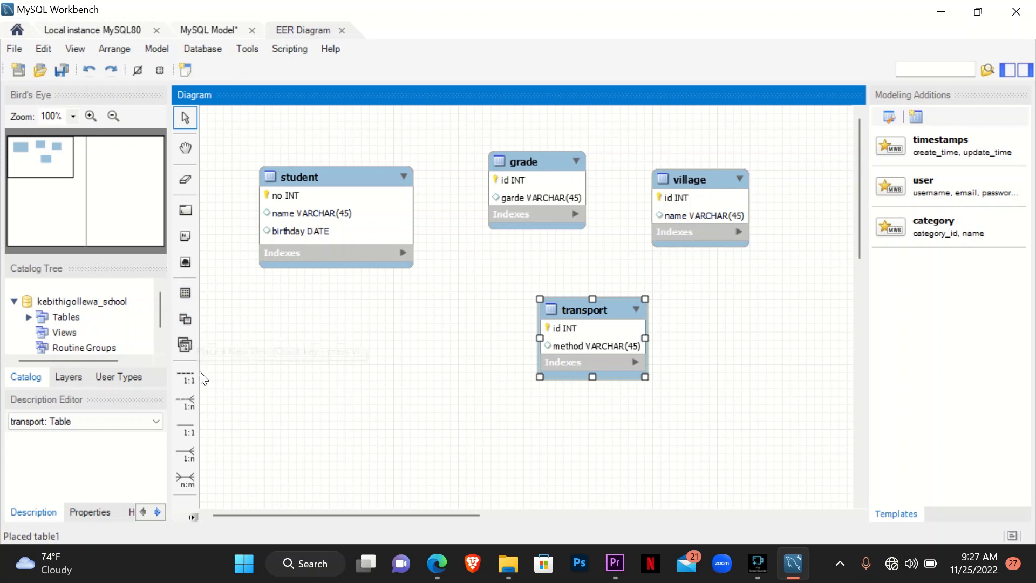
# Try a 1:n non-identifying relationship that puts the foreign key in grade and references student, and undo it.
pyautogui.click(193, 402)
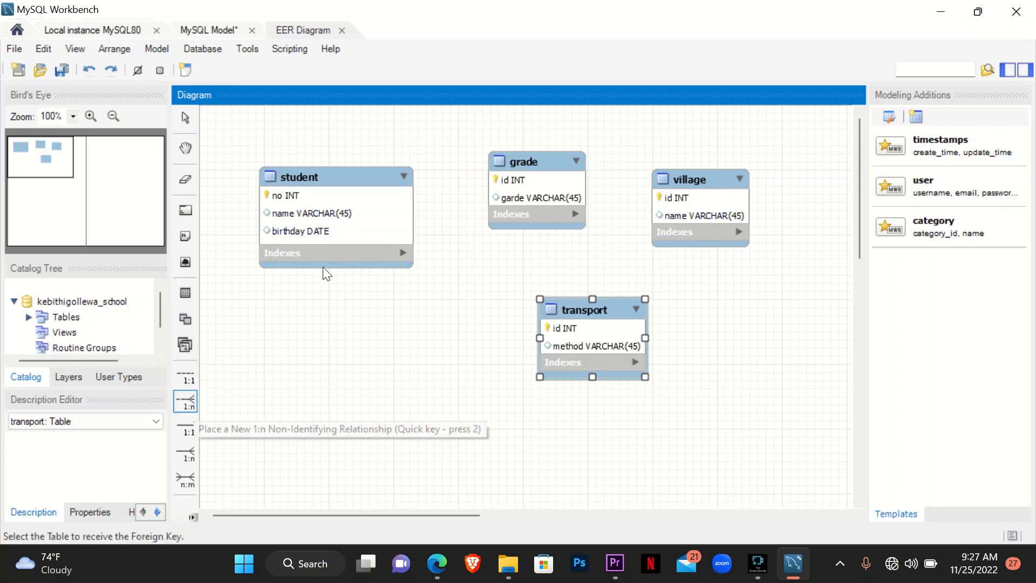
pyautogui.click(535, 163)
pyautogui.click(373, 185)
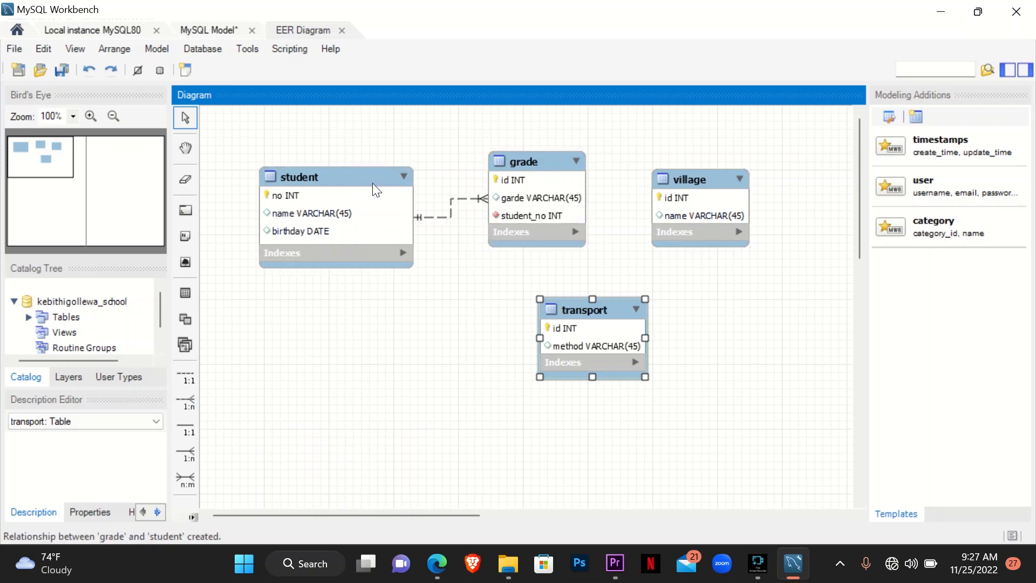
pyautogui.hotkey('ctrl', 'z')
# Place a 1:n non-identifying relationship from student to grade, and make the student table taller to fit all its columns.
pyautogui.click(190, 405)
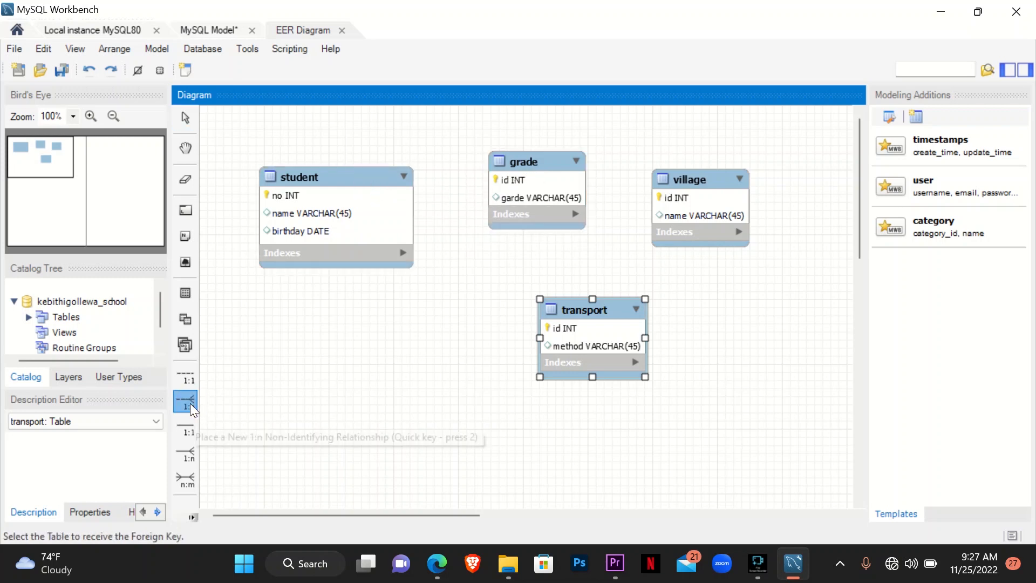
pyautogui.click(357, 180)
pyautogui.click(512, 178)
pyautogui.click(352, 253)
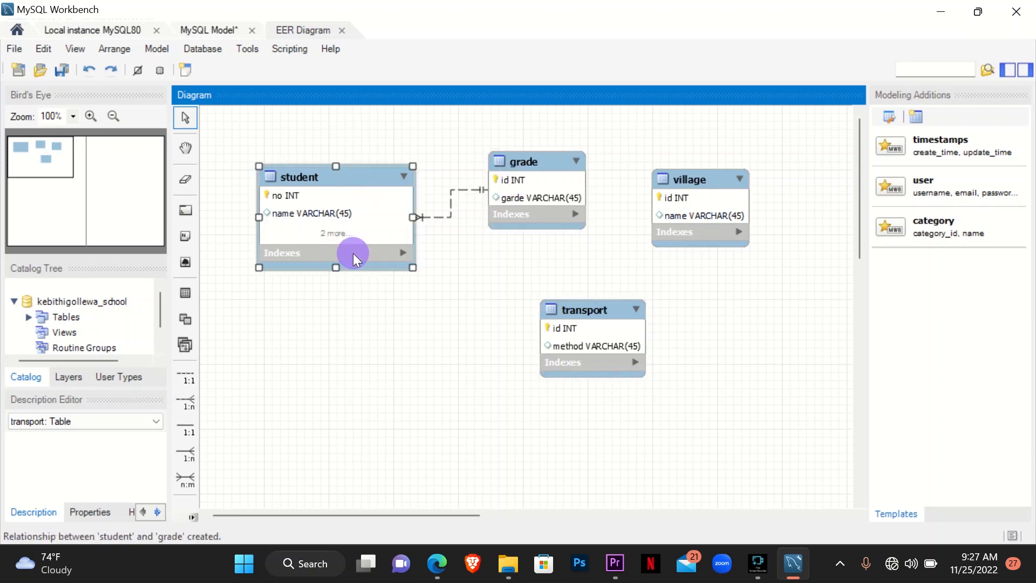
pyautogui.click(354, 279)
pyautogui.click(344, 255)
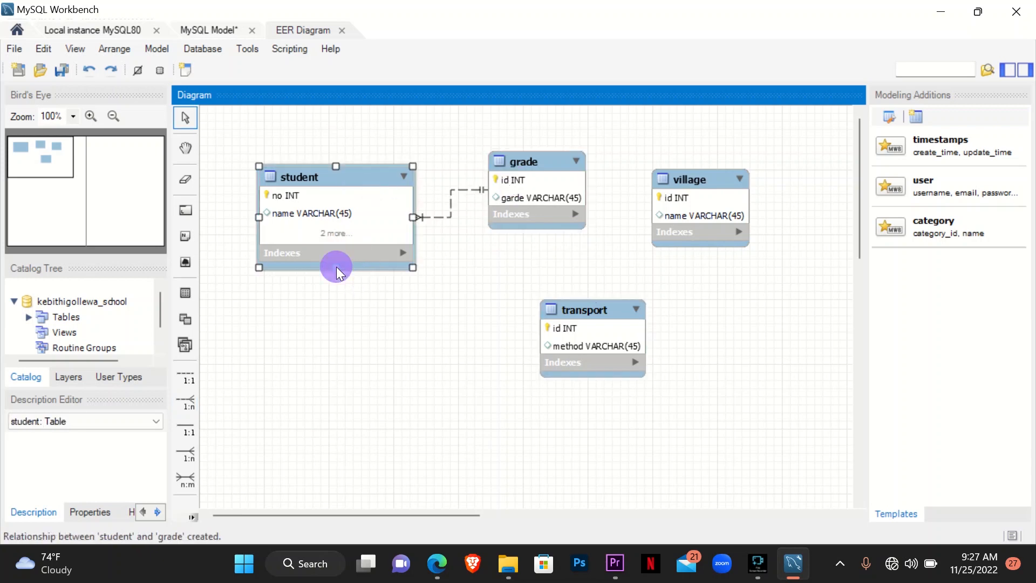
pyautogui.moveTo(336, 266); pyautogui.dragTo(342, 294)
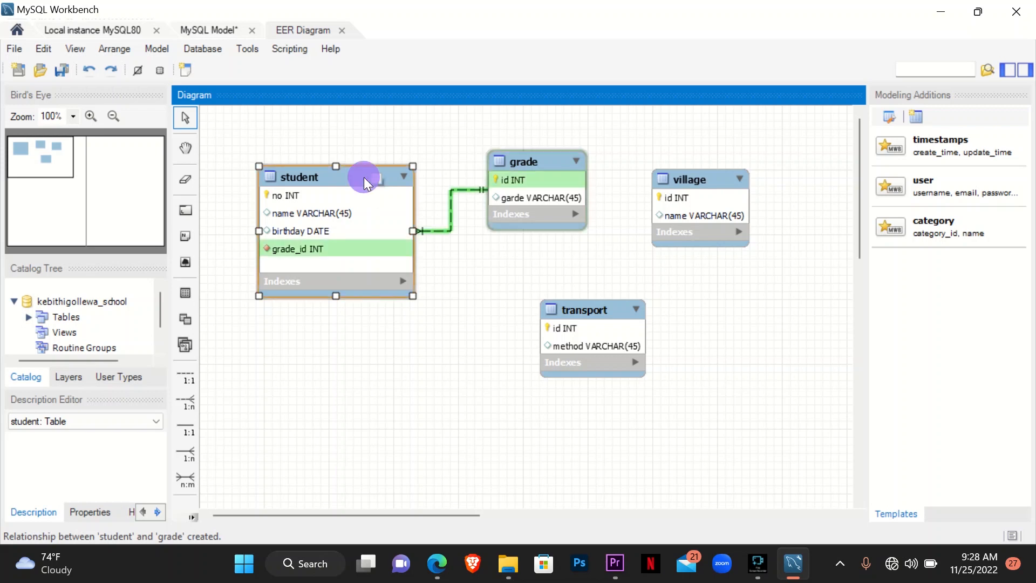
# Place a 1:n non-identifying relationship from student to village, and move village down and to the right, clear of grade.
pyautogui.click(707, 176)
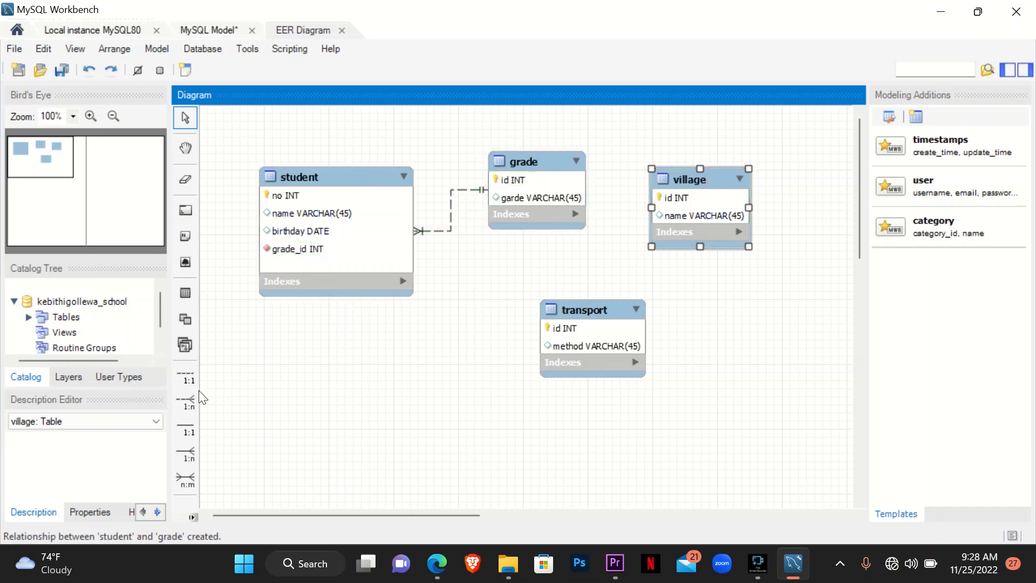
pyautogui.click(187, 402)
pyautogui.click(359, 185)
pyautogui.click(716, 195)
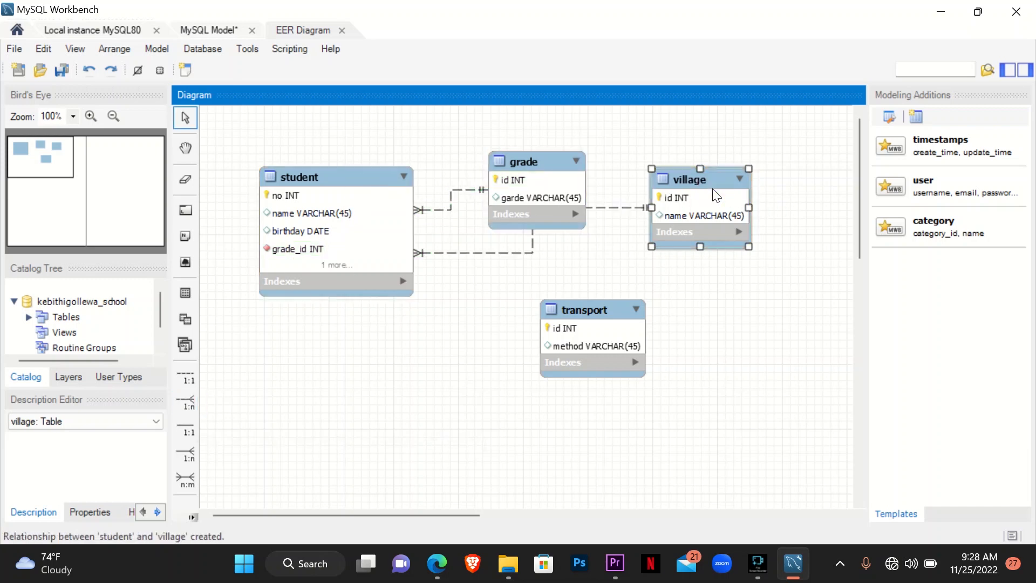
pyautogui.moveTo(716, 195); pyautogui.dragTo(777, 254)
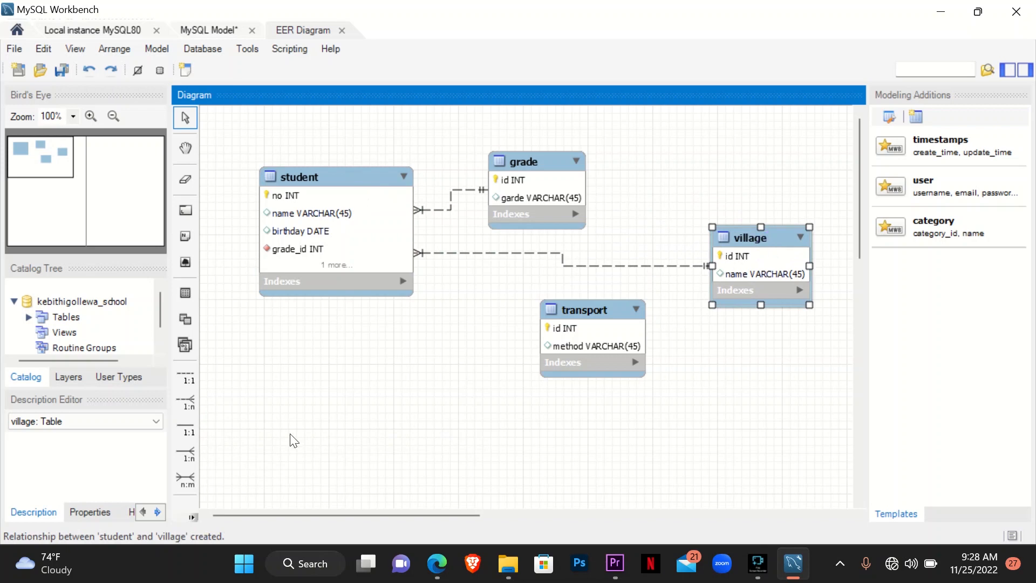
# Place a 1:n non-identifying relationship from student to transport, and enlarge the student table to fit all its columns.
pyautogui.click(182, 402)
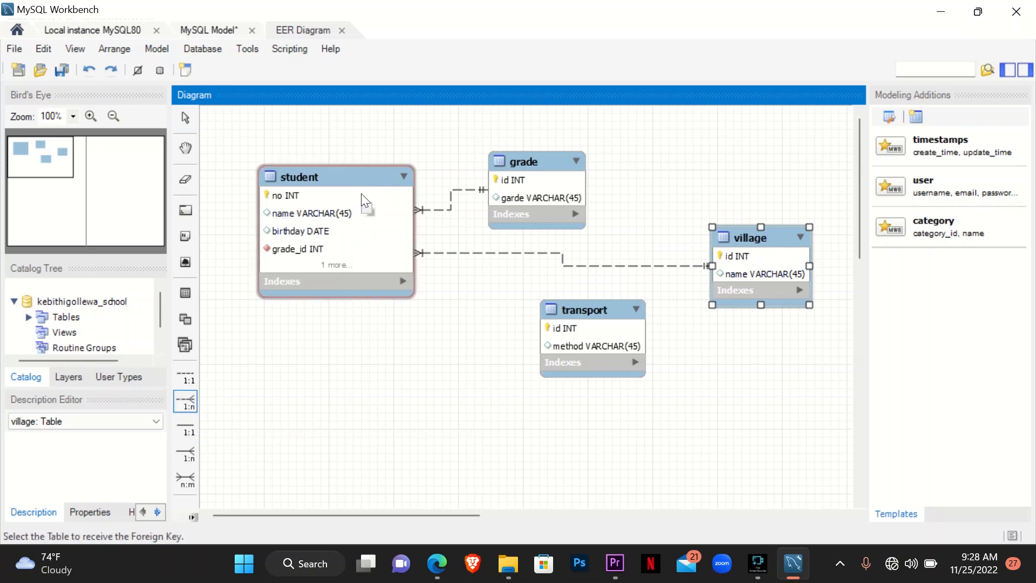
pyautogui.click(351, 182)
pyautogui.click(597, 331)
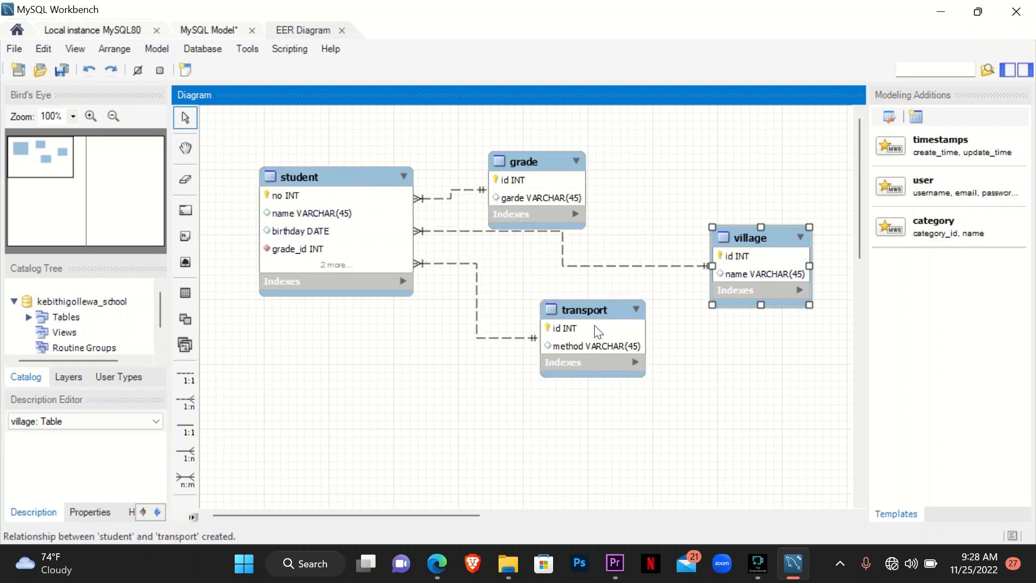
pyautogui.click(353, 280)
pyautogui.moveTo(413, 295); pyautogui.dragTo(424, 360)
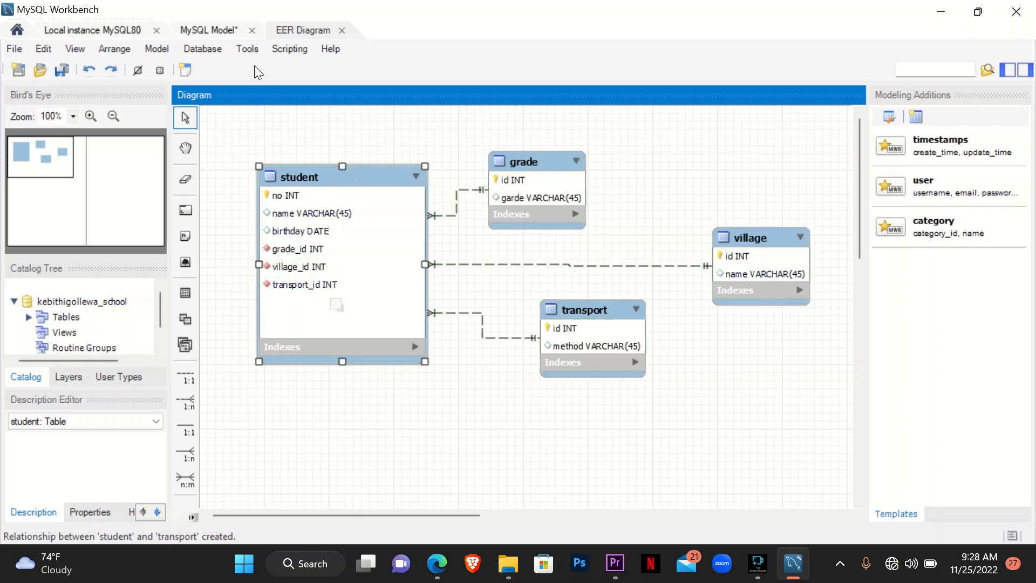
# Forward engineer the model to the MySQL server at 127.0.0.1 with the default connection and options, and close the wizard.
pyautogui.click(211, 53)
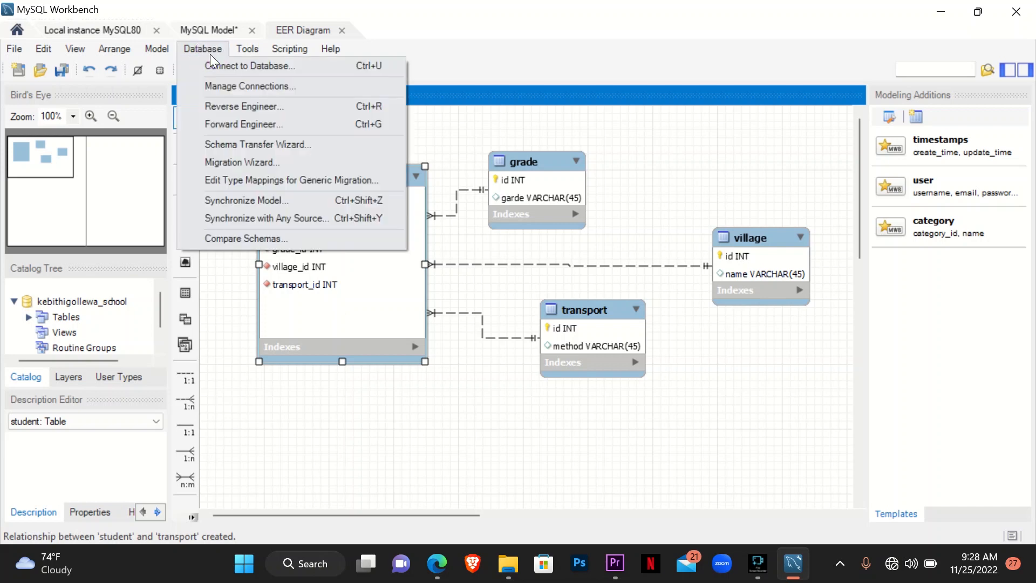
pyautogui.click(287, 128)
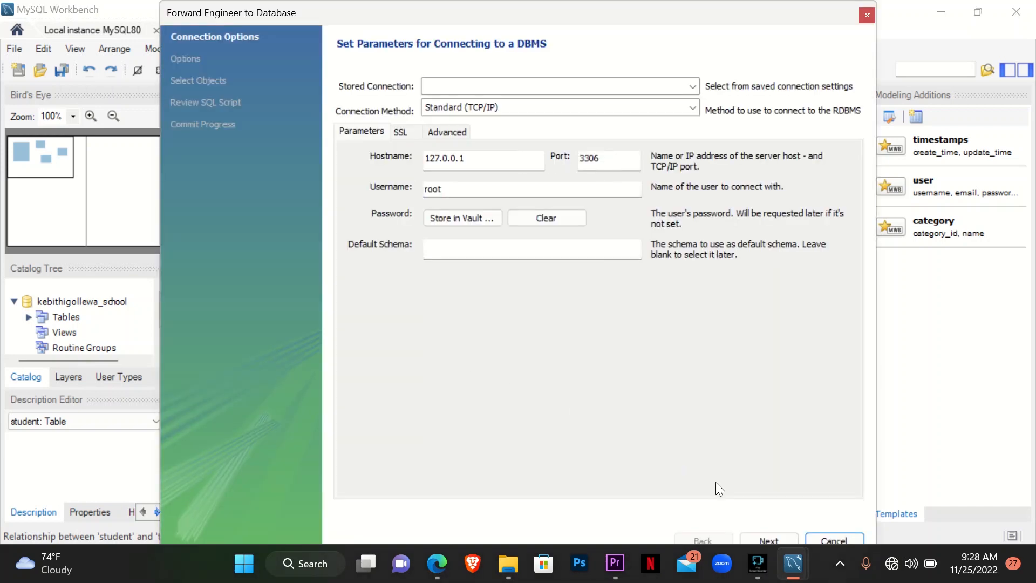
pyautogui.click(759, 538)
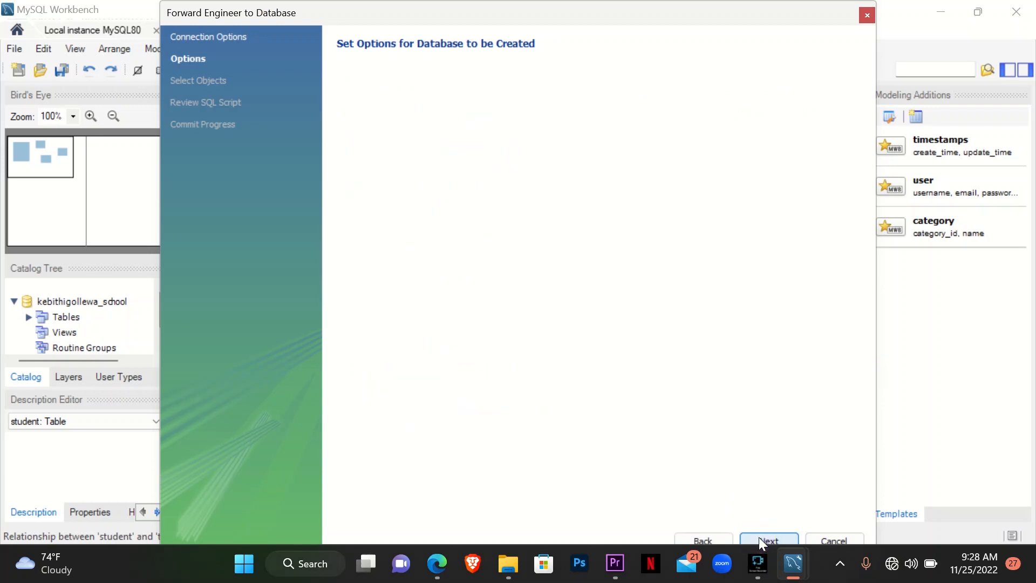
pyautogui.click(758, 537)
pyautogui.click(758, 538)
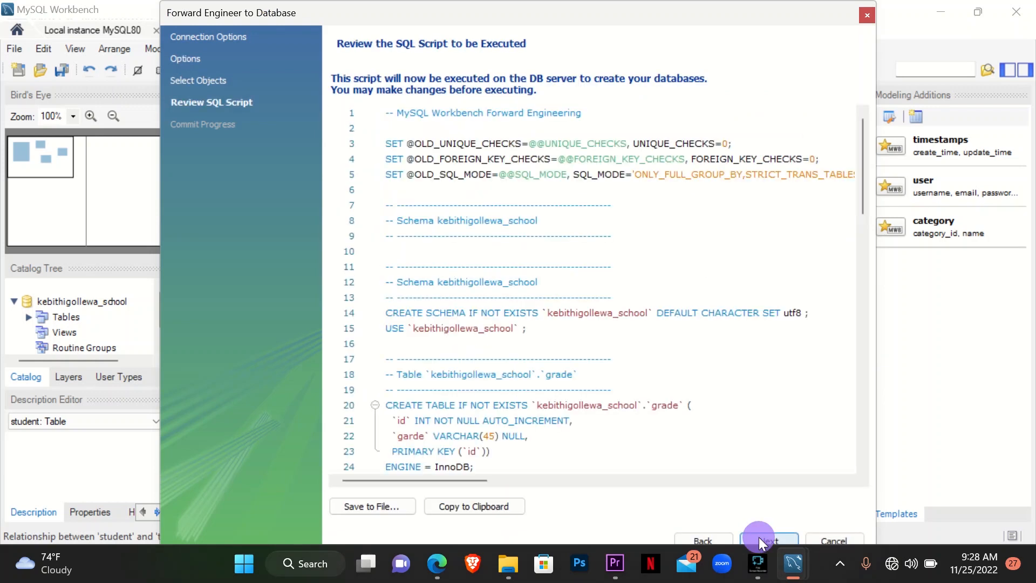
pyautogui.click(758, 538)
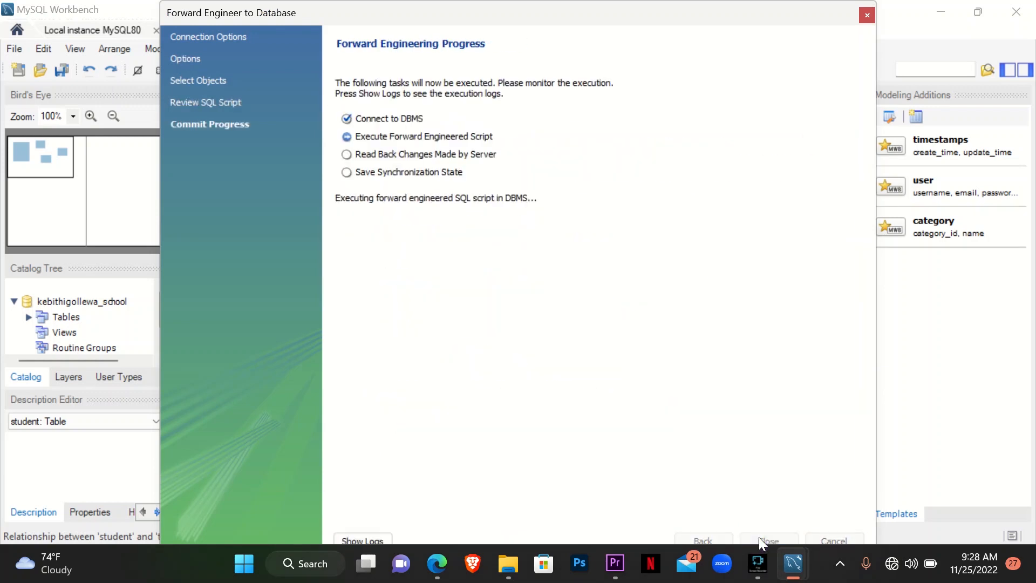
pyautogui.click(759, 537)
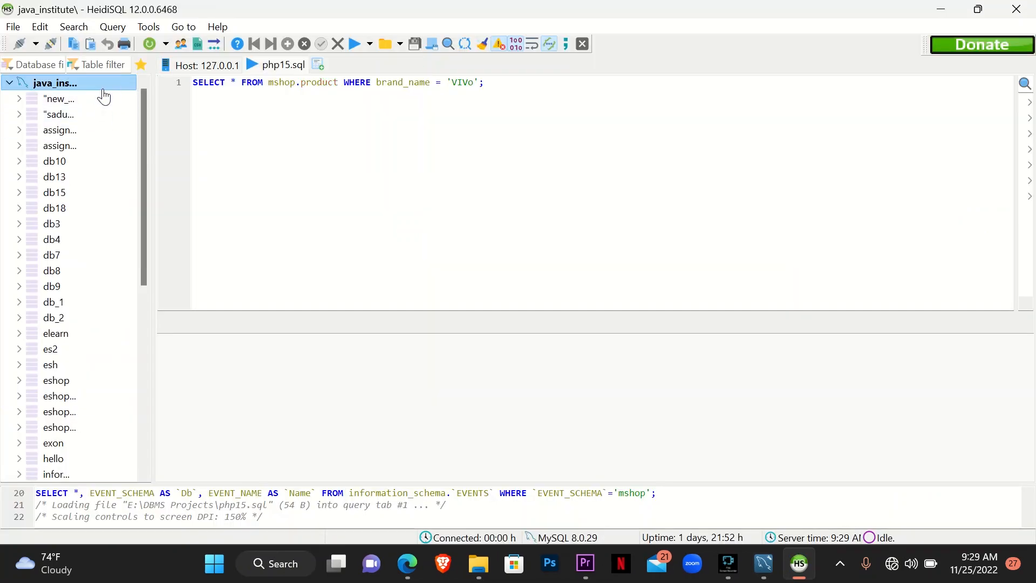
# Find the kebithigollewa_school database in HeidiSQL's database tree, select it and expand it to list its tables.
pyautogui.scroll(-1, 78, 206)
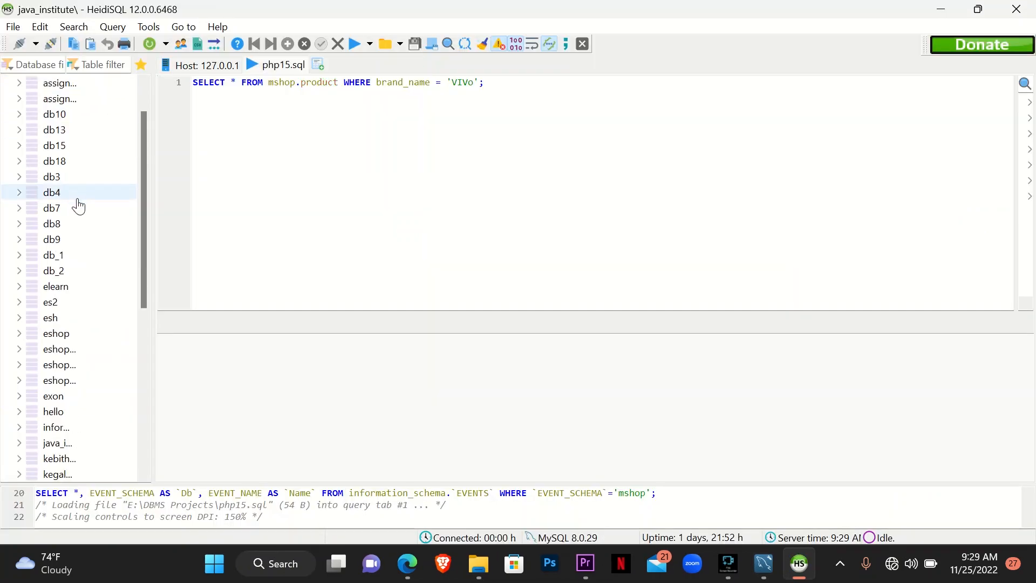
pyautogui.scroll(-7, 78, 205)
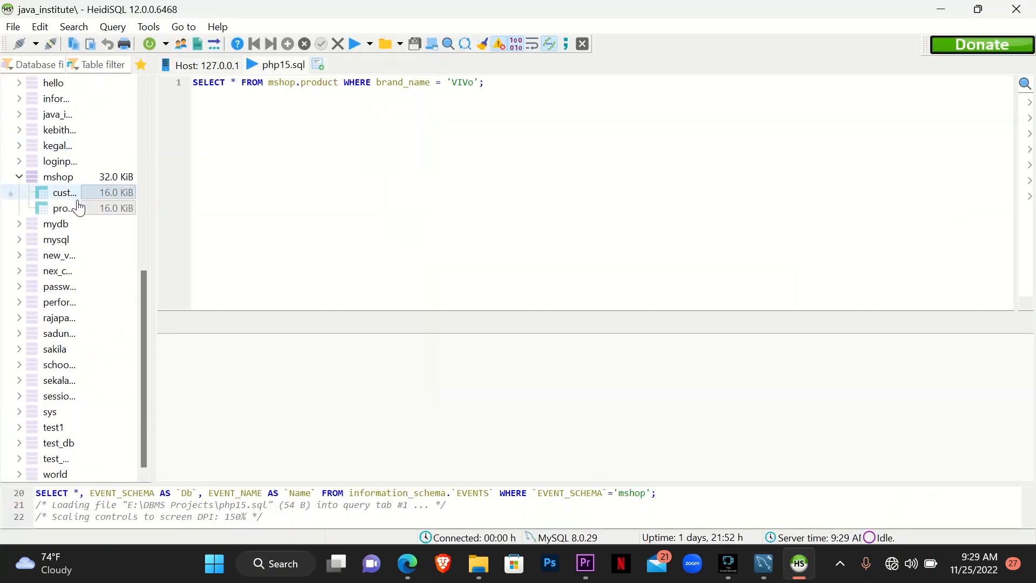
pyautogui.scroll(2, 99, 351)
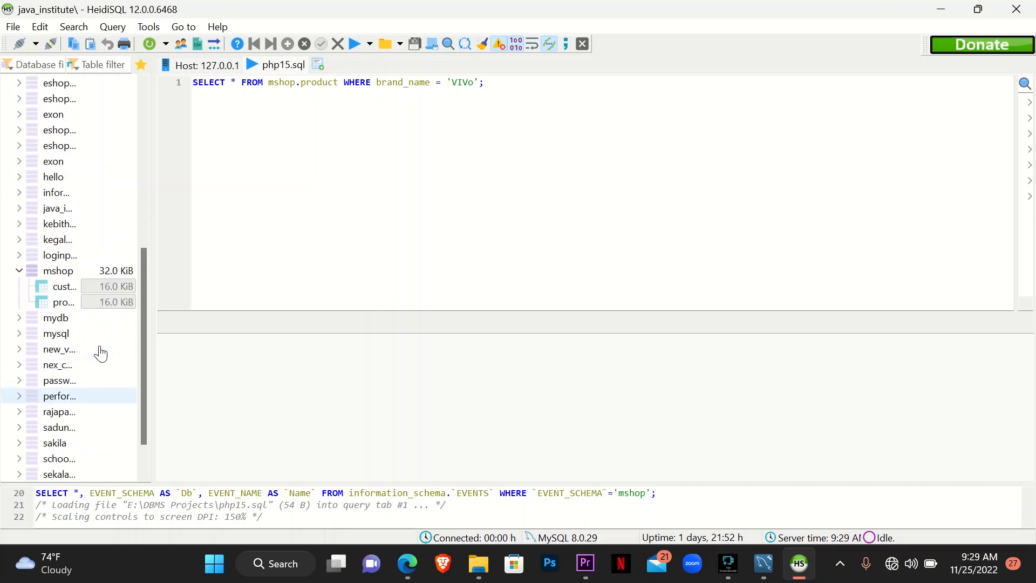
pyautogui.scroll(-2, 100, 351)
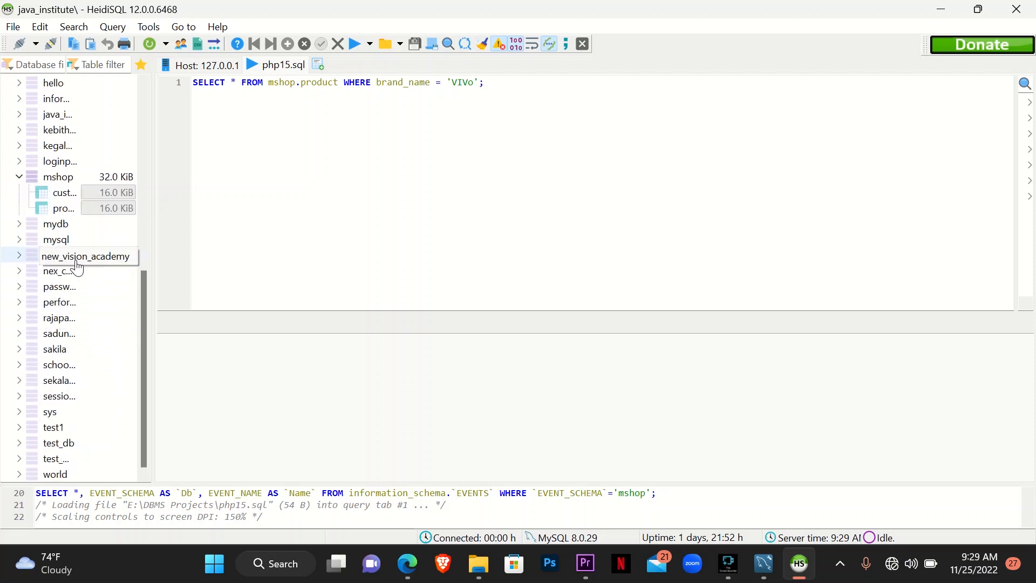
pyautogui.scroll(4, 76, 372)
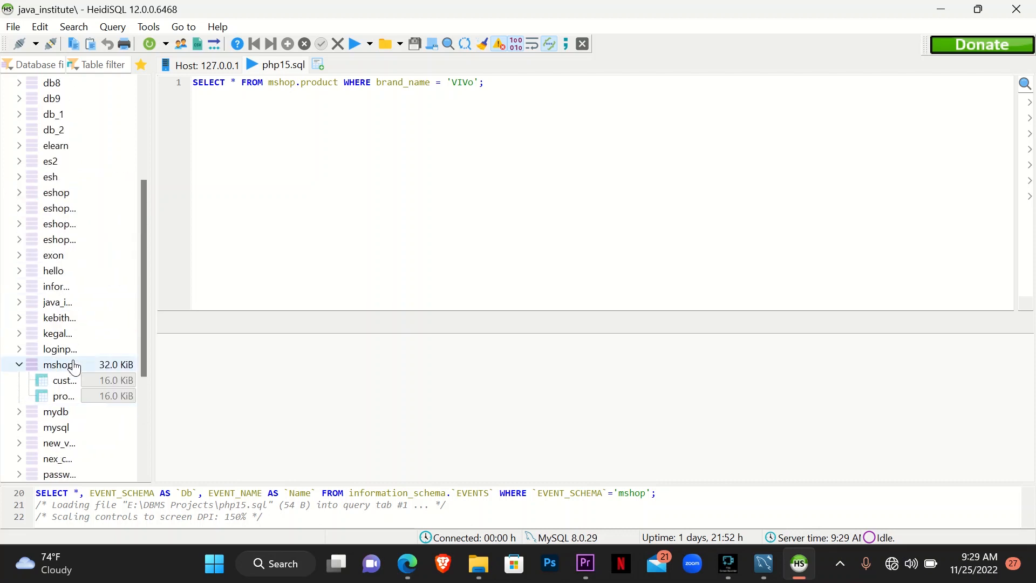
pyautogui.click(64, 318)
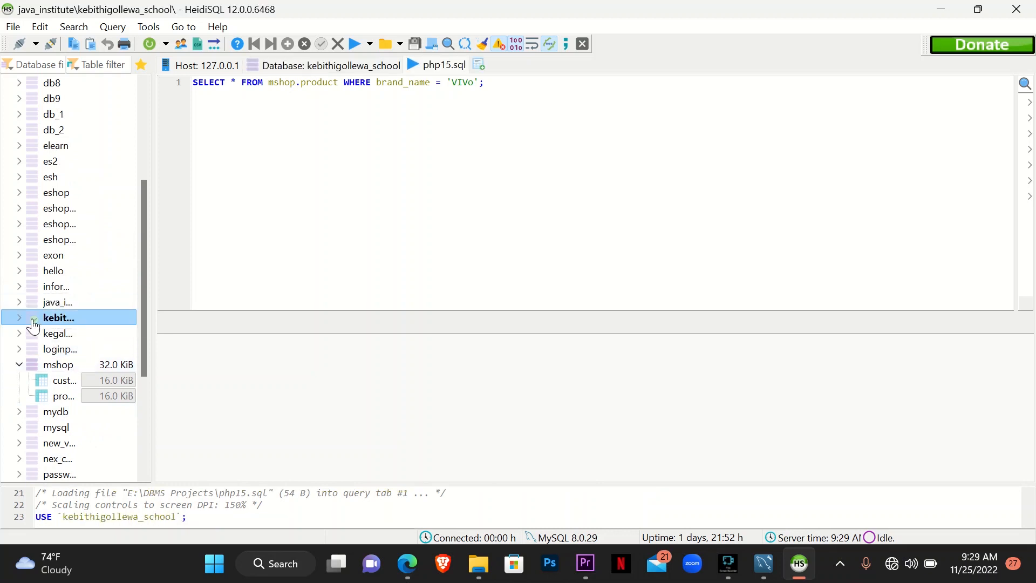
pyautogui.click(19, 317)
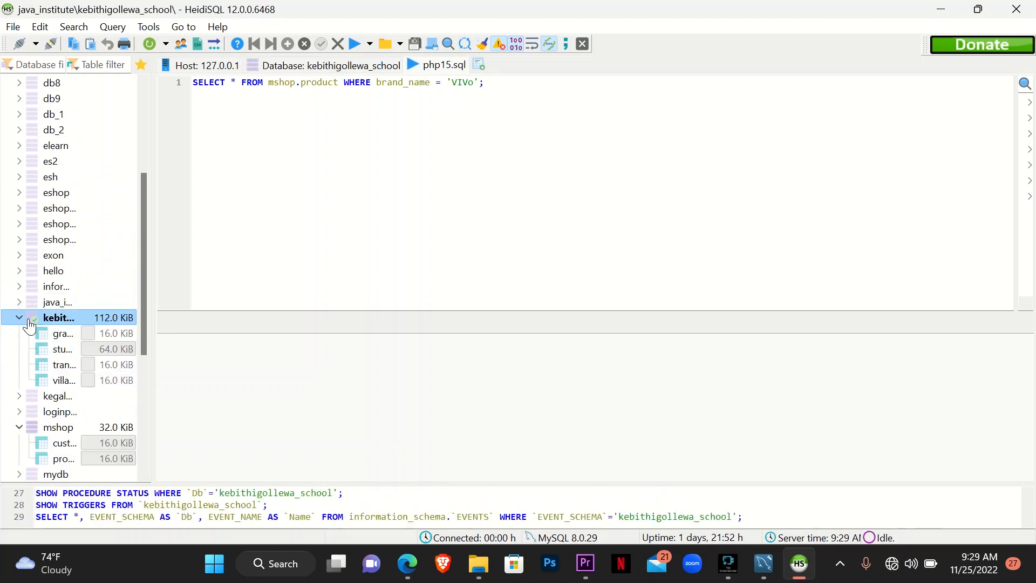
# Open the student table of kebithigollewa_school and view its column definitions.
pyautogui.click(78, 349)
pyautogui.doubleClick(78, 349)
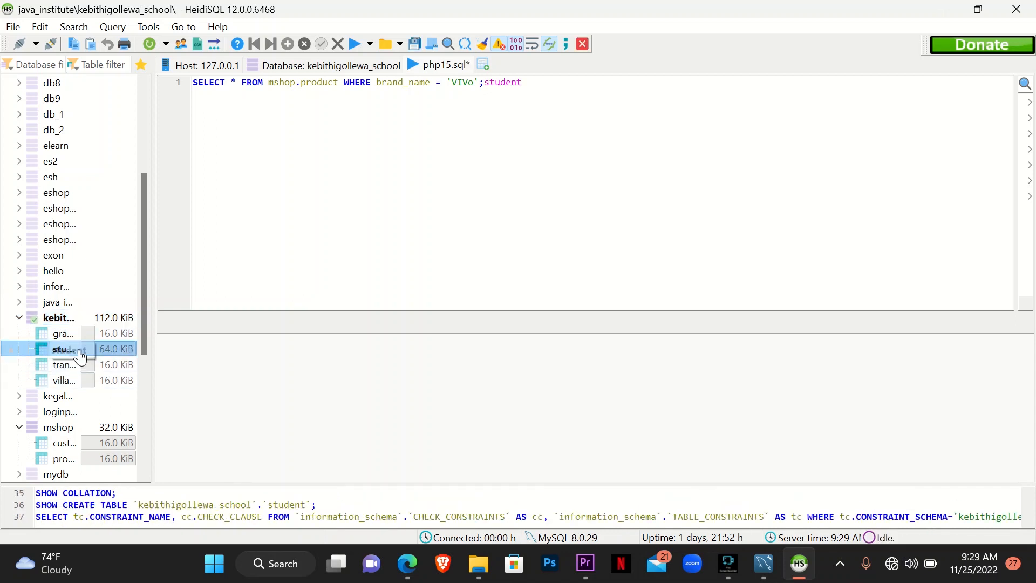
pyautogui.click(437, 68)
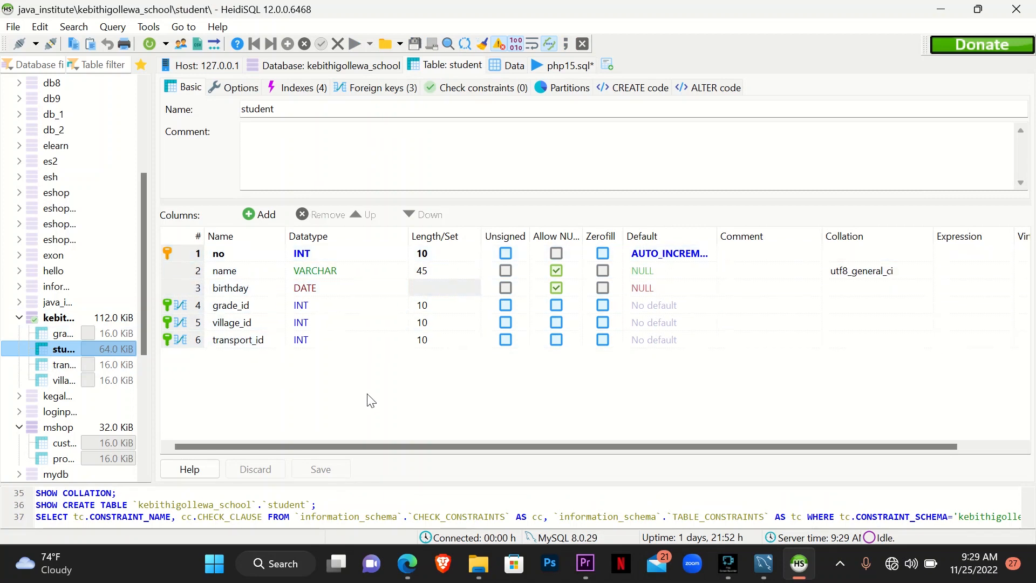
# Switch to the question set PDF and copy the first query task, "Select all students who study in grade 06. (Use join query".
pyautogui.click(413, 555)
pyautogui.scroll(-7, 443, 420)
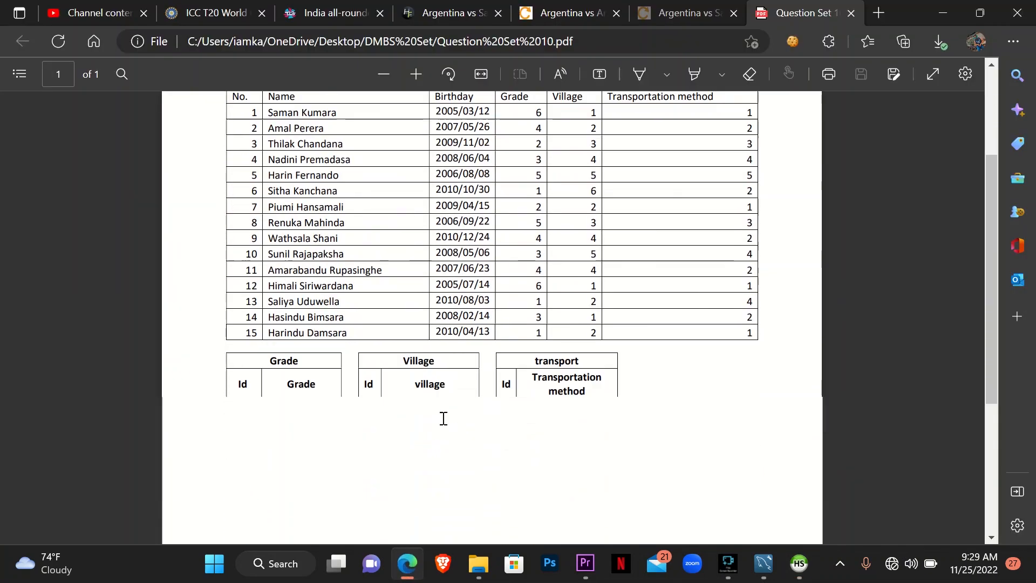
pyautogui.moveTo(260, 382); pyautogui.dragTo(537, 380)
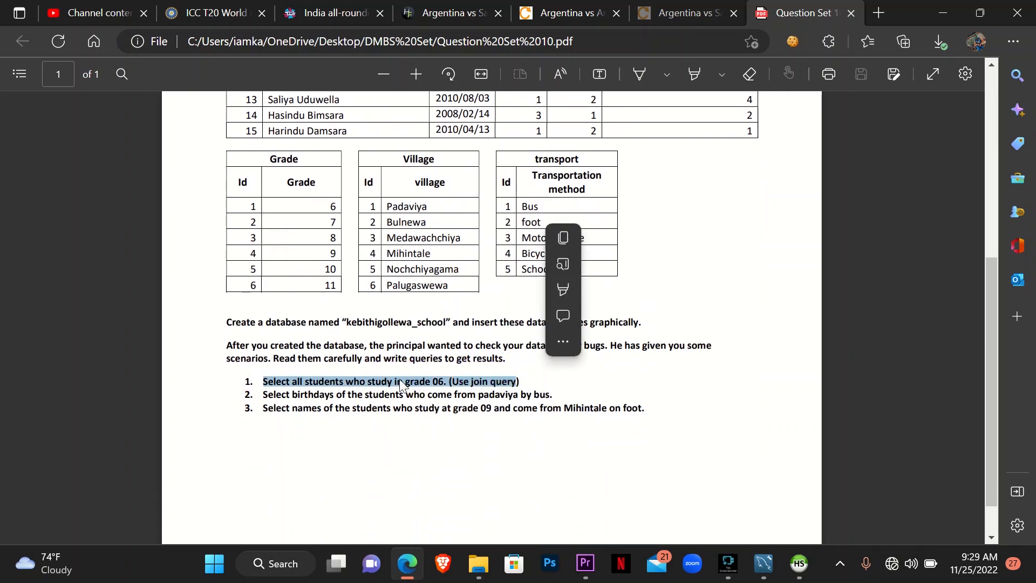
pyautogui.hotkey('ctrl', 'c')
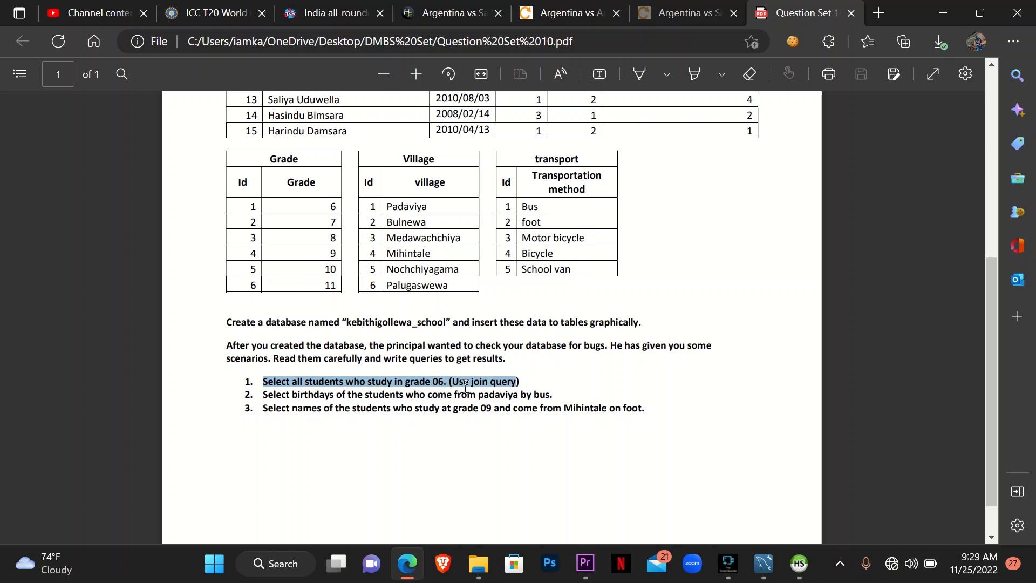
# Review the student, grade, village and transport tables in the question set and select the first student's name.
pyautogui.click(587, 369)
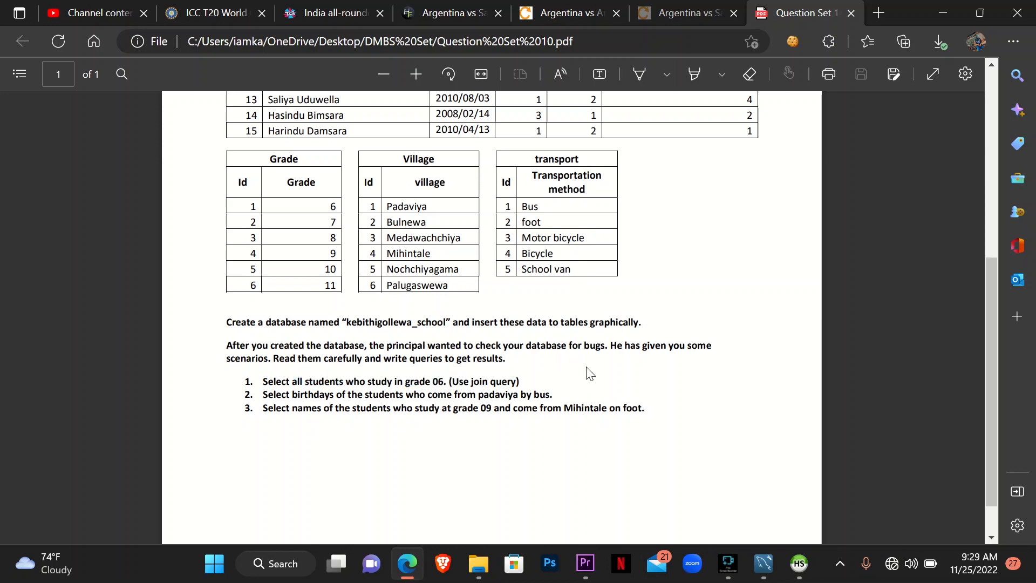
pyautogui.scroll(5, 589, 372)
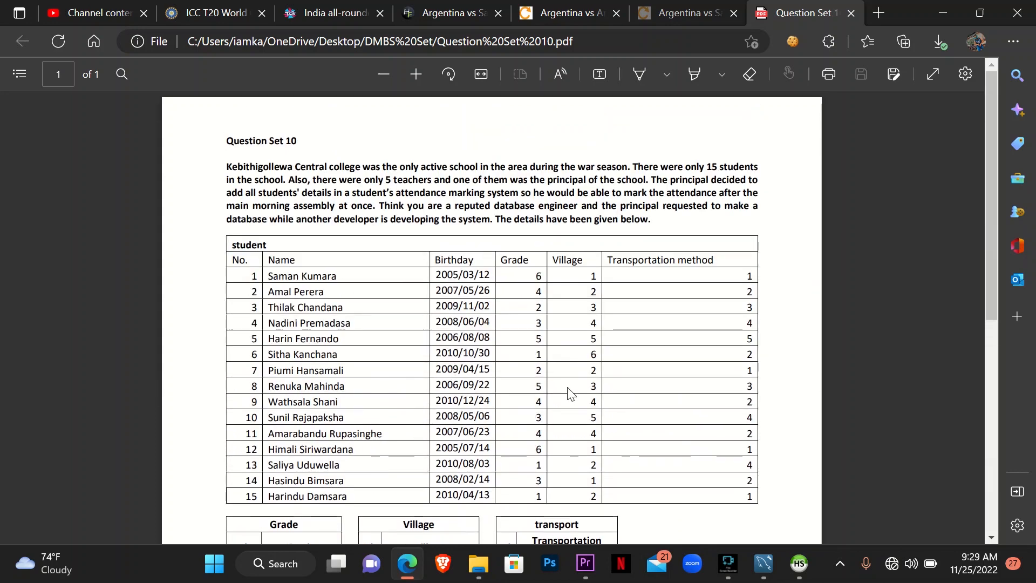
pyautogui.scroll(-1, 539, 377)
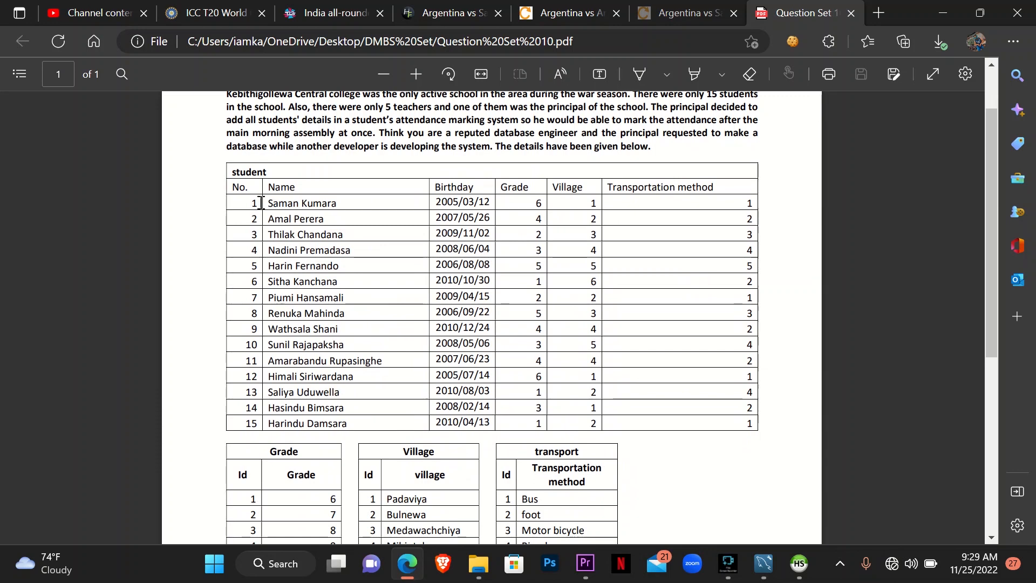
pyautogui.scroll(-8, 314, 211)
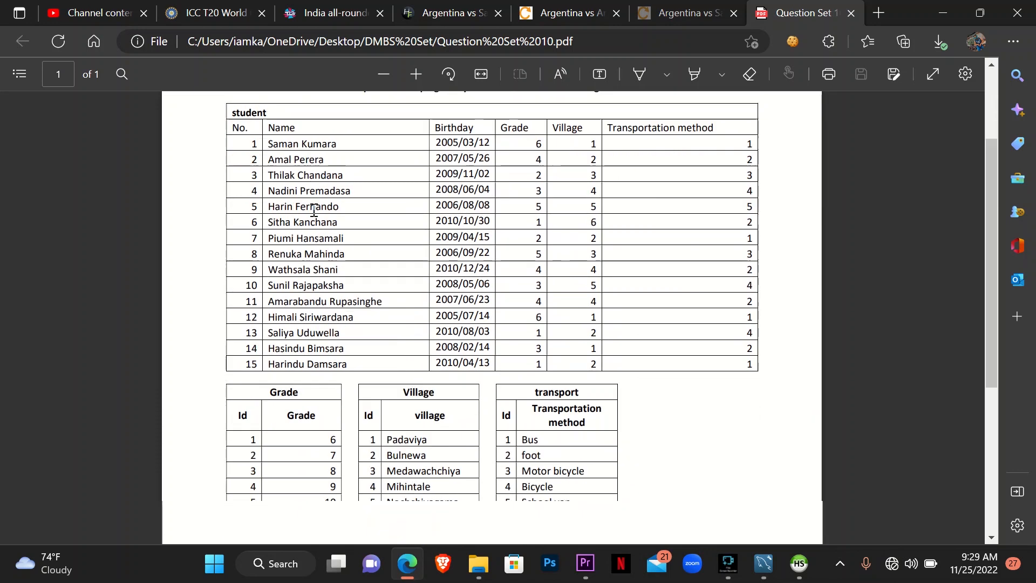
pyautogui.scroll(8, 314, 210)
pyautogui.moveTo(269, 171); pyautogui.dragTo(336, 171)
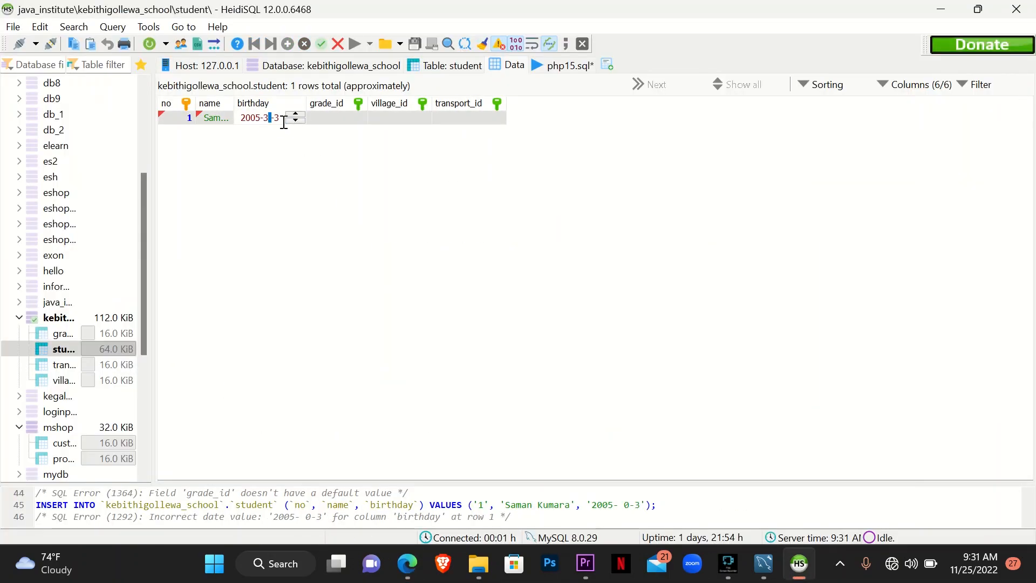
# Enter records from the question set into the grade, village and student tables, and refresh the student data.
pyautogui.press('Return')
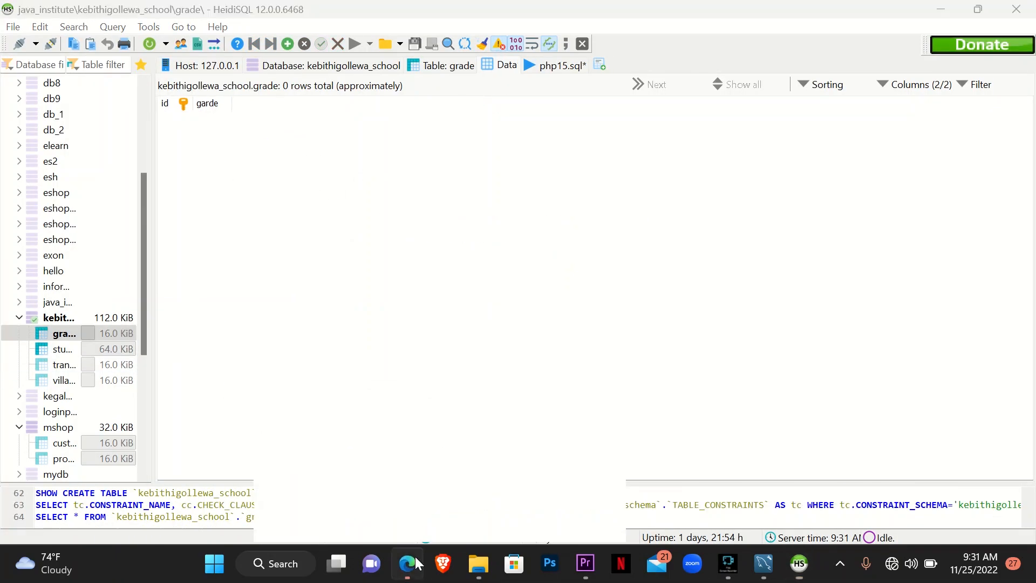
pyautogui.click(211, 132)
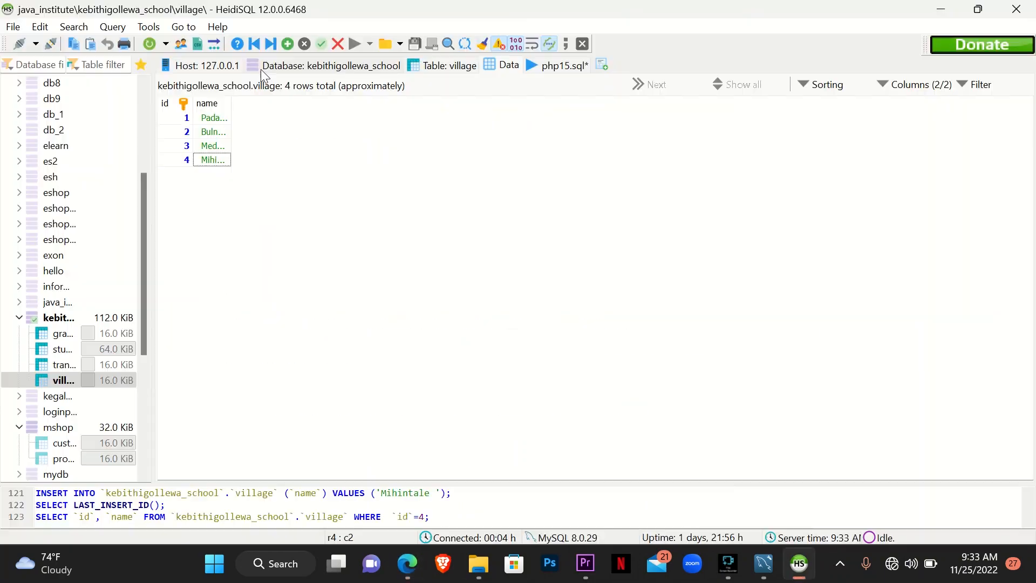
pyautogui.click(64, 333)
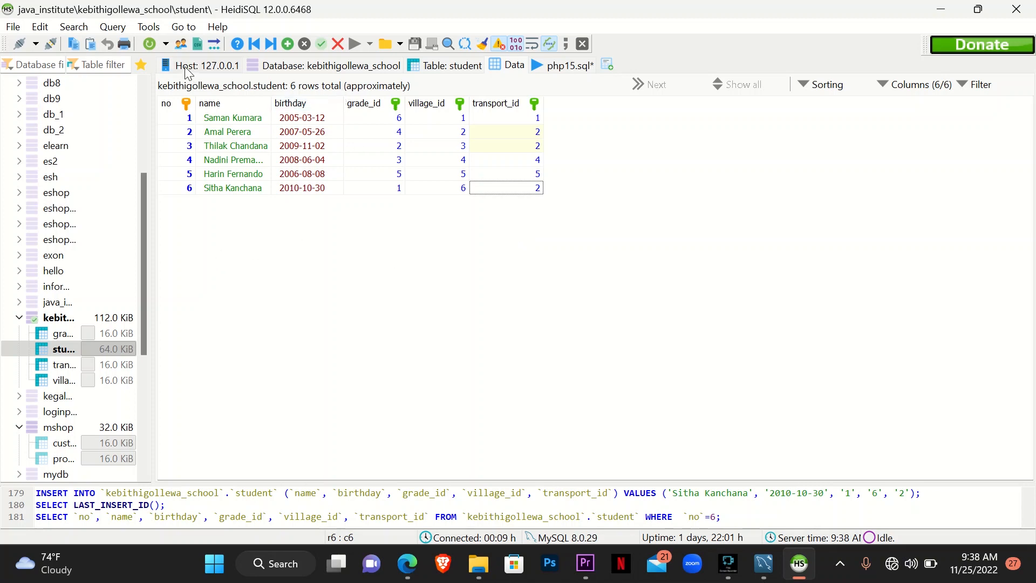
pyautogui.click(149, 44)
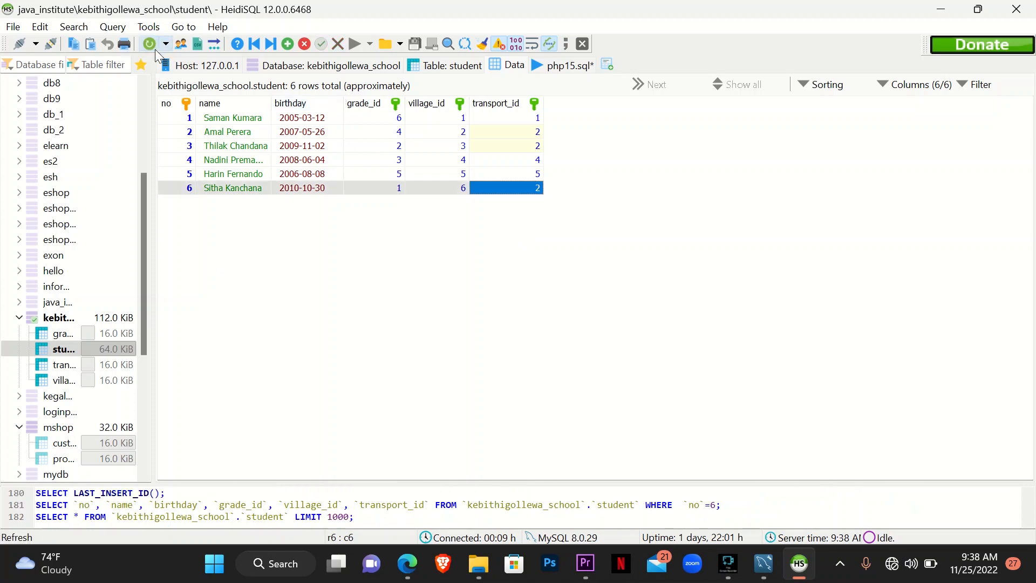
# Switch to the question set PDF and copy the first query task about students in grade 06.
pyautogui.click(407, 563)
pyautogui.scroll(-6, 386, 384)
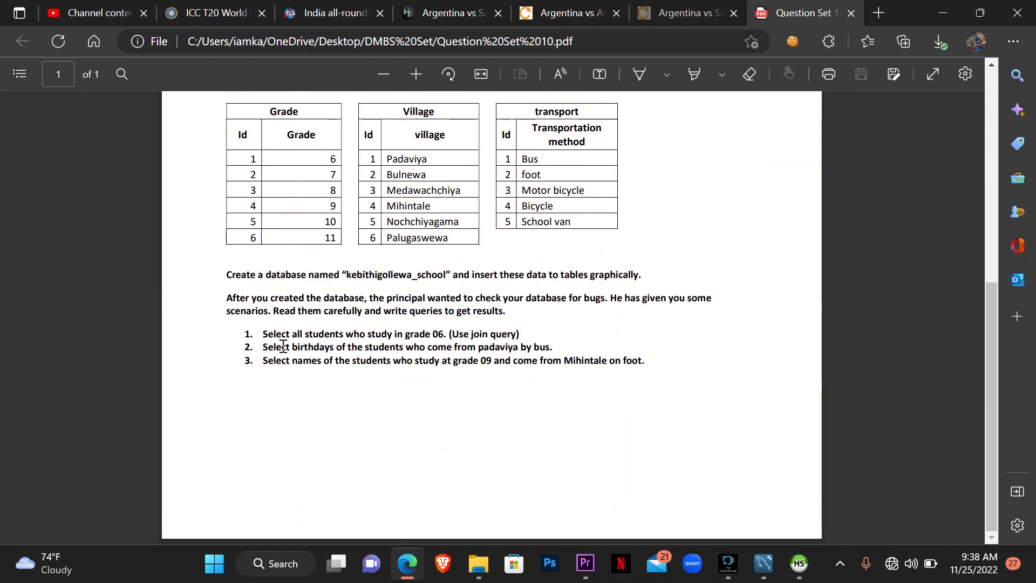
pyautogui.click(259, 333)
pyautogui.moveTo(259, 333); pyautogui.dragTo(531, 342)
pyautogui.hotkey('ctrl', 'c')
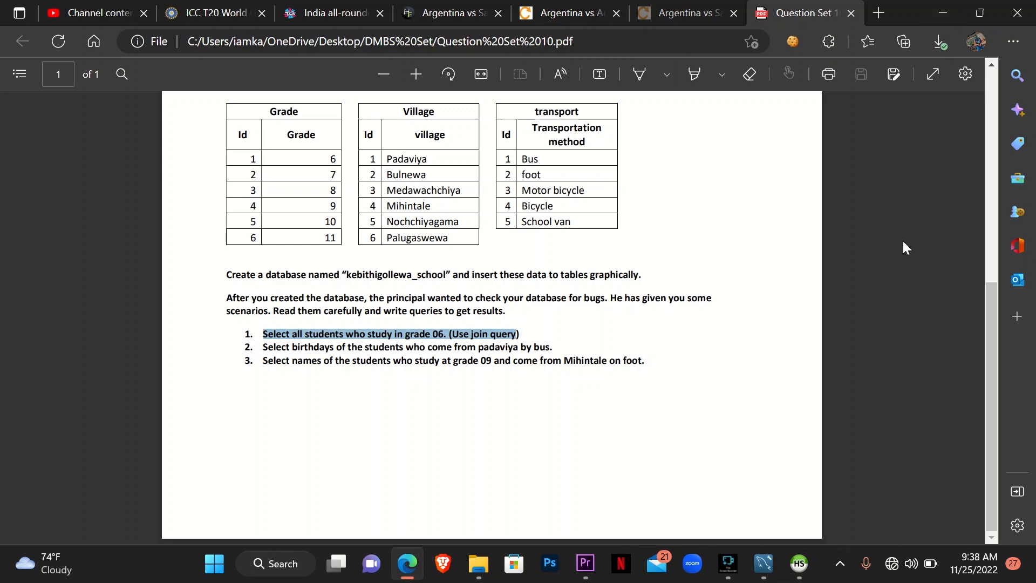
# Switch to HeidiSQL and replace the old mshop query with the beginning of a new one, "SELECT * FROM".
pyautogui.hotkey('alt', 'Tab')
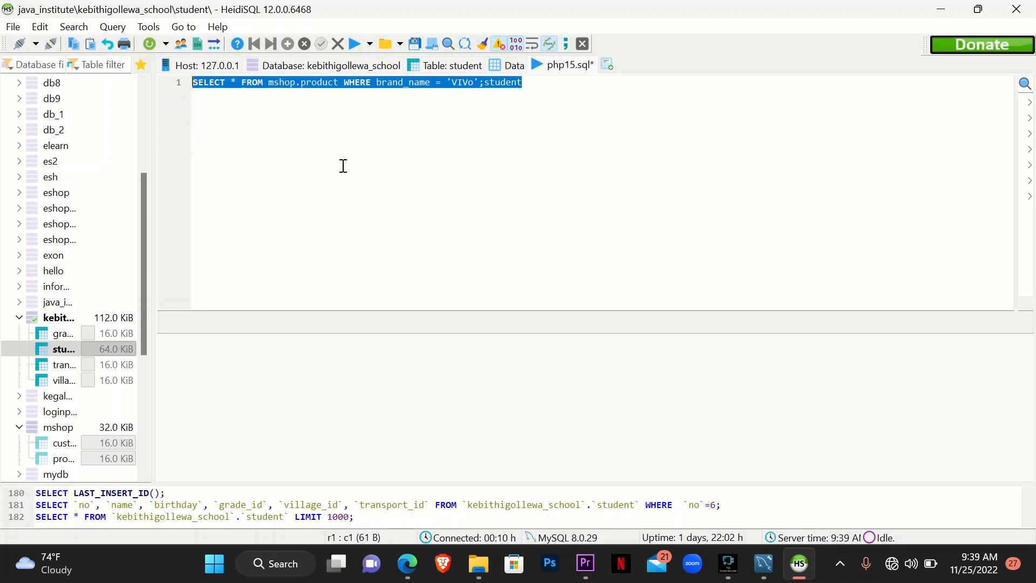
pyautogui.write('SELECT')
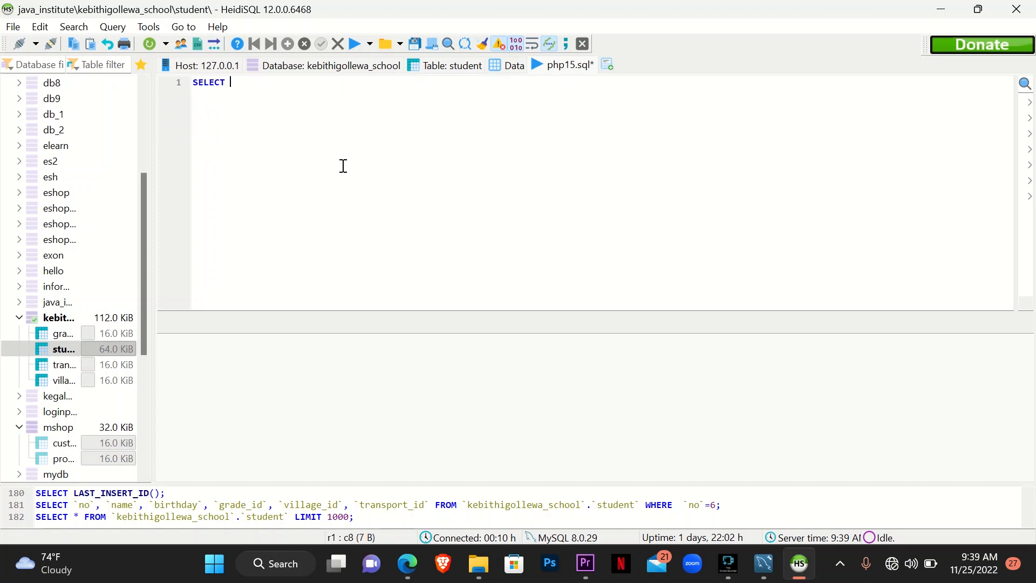
pyautogui.write(' * FROM ke')
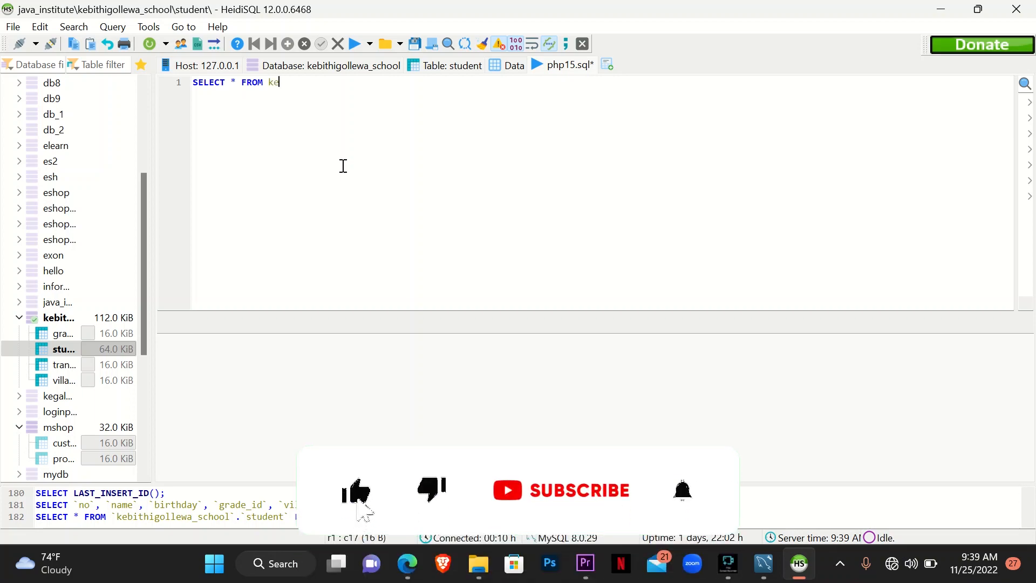
# Copy the database name kebithigollewa_school from the question set PDF and return to the query.
pyautogui.hotkey('alt', 'Tab')
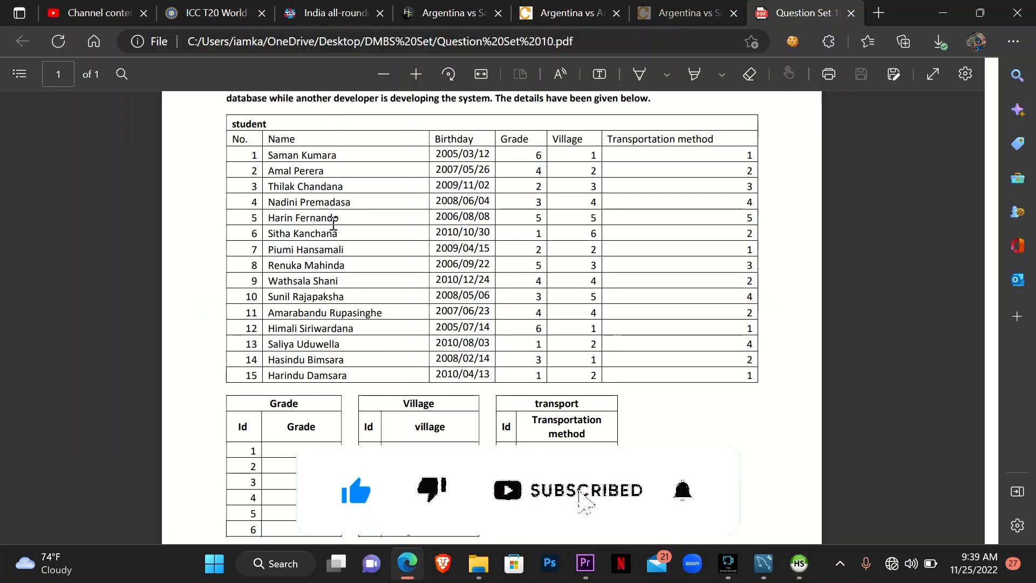
pyautogui.scroll(2, 365, 299)
pyautogui.scroll(-6, 386, 324)
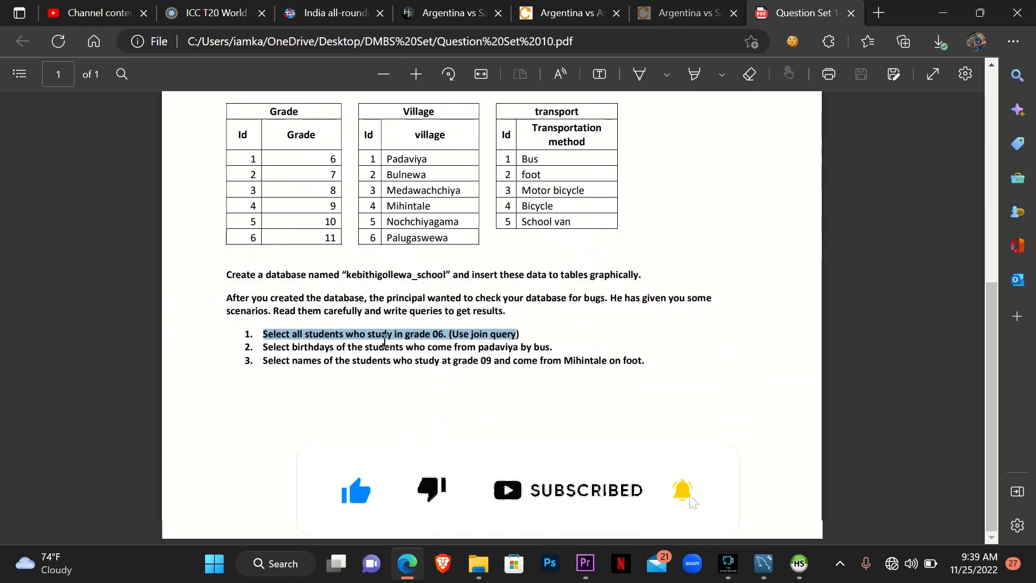
pyautogui.moveTo(347, 275); pyautogui.dragTo(446, 280)
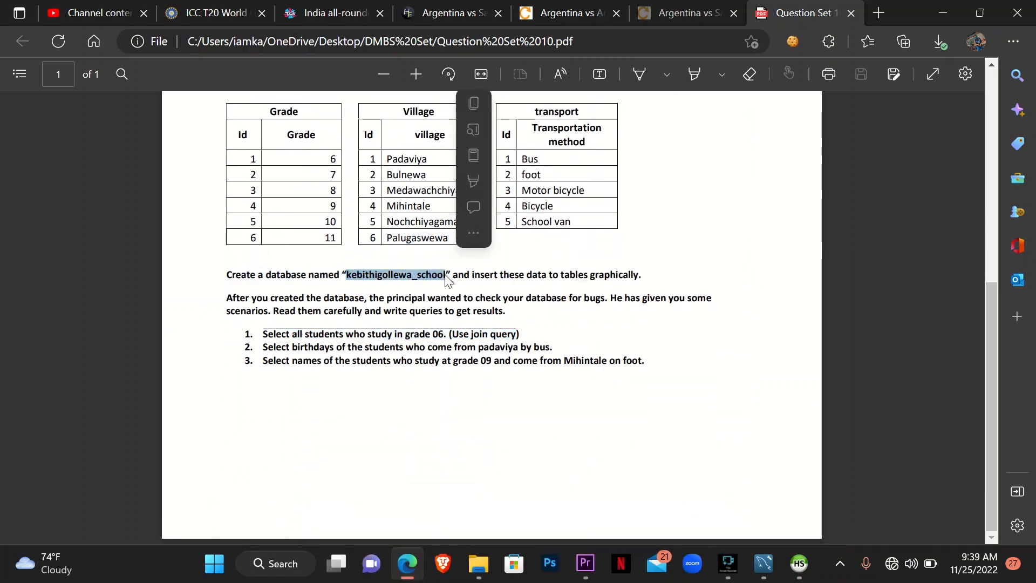
pyautogui.hotkey('ctrl', 'c')
pyautogui.click(943, 13)
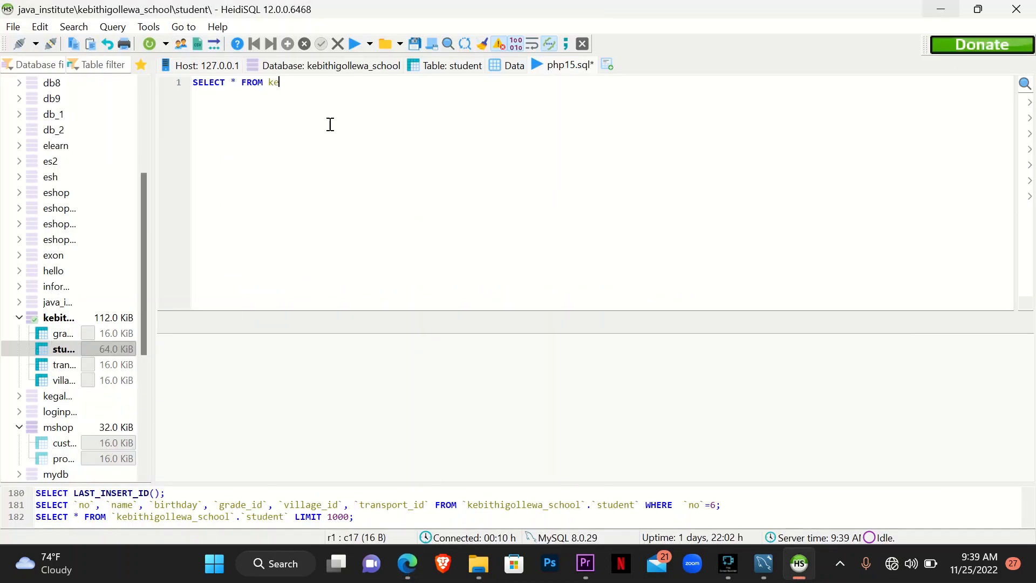
# Complete the FROM clause with kebithigollewa_school.student and add WHERE to the query.
pyautogui.press('BackSpace')
pyautogui.press('BackSpace')
pyautogui.hotkey('ctrl', 'v')
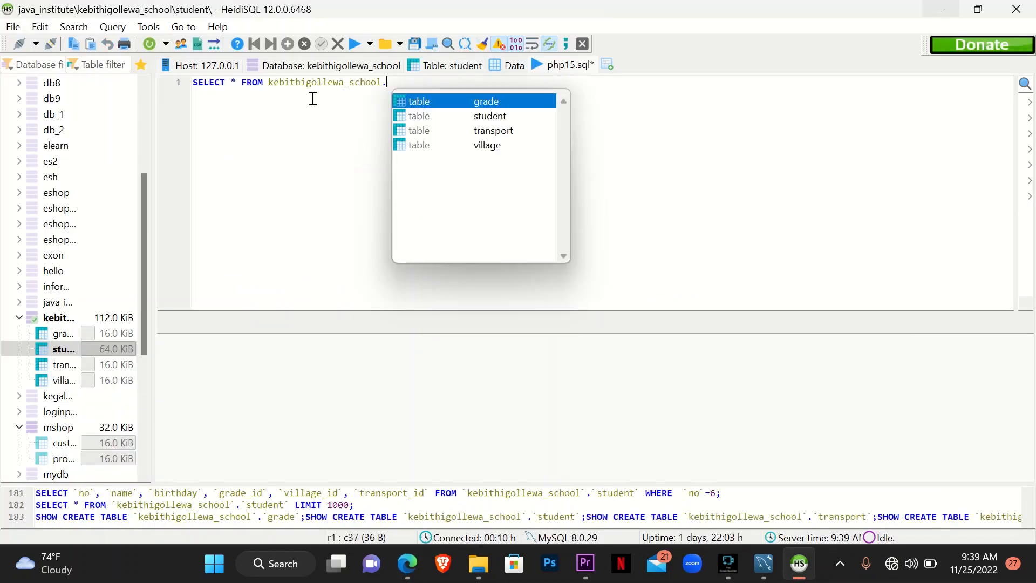
pyautogui.press('Down')
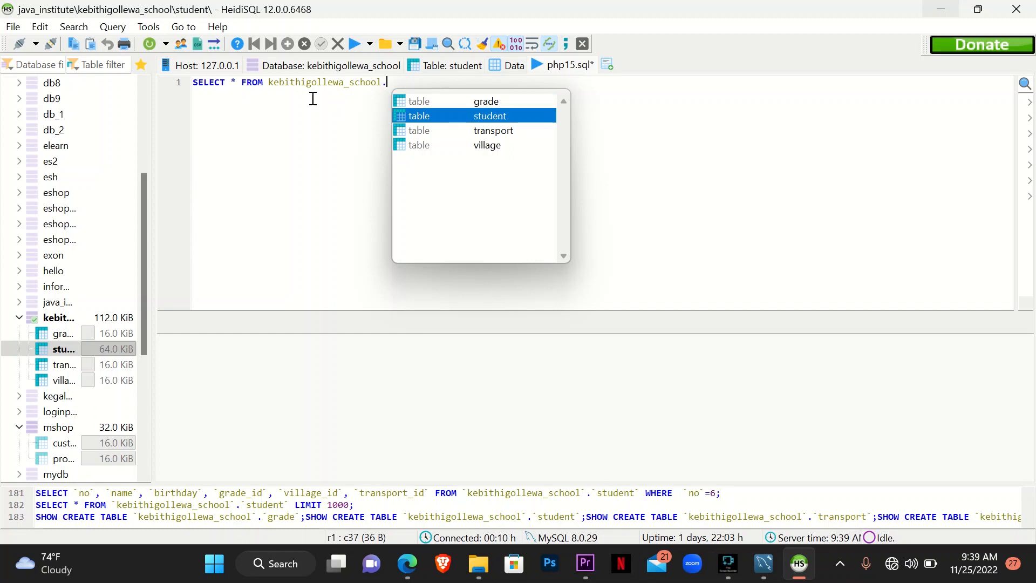
pyautogui.press('Return')
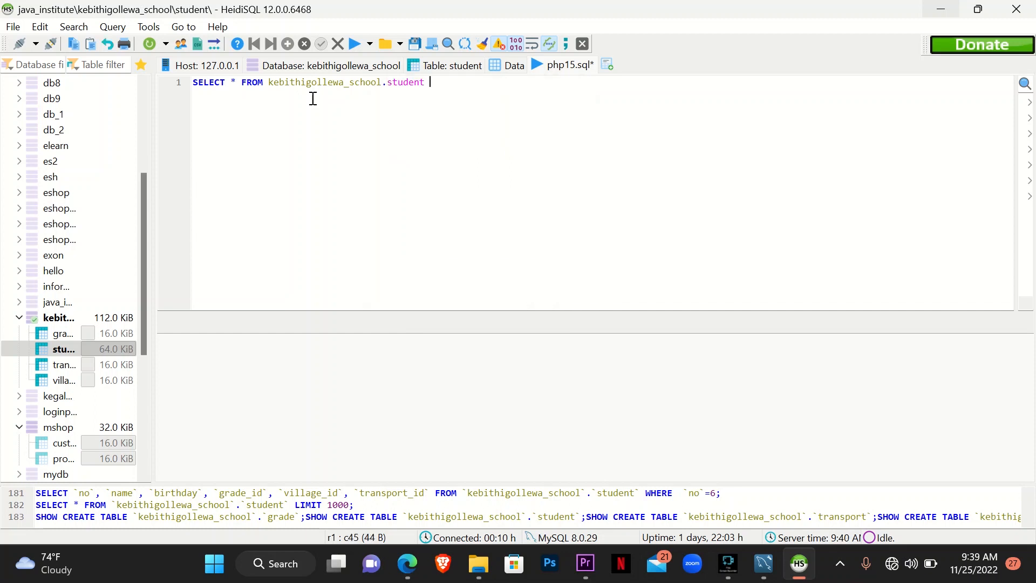
pyautogui.write('WHERE')
# Check the student table's column names and add "grade_id =" to the query's WHERE clause.
pyautogui.click(453, 69)
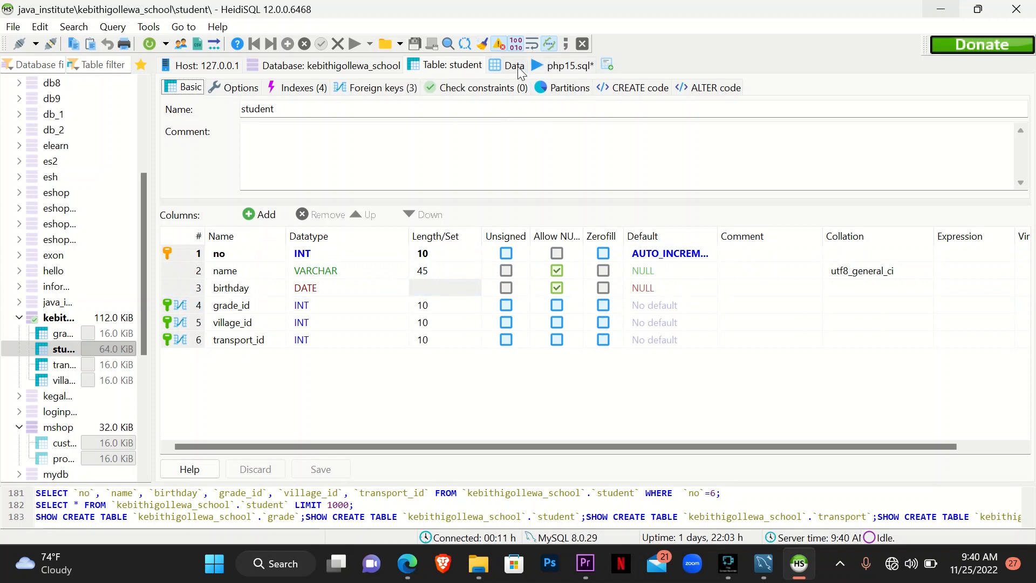
pyautogui.click(576, 71)
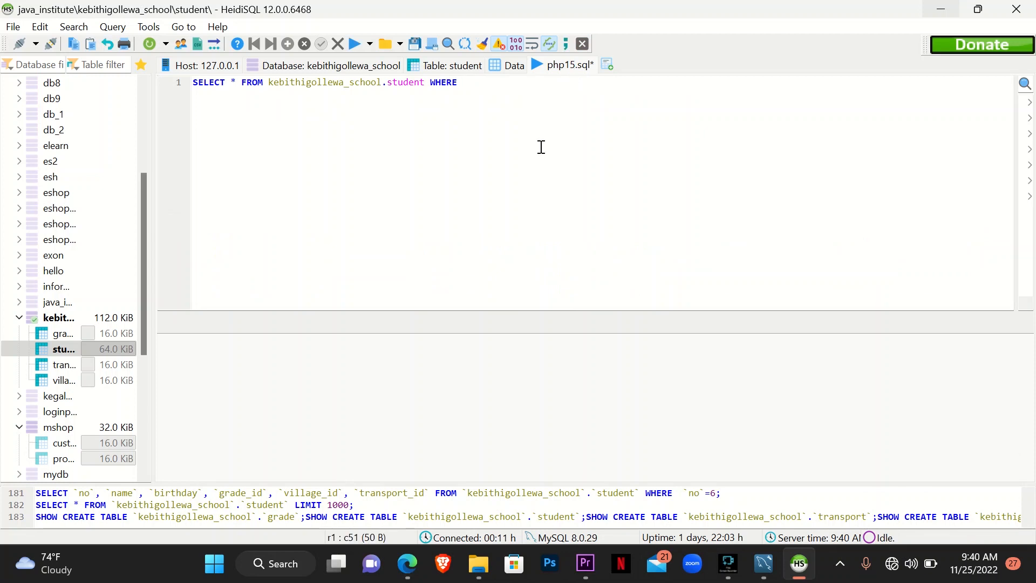
pyautogui.write('grade_id =')
# Look up grade 6's id in the grade table's data, complete the condition as "grade_id = 1;" and run the query.
pyautogui.click(465, 66)
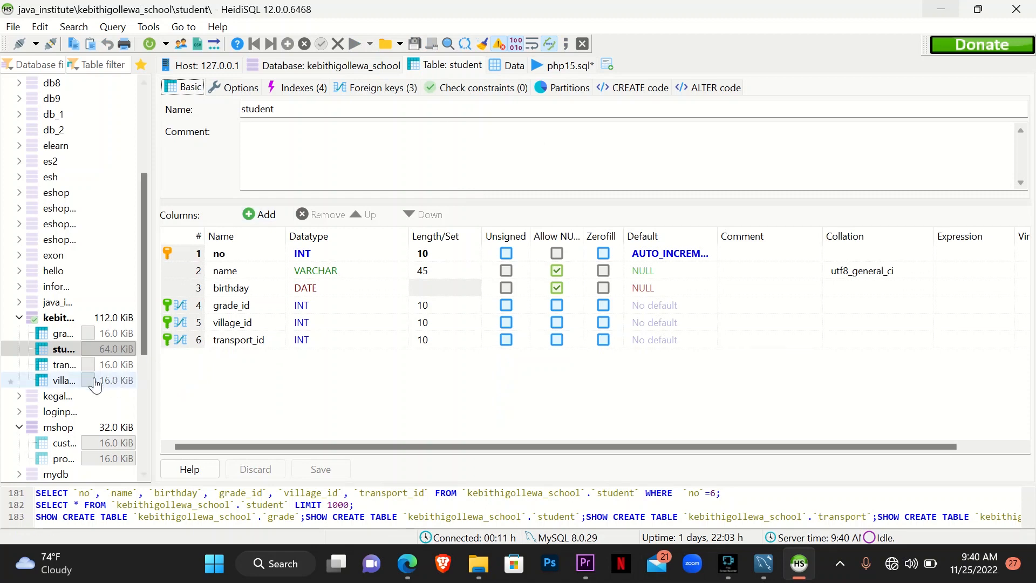
pyautogui.click(64, 333)
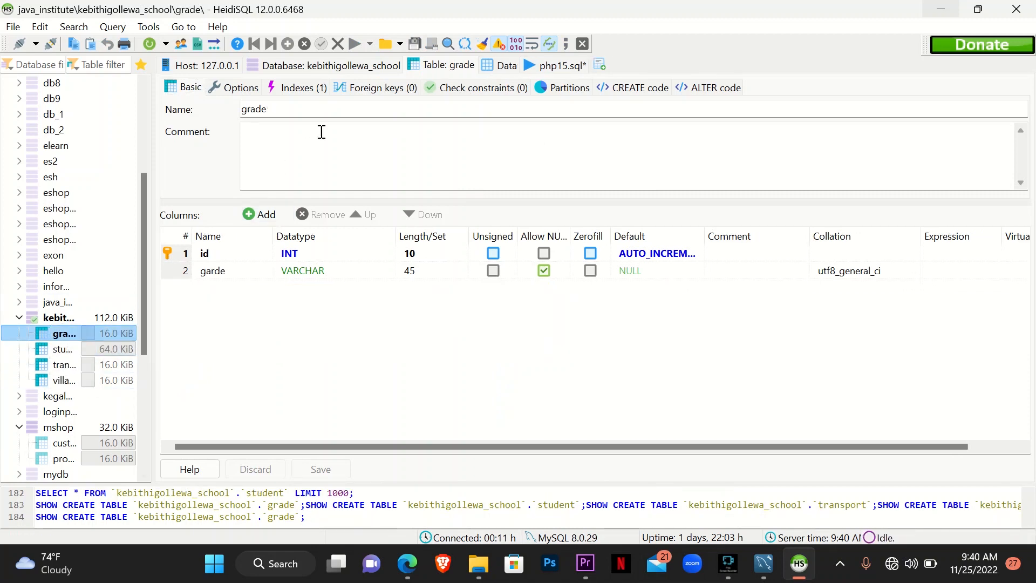
pyautogui.click(487, 67)
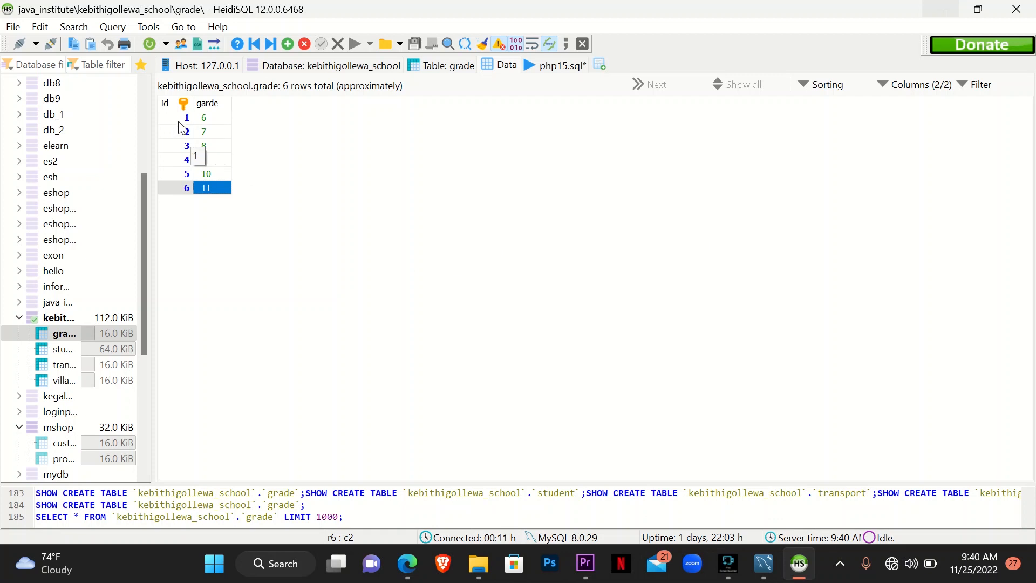
pyautogui.click(555, 66)
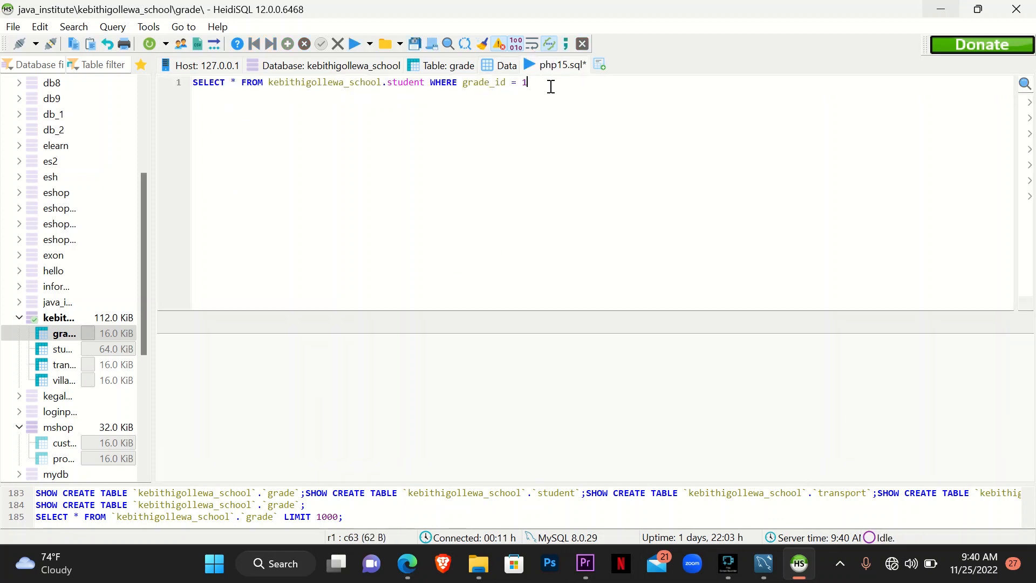
pyautogui.write('1;')
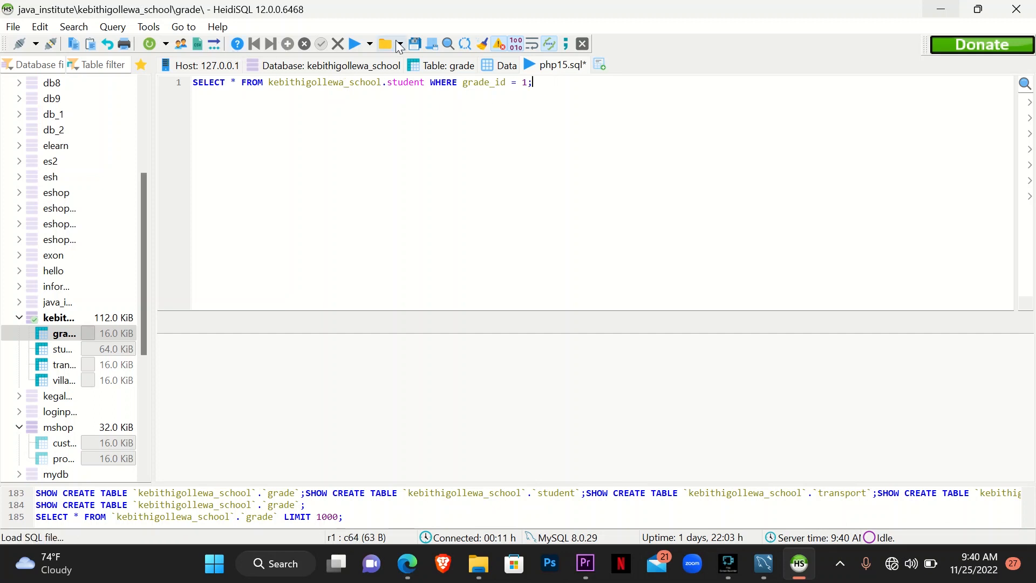
pyautogui.click(353, 45)
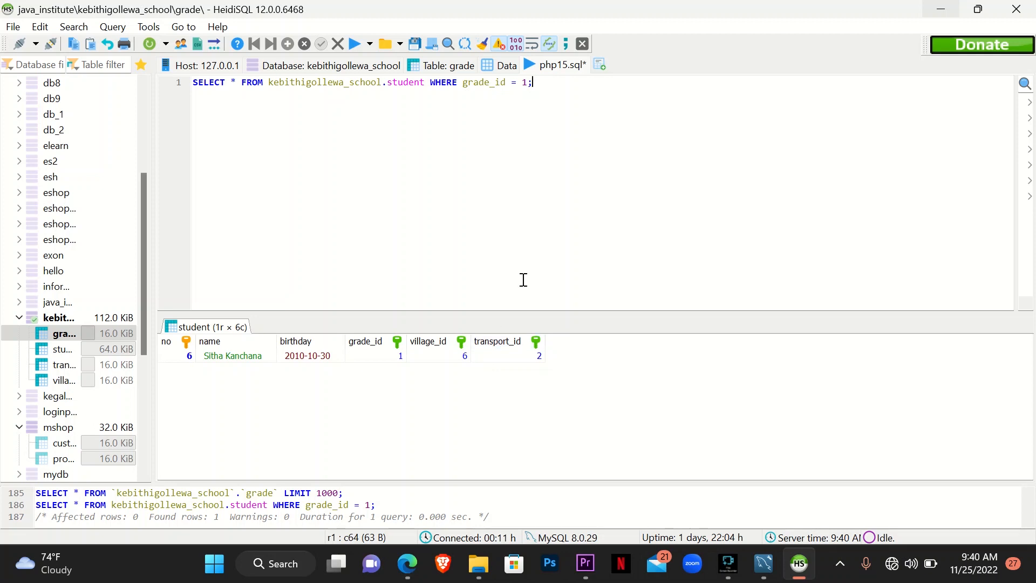
# Try 6 as the grade_id in the condition, restore it to 1 and rerun the query.
pyautogui.click(527, 83)
pyautogui.press('BackSpace')
pyautogui.write('6')
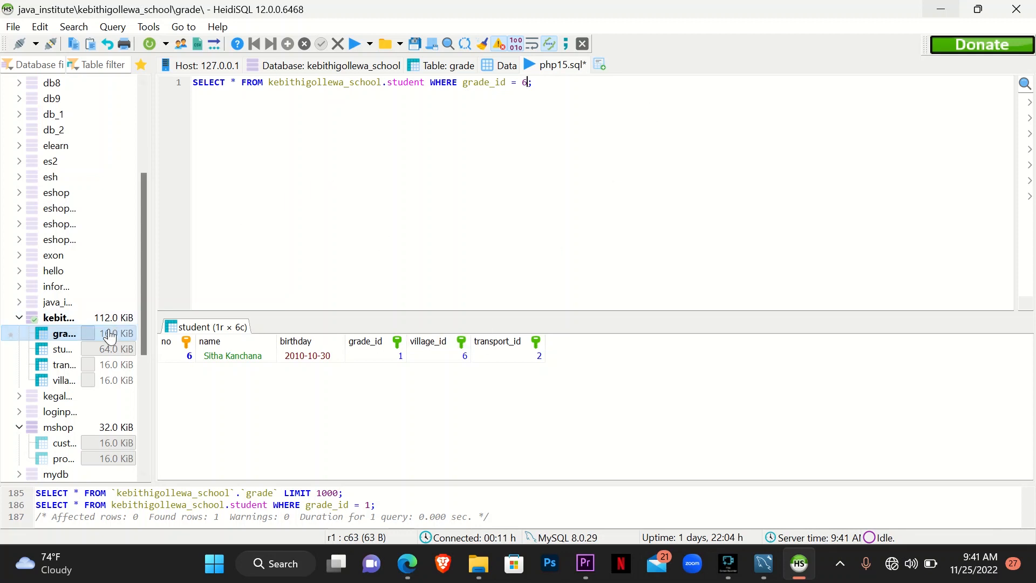
pyautogui.press('BackSpace')
pyautogui.write('1')
pyautogui.press('F9')
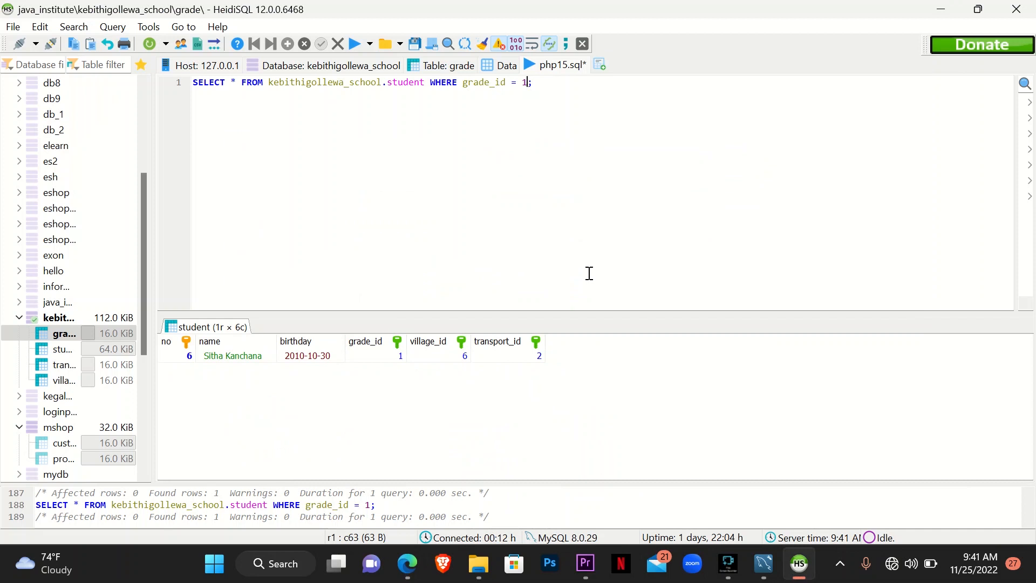
# Compare the query and its result row with the first two query tasks in the question set PDF.
pyautogui.moveTo(578, 356); pyautogui.dragTo(197, 374)
pyautogui.doubleClick(232, 83)
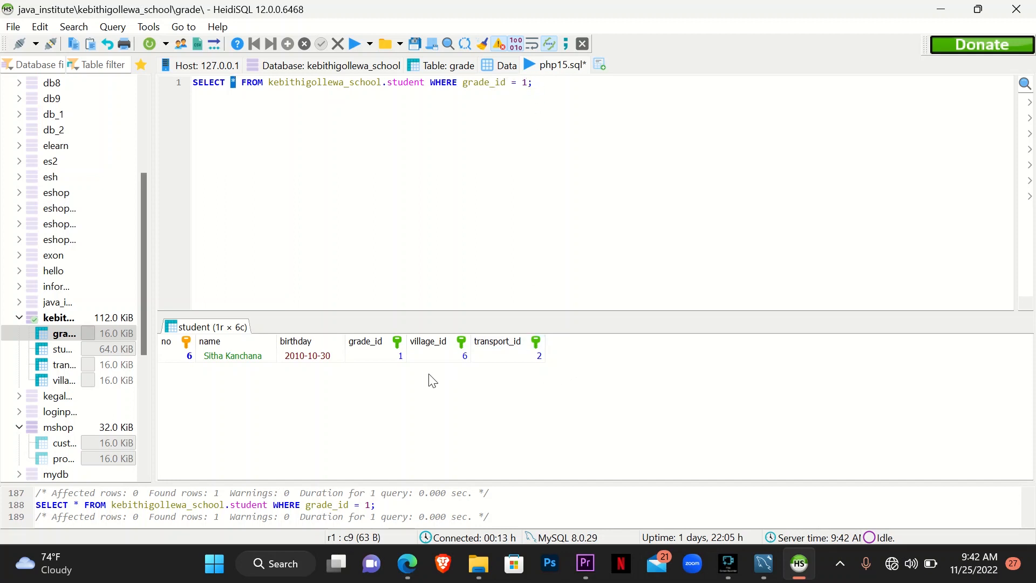
pyautogui.click(408, 563)
pyautogui.moveTo(262, 334); pyautogui.dragTo(548, 349)
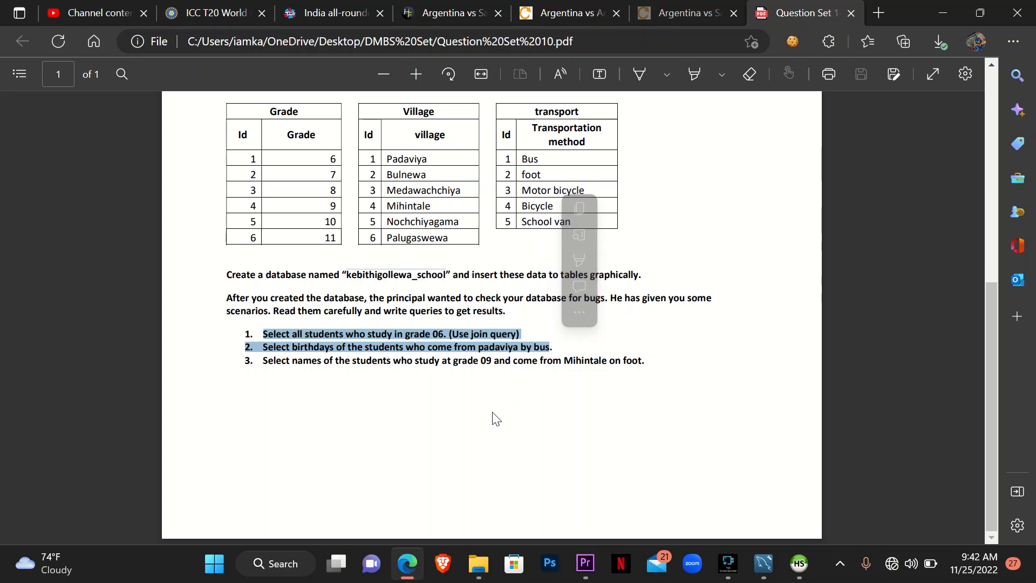
pyautogui.click(410, 575)
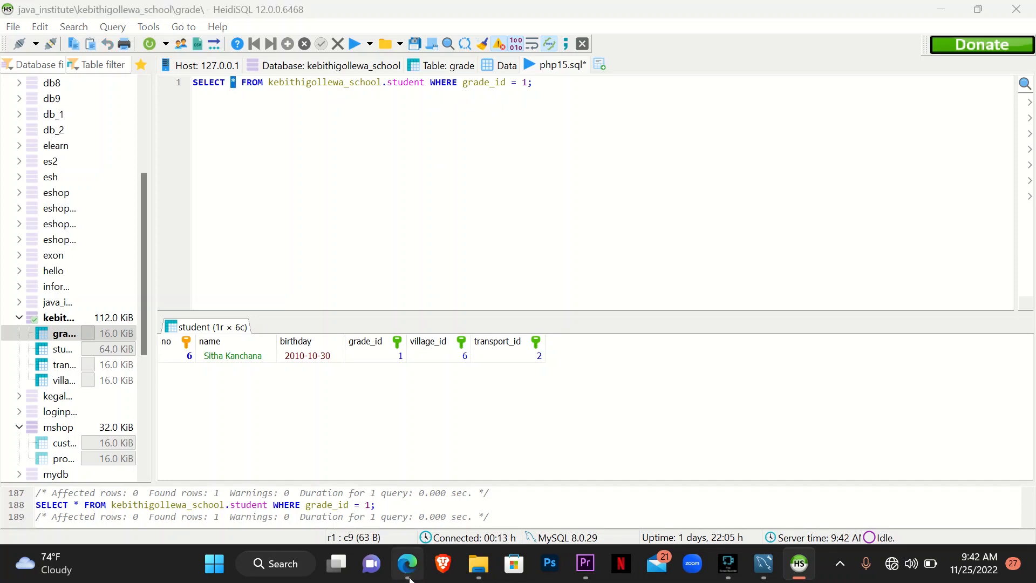
pyautogui.click(410, 576)
pyautogui.click(408, 575)
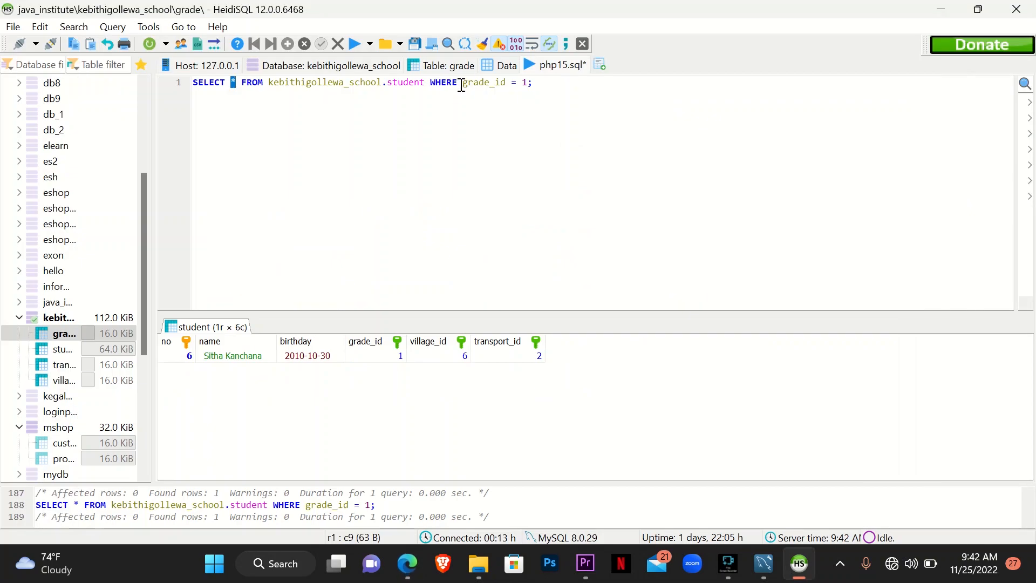
# Reread the second query task, about students coming from Padaviya by bus, in the question set PDF.
pyautogui.moveTo(463, 83); pyautogui.dragTo(577, 87)
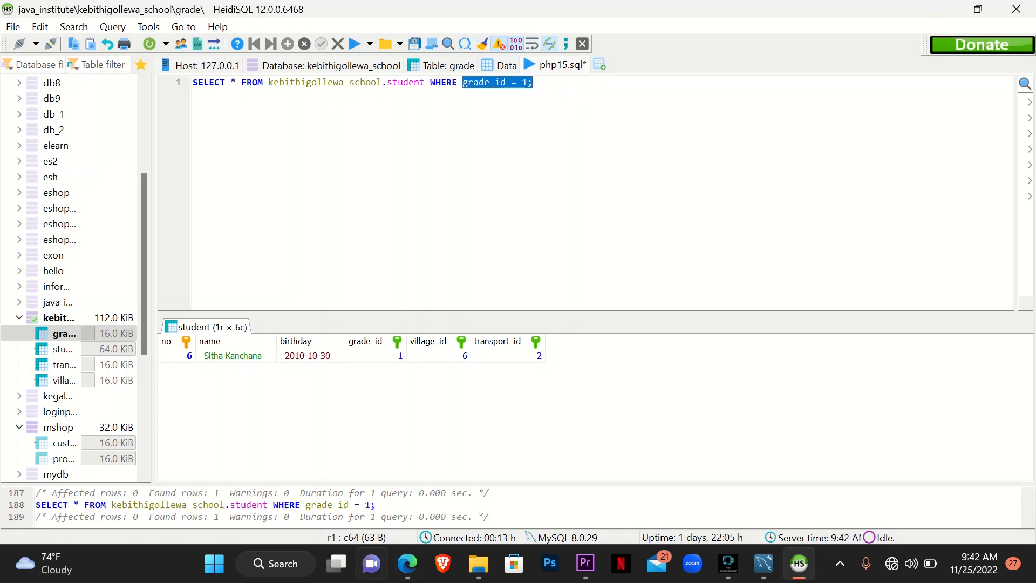
pyautogui.click(408, 565)
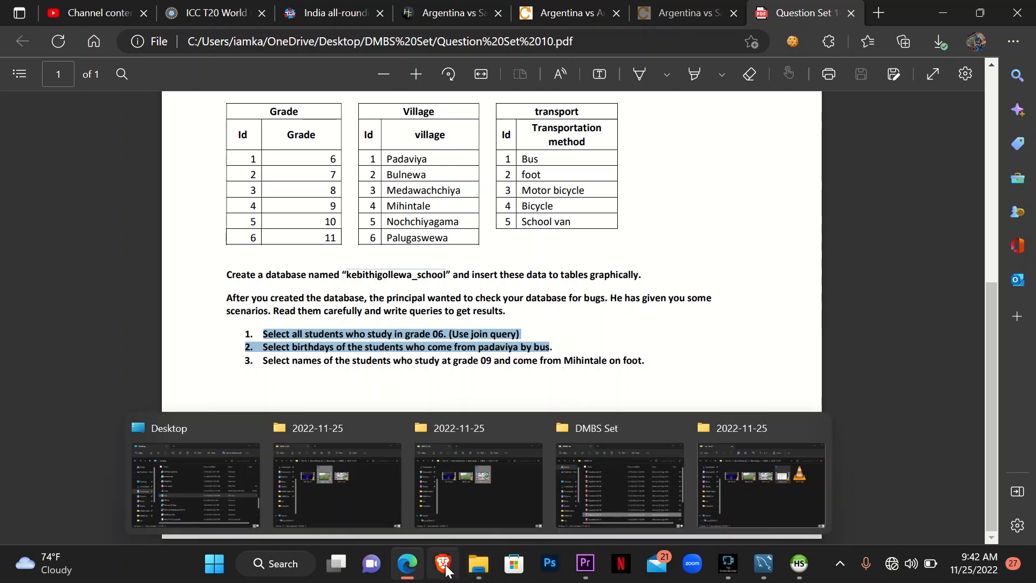
pyautogui.click(408, 564)
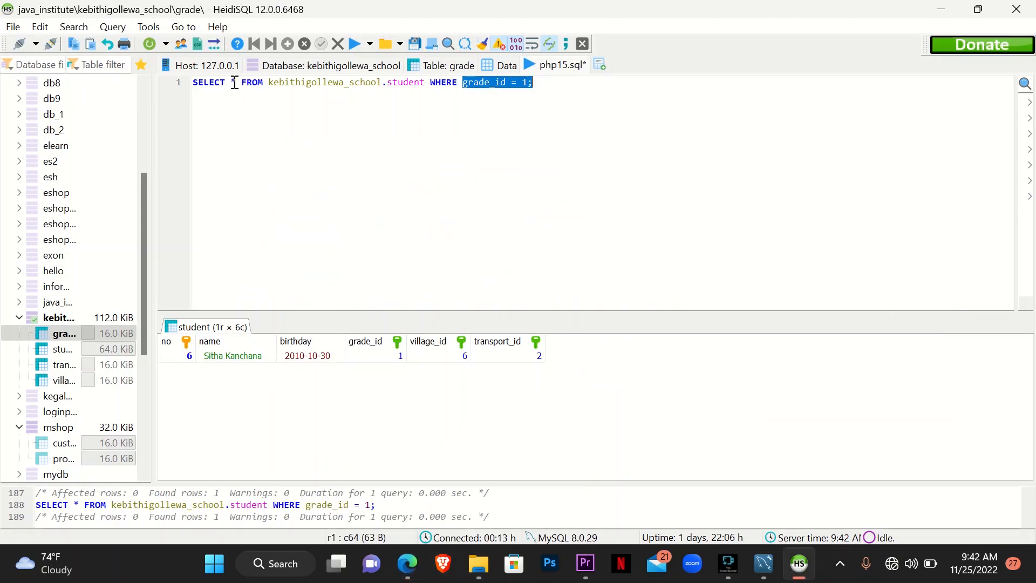
# Replace the asterisk in the SELECT statement with the birthday column name copied from the student table's structure.
pyautogui.click(235, 83)
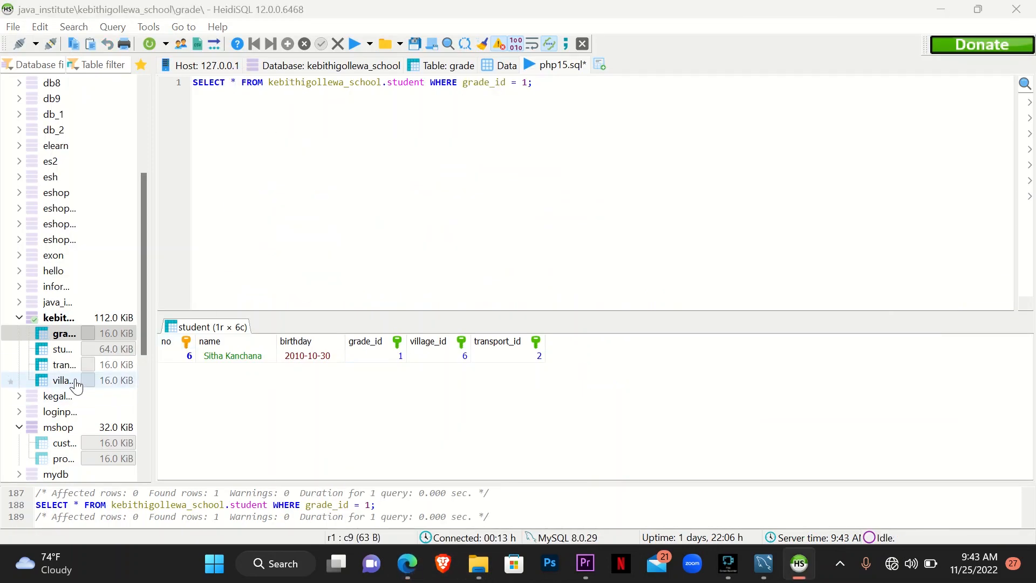
pyautogui.click(66, 352)
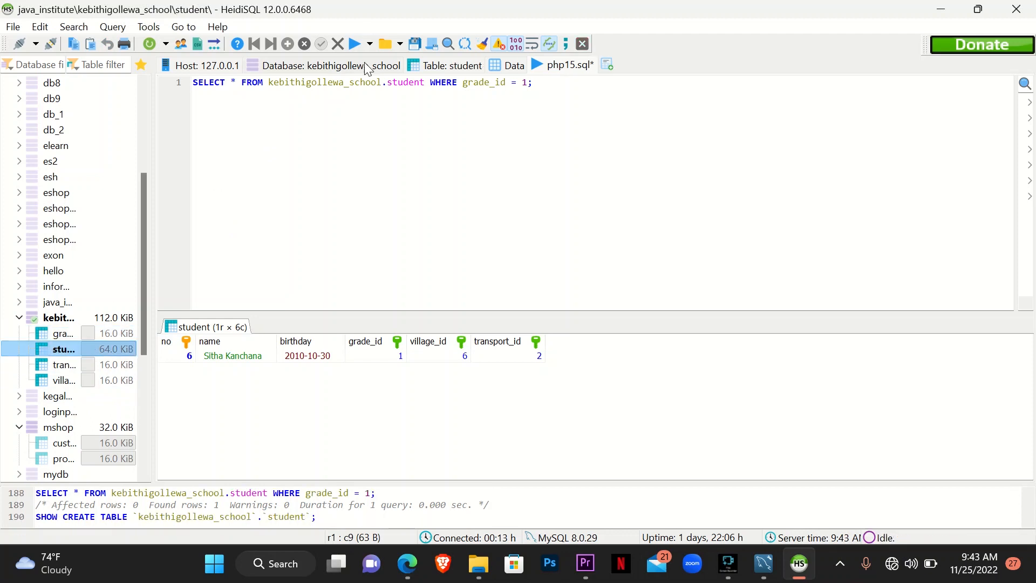
pyautogui.click(427, 66)
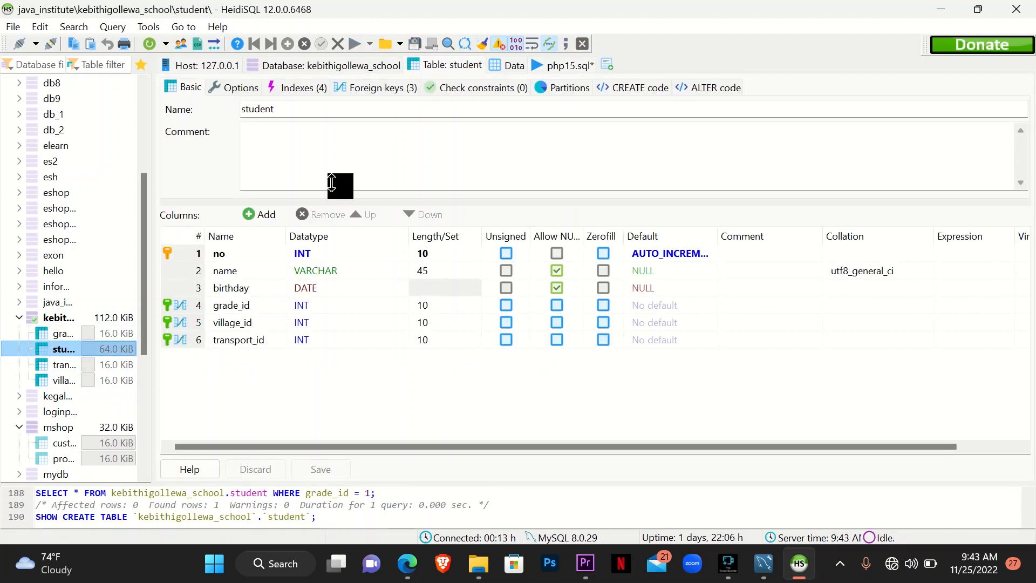
pyautogui.click(231, 292)
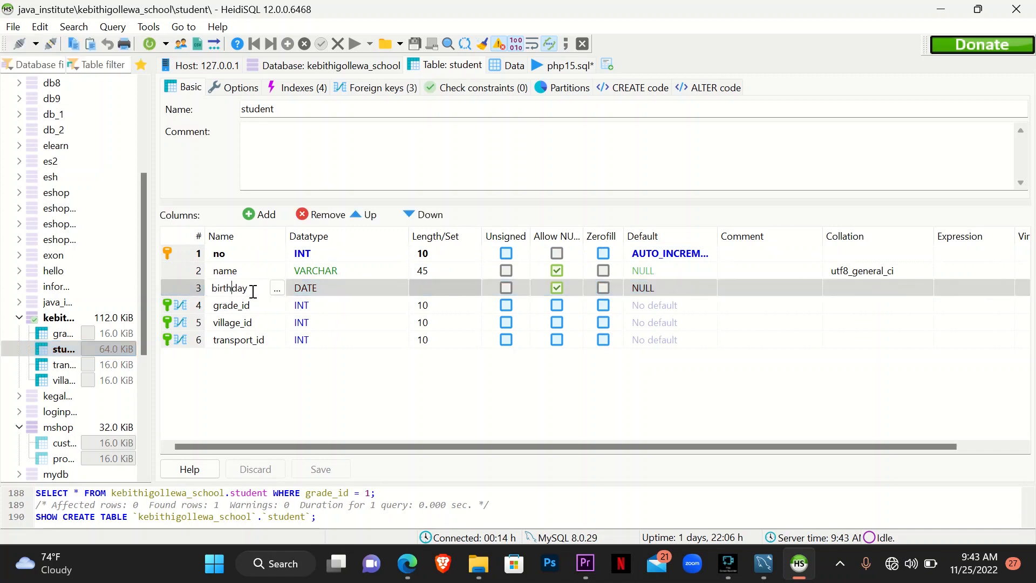
pyautogui.doubleClick(253, 291)
pyautogui.hotkey('ctrl', 'c')
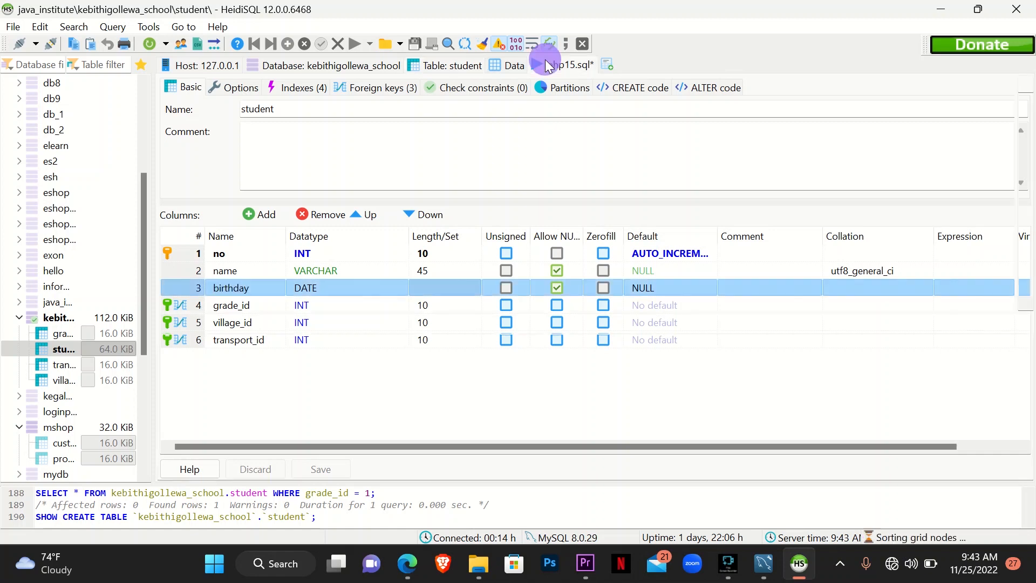
pyautogui.click(548, 66)
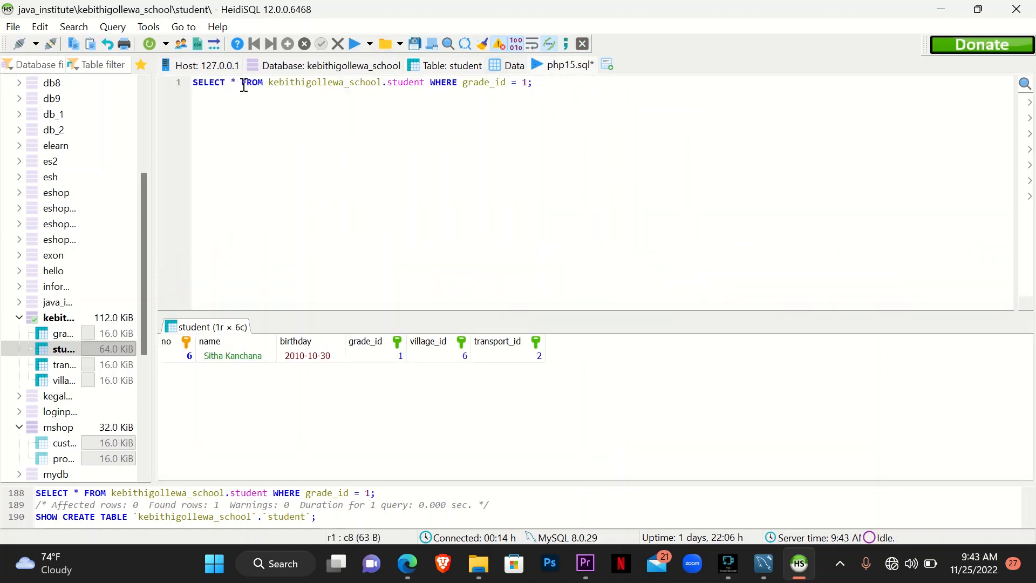
pyautogui.press('BackSpace')
pyautogui.hotkey('ctrl', 'v')
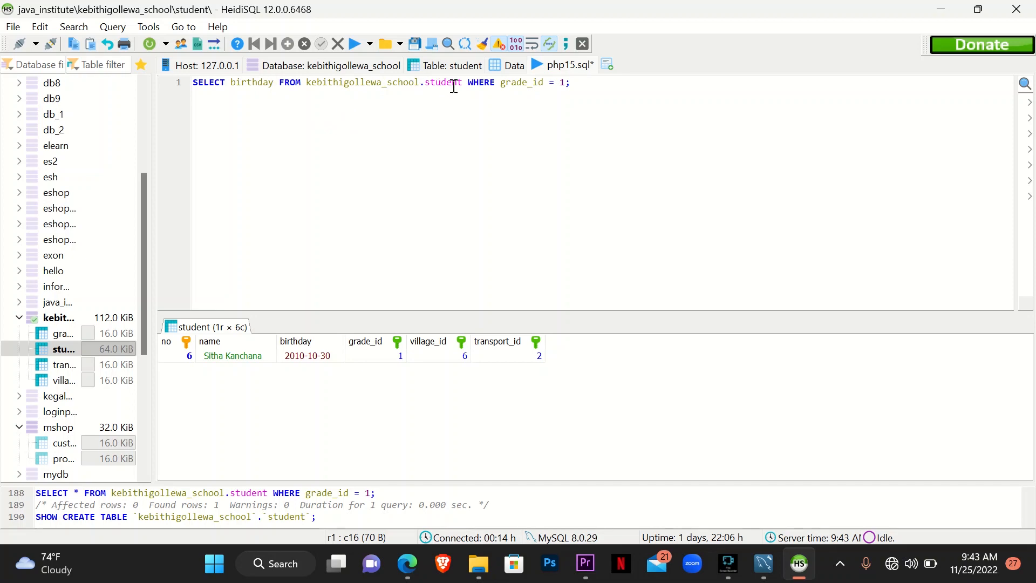
# Look up the ids of Padaviya and bus in the question set PDF and remove the grade_id condition from the query.
pyautogui.click(409, 559)
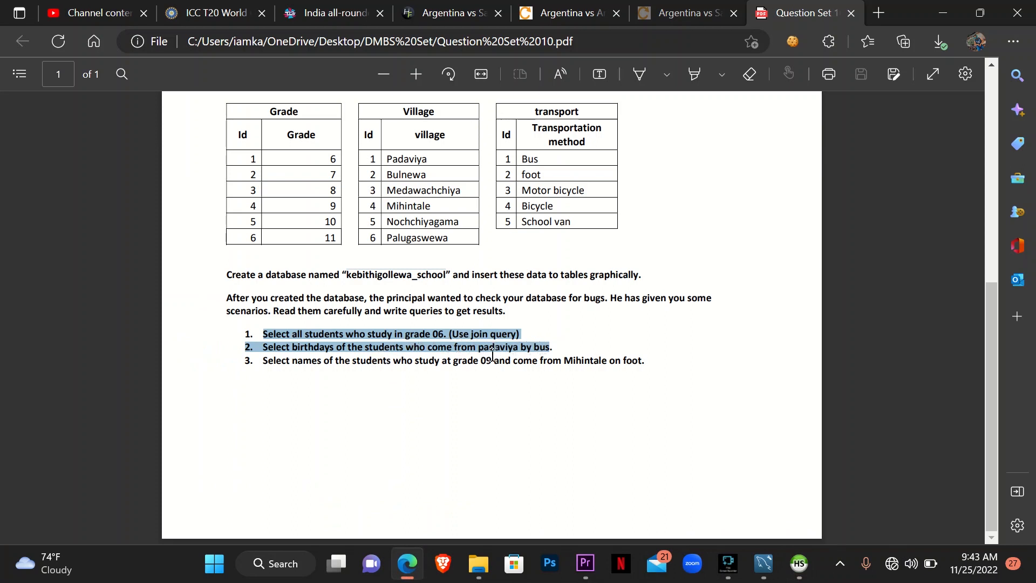
pyautogui.scroll(1, 611, 335)
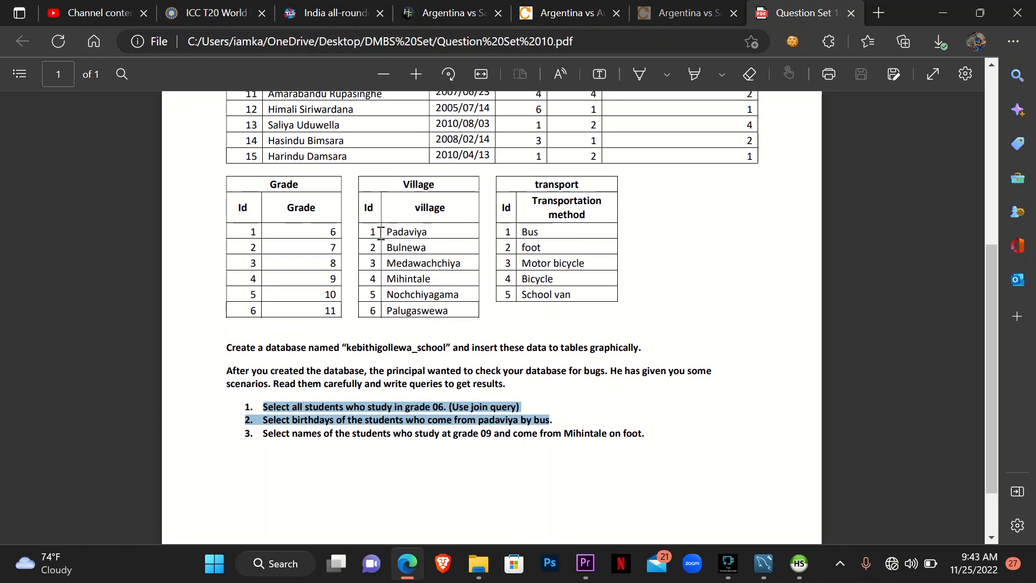
pyautogui.click(943, 13)
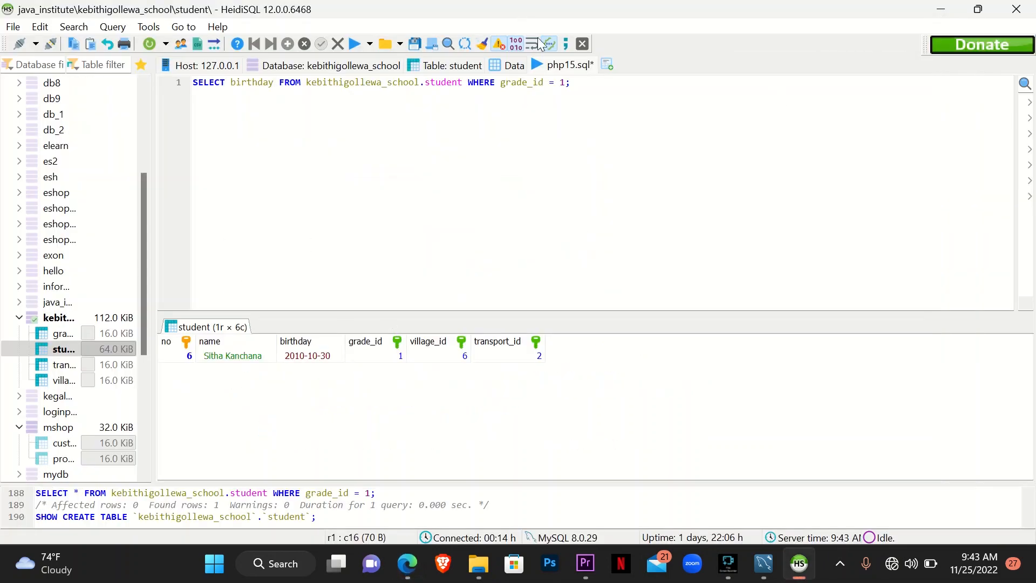
pyautogui.moveTo(501, 84); pyautogui.dragTo(569, 86)
pyautogui.press('BackSpace')
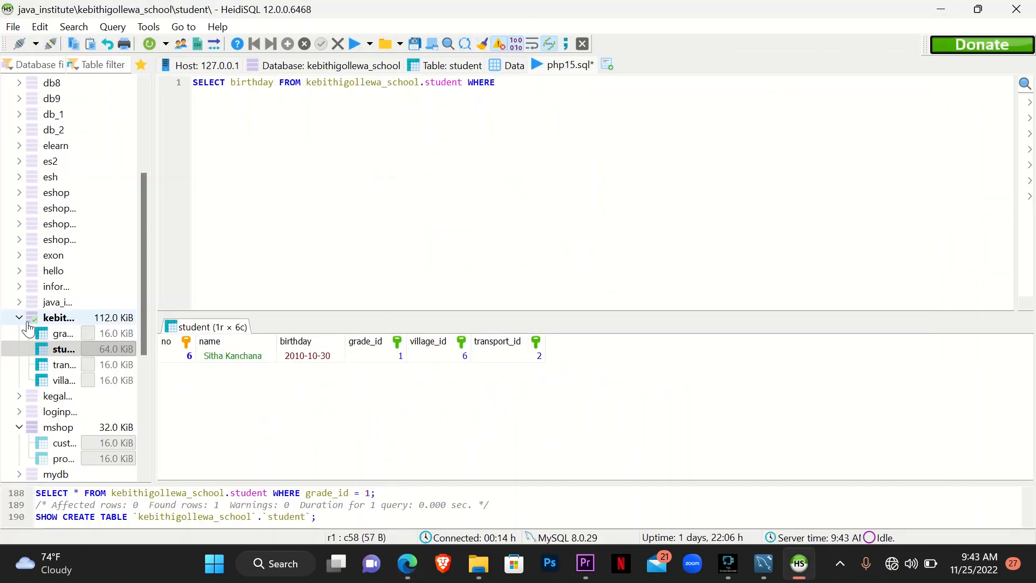
# Copy the village_id column name from the student table and complete the WHERE condition as "village_id = 1".
pyautogui.click(59, 348)
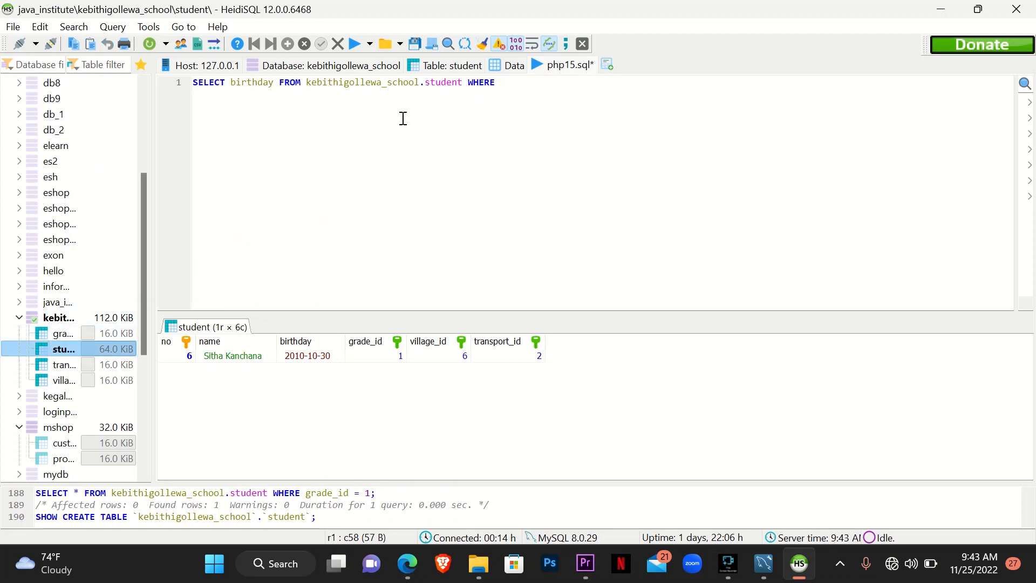
pyautogui.click(447, 65)
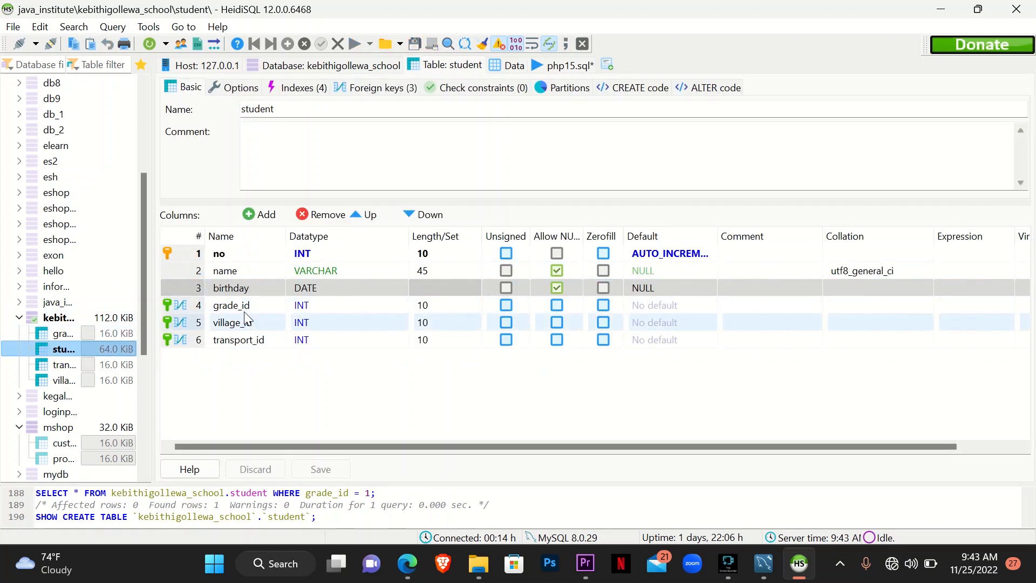
pyautogui.click(250, 322)
pyautogui.doubleClick(252, 324)
pyautogui.hotkey('ctrl', 'c')
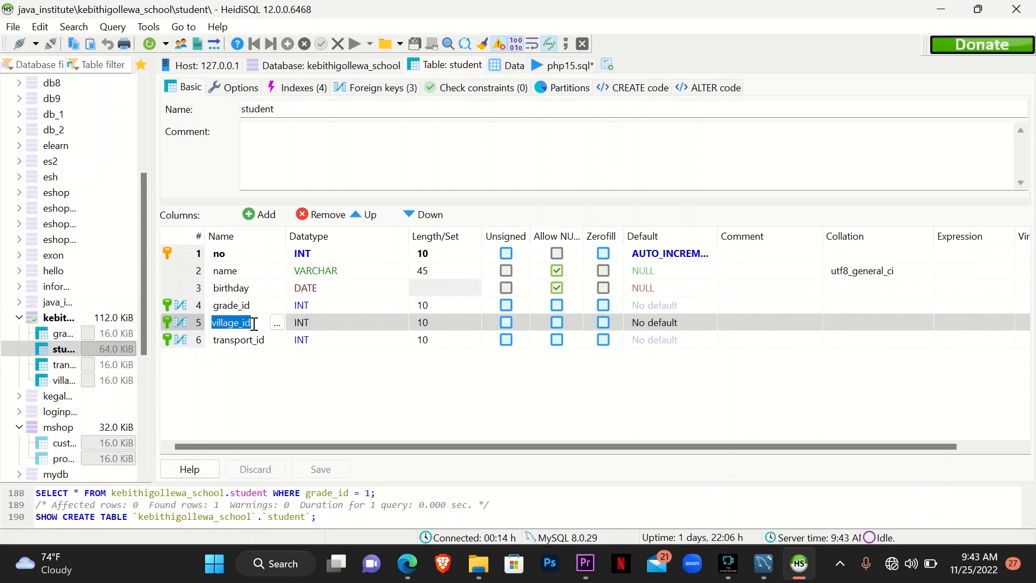
pyautogui.click(564, 64)
pyautogui.hotkey('ctrl', 'v')
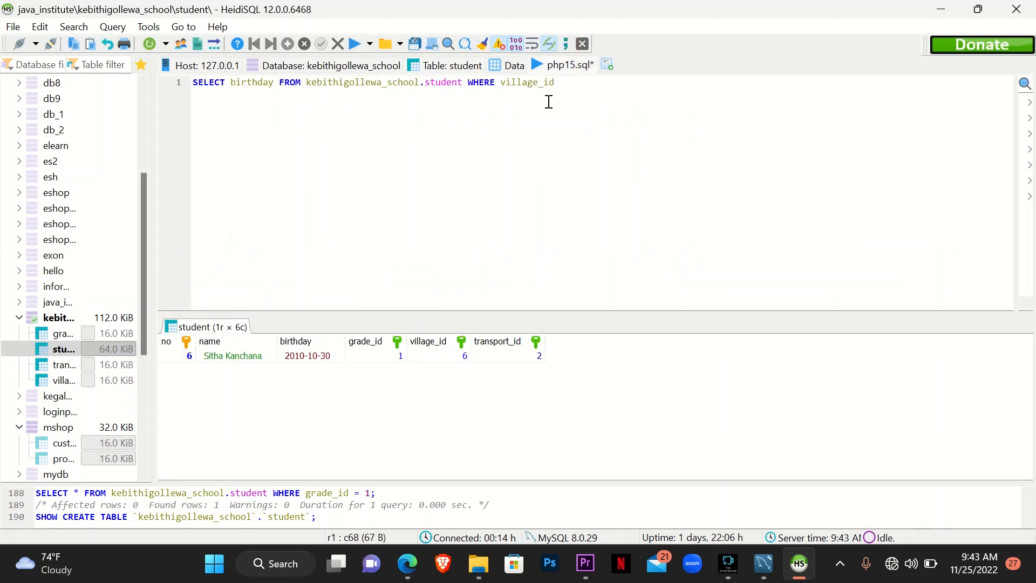
pyautogui.write('= ')
pyautogui.write('1')
# Add "AND transport_id = 1;" to the WHERE clause, copying the column name from the student table, and run the query.
pyautogui.write(' ADN')
pyautogui.write('D')
pyautogui.click(453, 65)
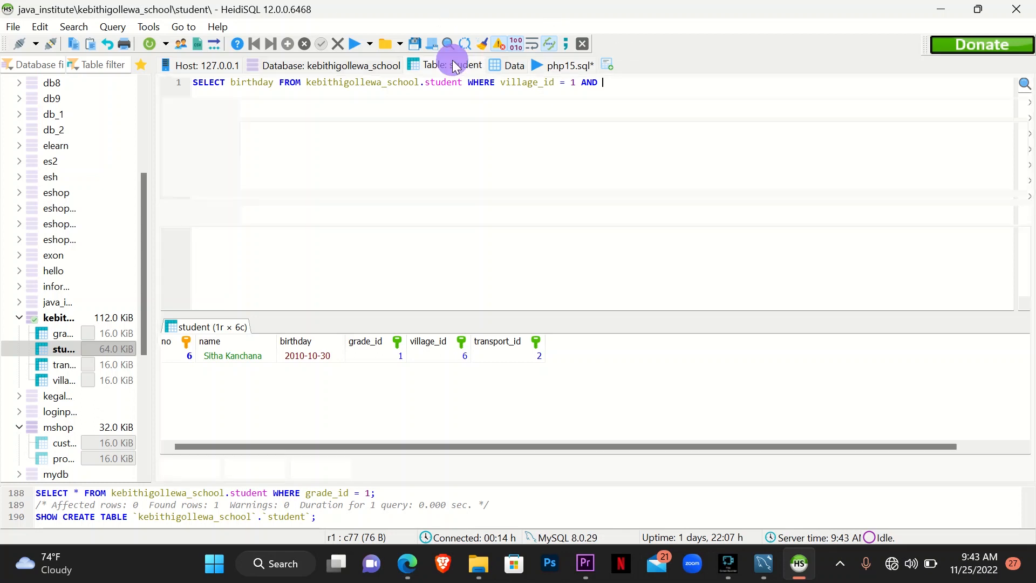
pyautogui.click(243, 338)
pyautogui.click(250, 337)
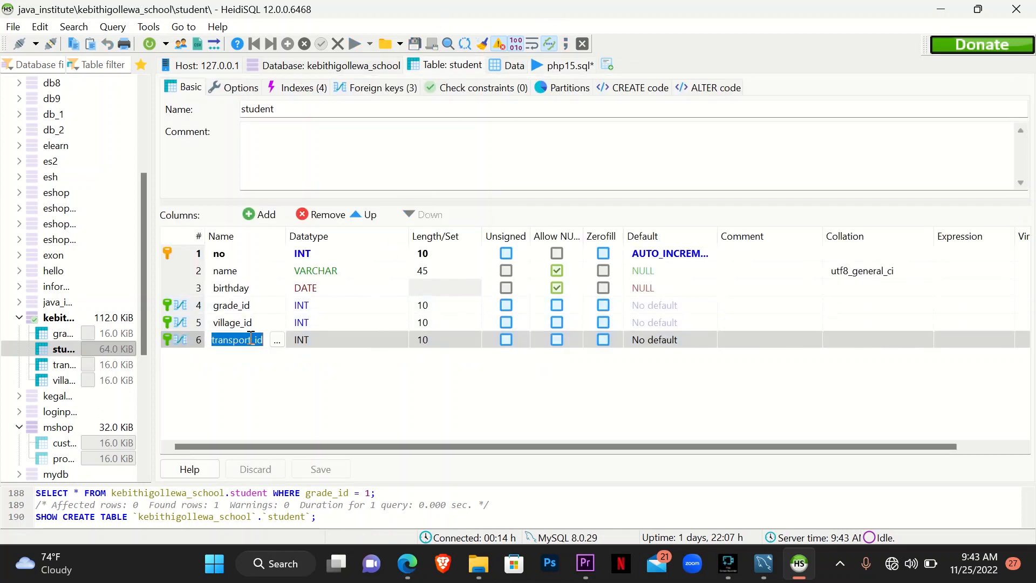
pyautogui.hotkey('ctrl', 'c')
pyautogui.click(566, 64)
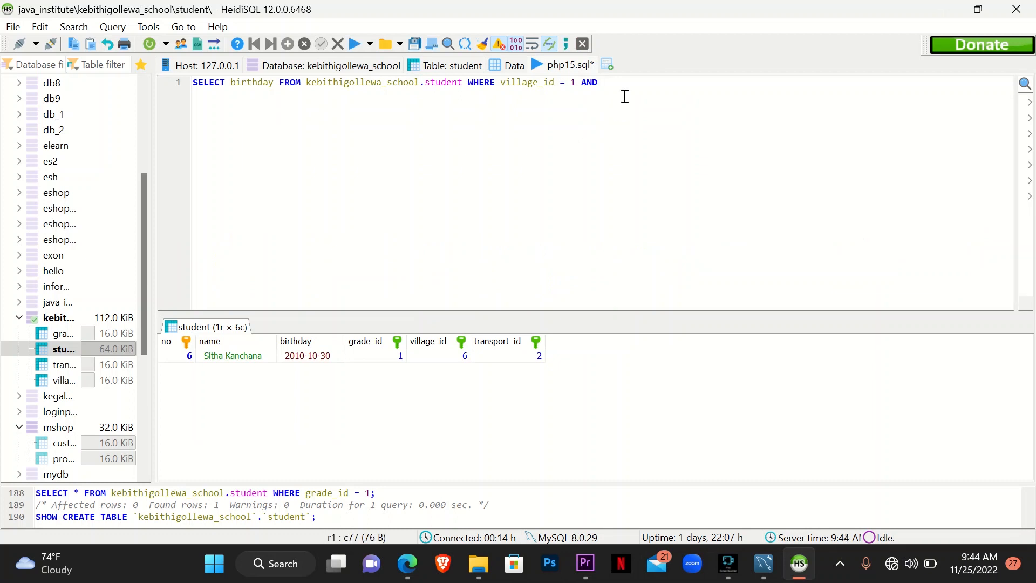
pyautogui.hotkey('ctrl', 'v')
pyautogui.write('=')
pyautogui.click(356, 48)
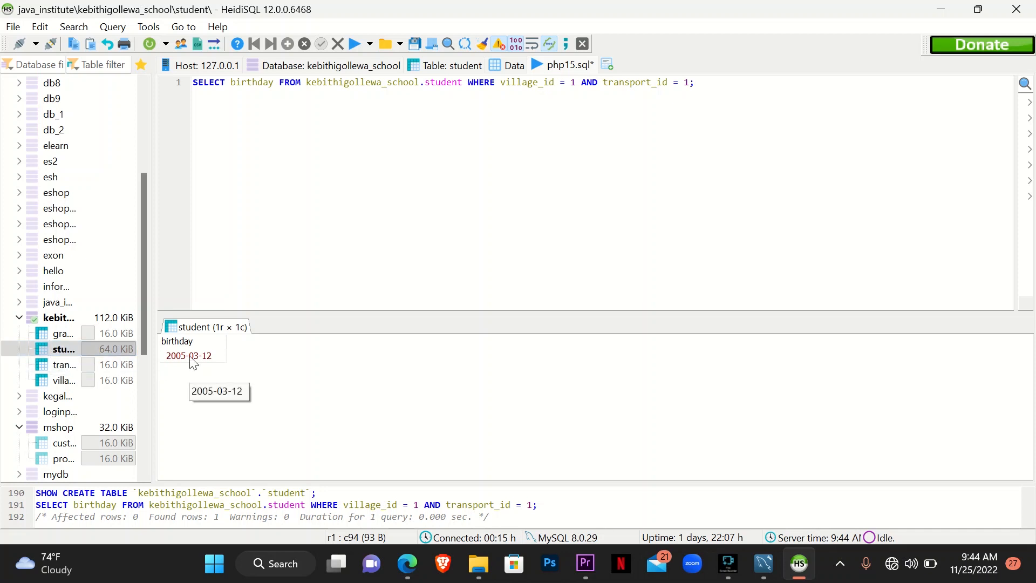
# Check the returned birthday against the first row of the student table's data and return to the query.
pyautogui.click(456, 70)
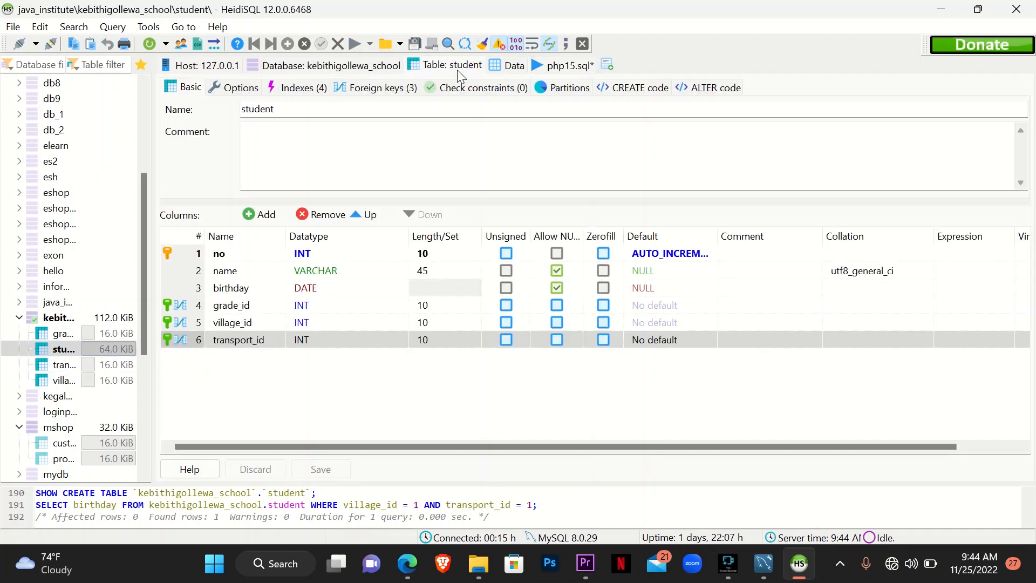
pyautogui.click(507, 69)
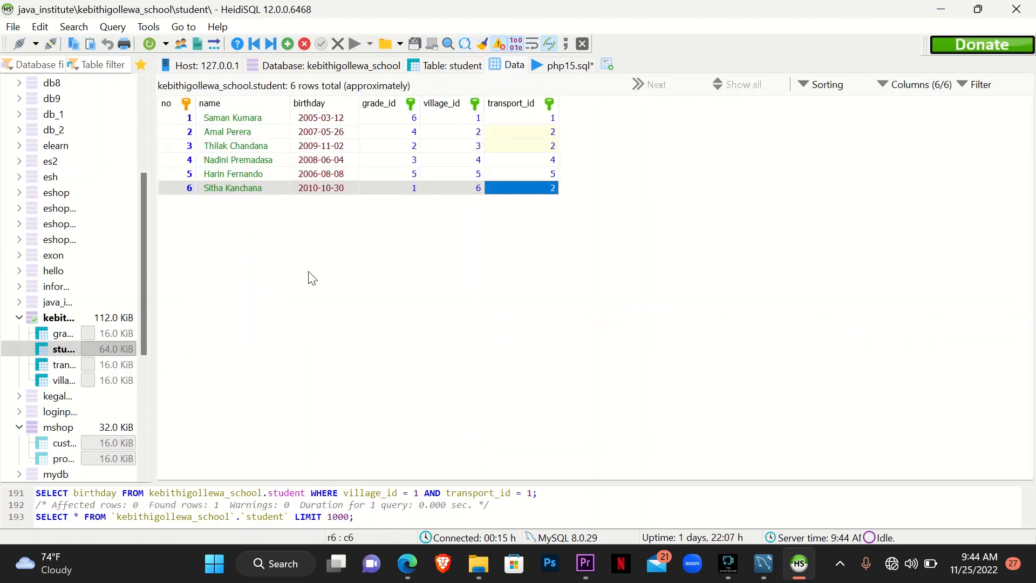
pyautogui.doubleClick(321, 118)
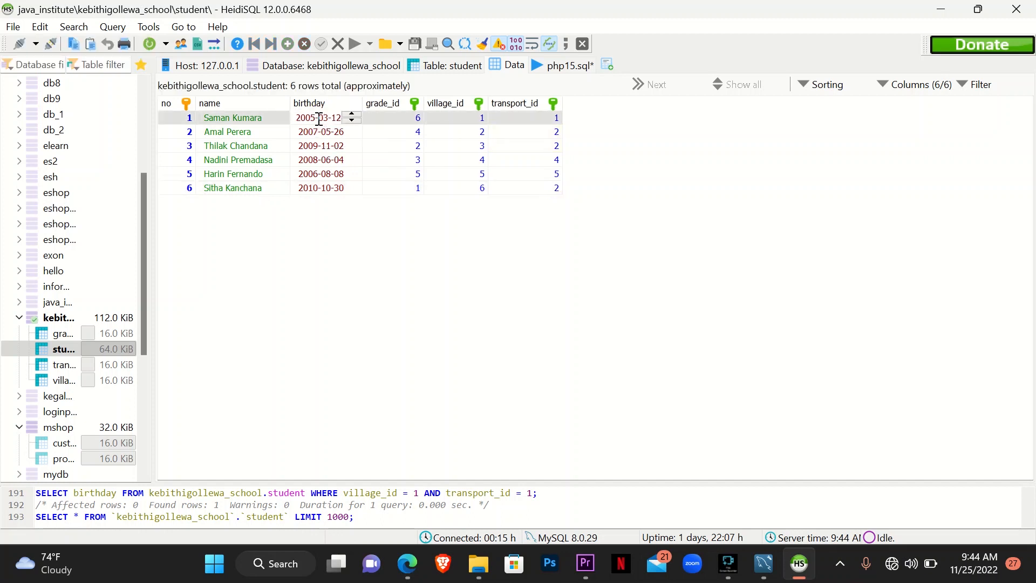
pyautogui.moveTo(301, 118); pyautogui.dragTo(337, 118)
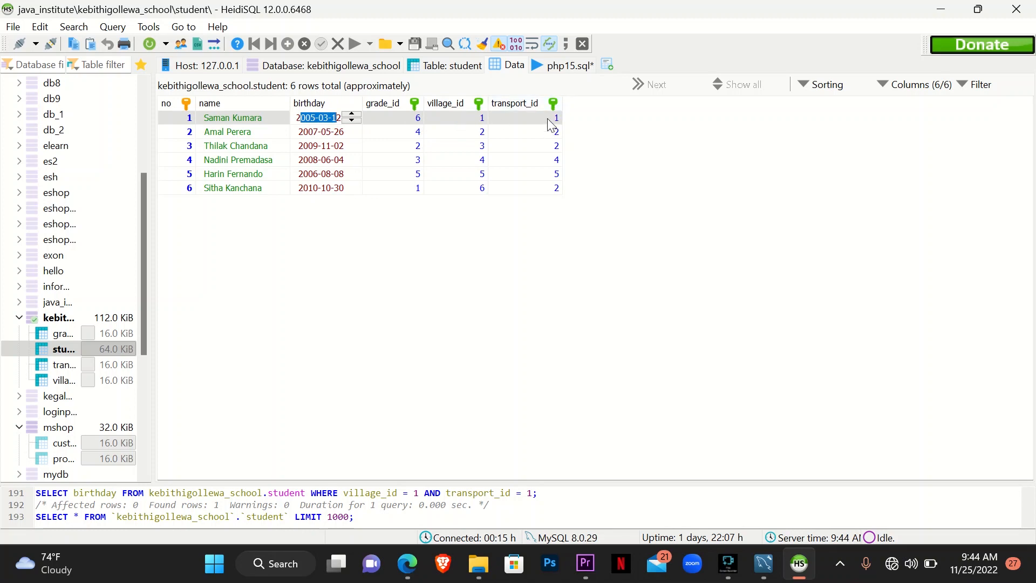
pyautogui.click(546, 65)
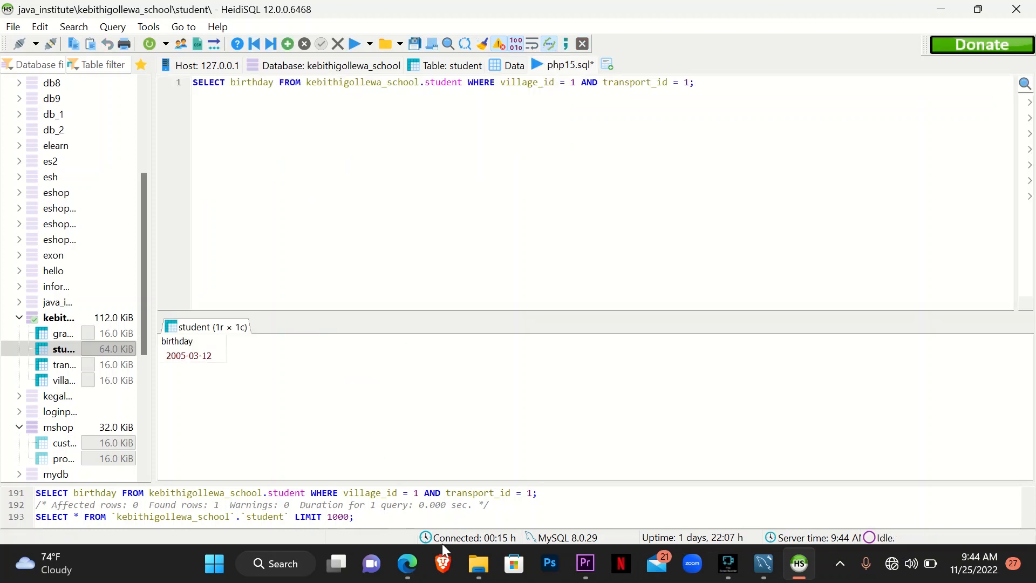
# Read the third query task in the question set PDF and compare its requested column with the second task's birthdays.
pyautogui.click(407, 563)
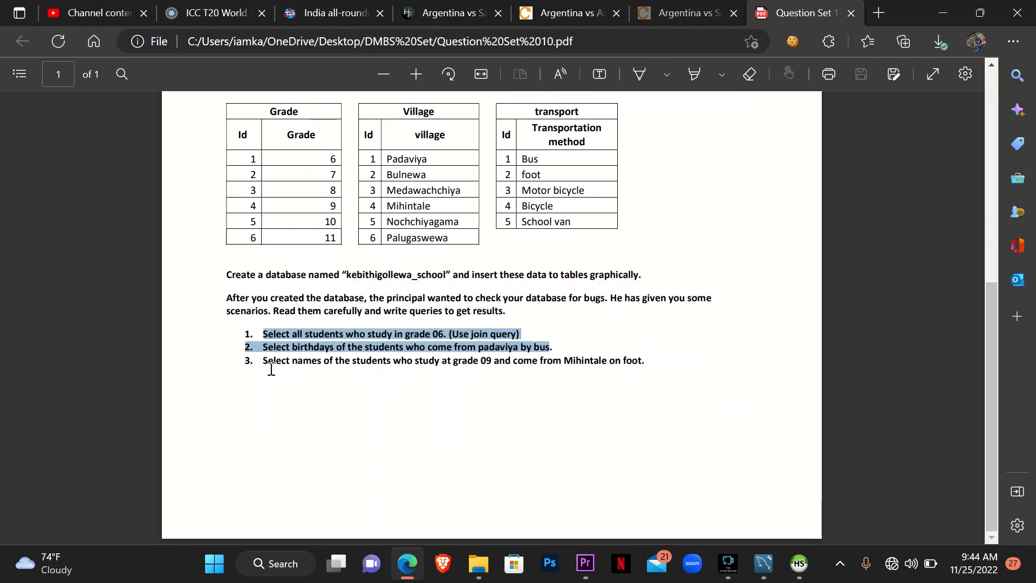
pyautogui.moveTo(265, 361); pyautogui.dragTo(647, 387)
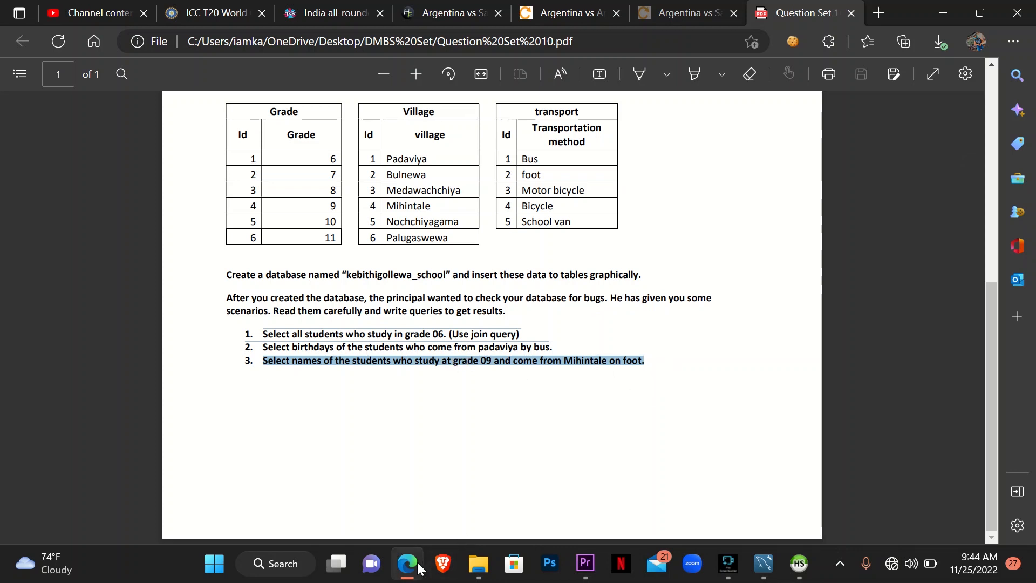
pyautogui.moveTo(419, 566)
pyautogui.click(305, 360)
pyautogui.doubleClick(314, 347)
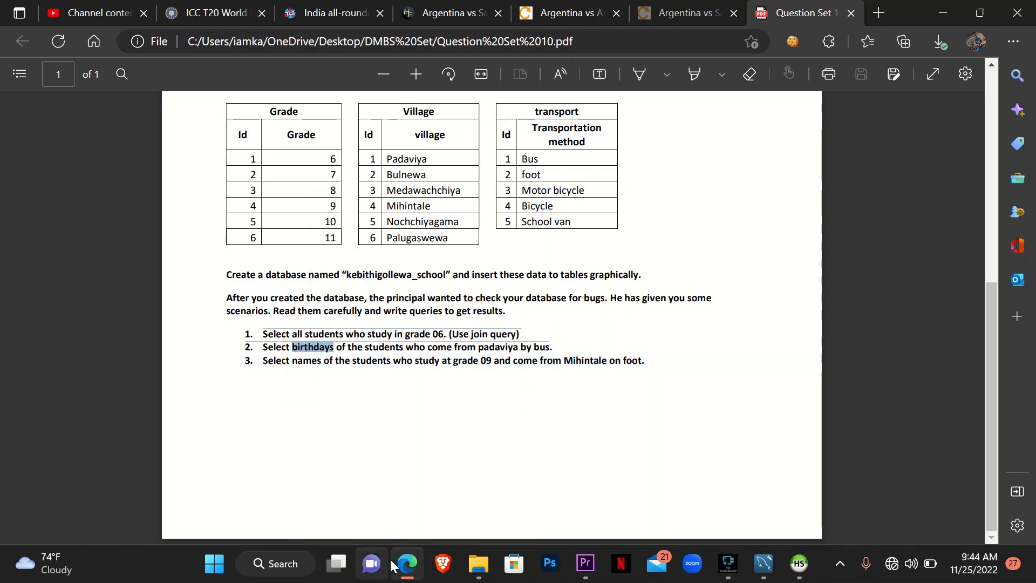
pyautogui.click(406, 572)
# Check the student table's columns and replace birthday with name in the SELECT statement.
pyautogui.doubleClick(246, 78)
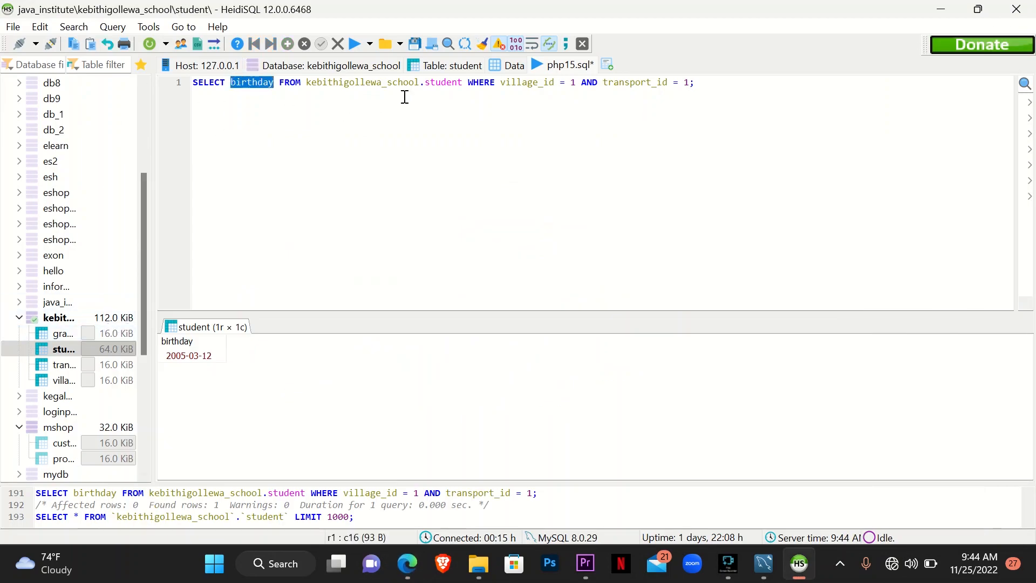
pyautogui.click(511, 65)
pyautogui.click(446, 65)
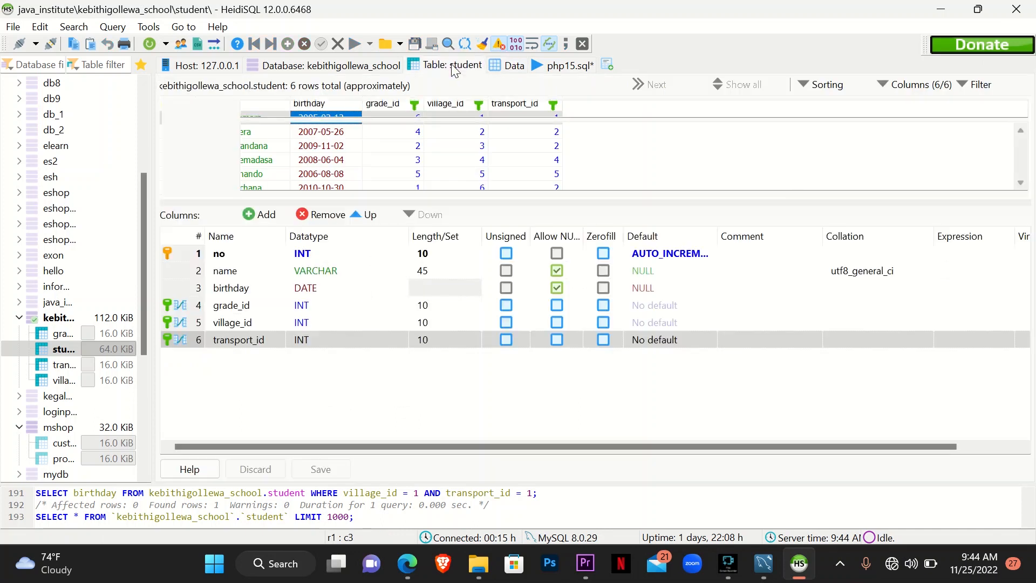
pyautogui.click(570, 67)
pyautogui.write('naem')
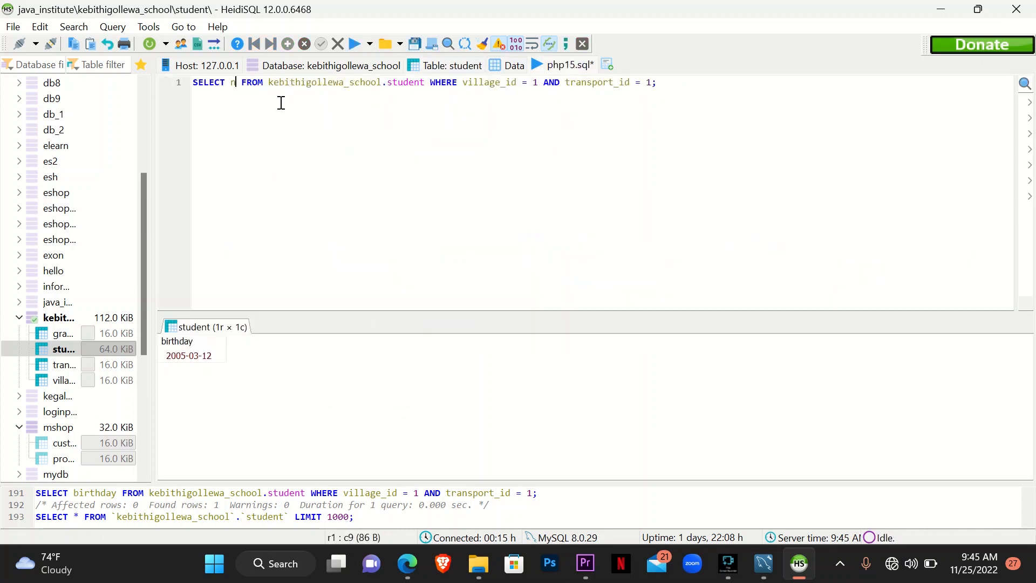
pyautogui.press('BackSpace')
pyautogui.press('BackSpace')
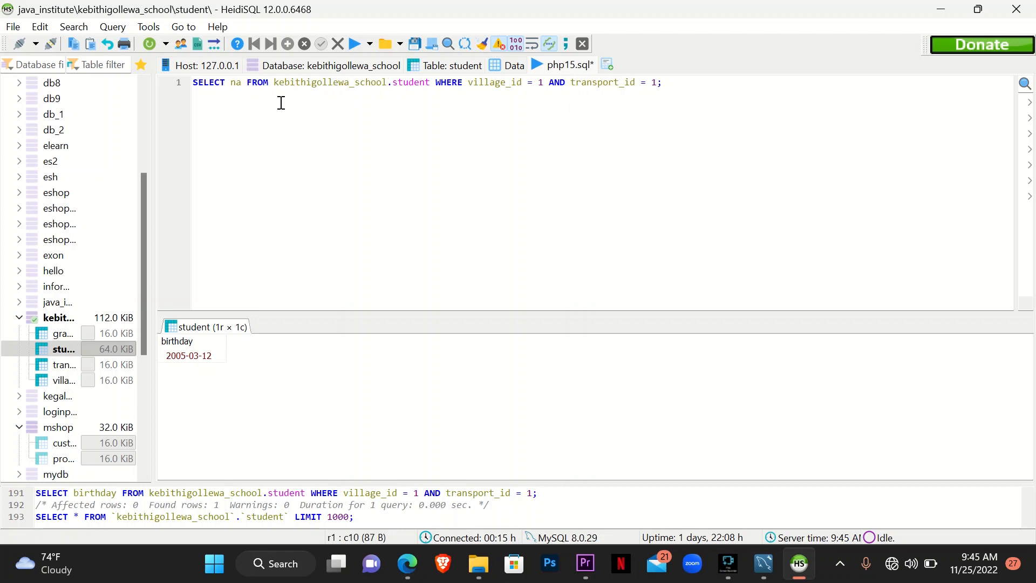
pyautogui.write('me')
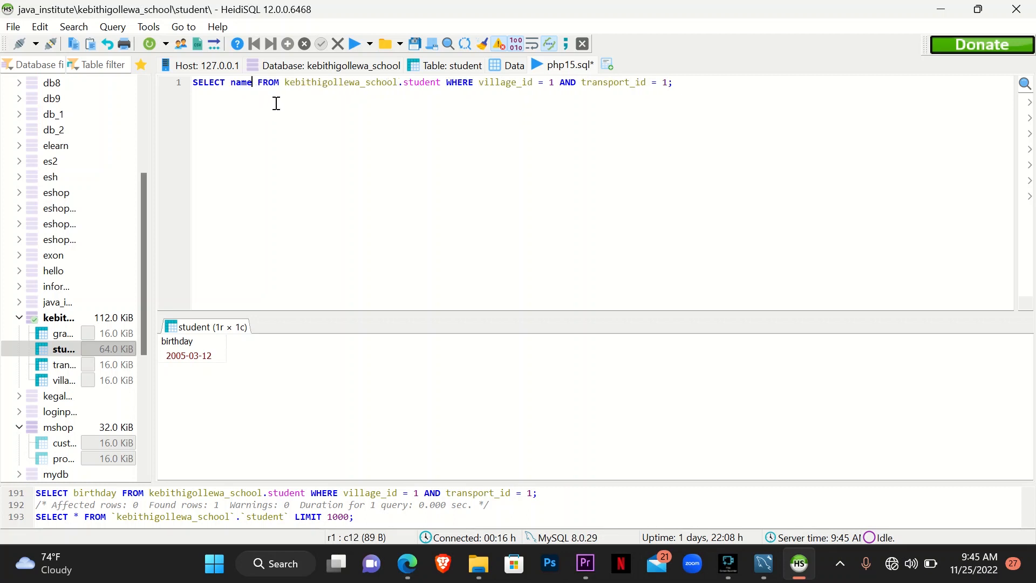
# Rewrite the selected column in the SELECT statement as `name`, enclosed in backticks.
pyautogui.press('BackSpace')
pyautogui.press('BackSpace')
pyautogui.press('BackSpace')
pyautogui.press('BackSpace')
pyautogui.press('BackSpace')
pyautogui.write('nam')
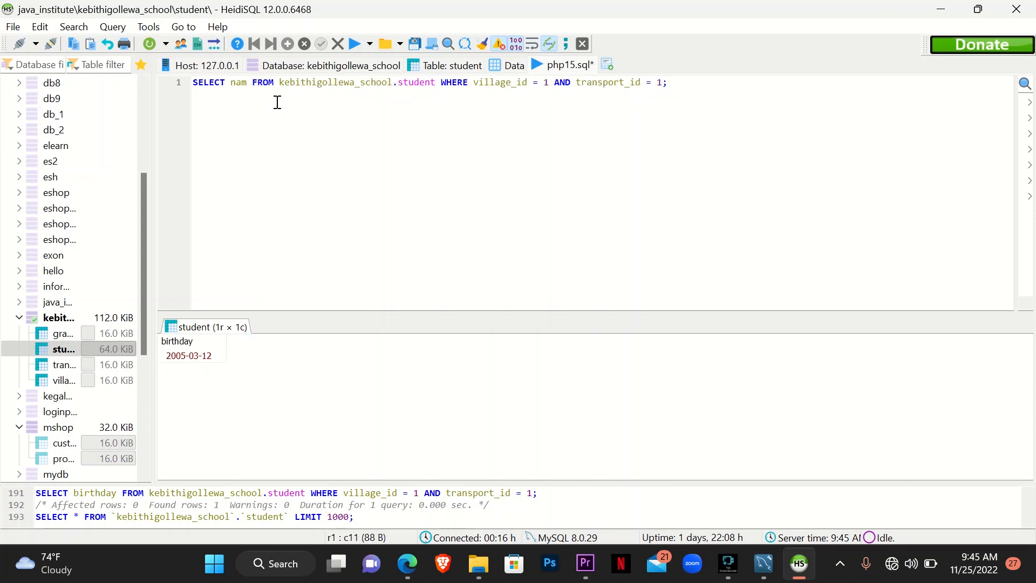
pyautogui.press('BackSpace')
pyautogui.press('BackSpace')
pyautogui.press('BackSpace')
pyautogui.write('*')
pyautogui.press('BackSpace')
pyautogui.write('``')
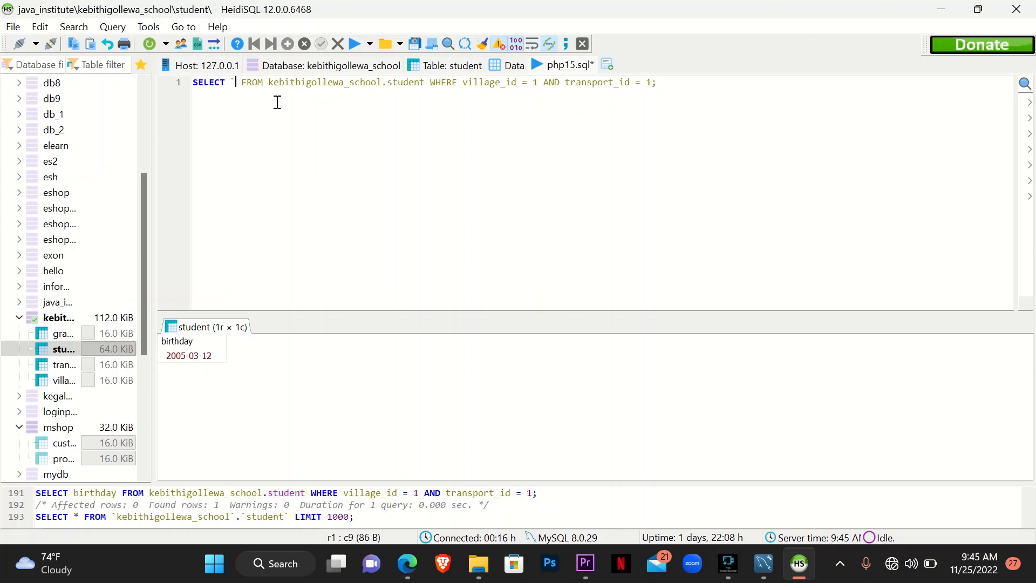
pyautogui.press('Left')
pyautogui.write('name')
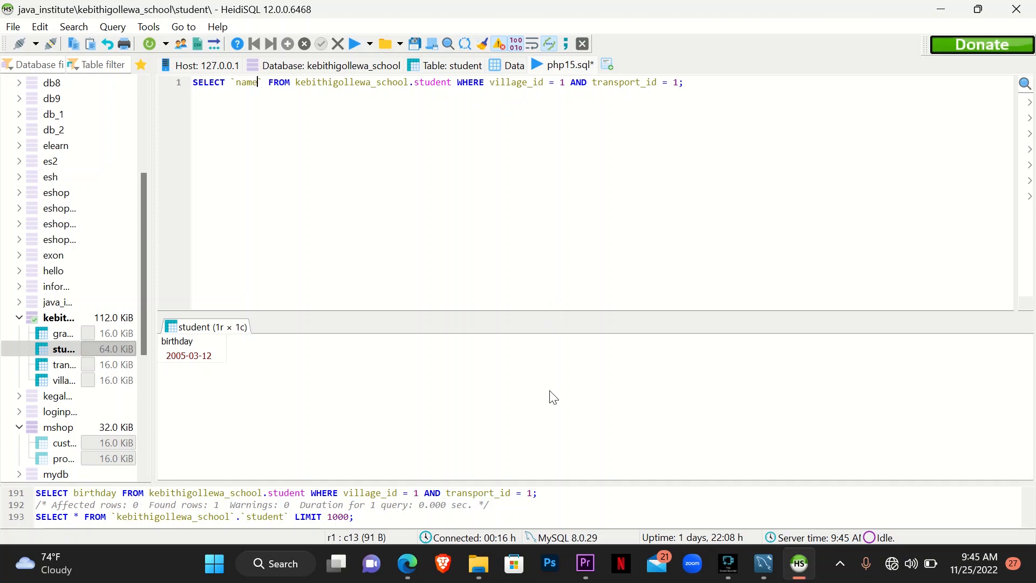
# Look up the ids of foot and Mihintale in the question set PDF's transport and village tables, and return to the query.
pyautogui.click(407, 563)
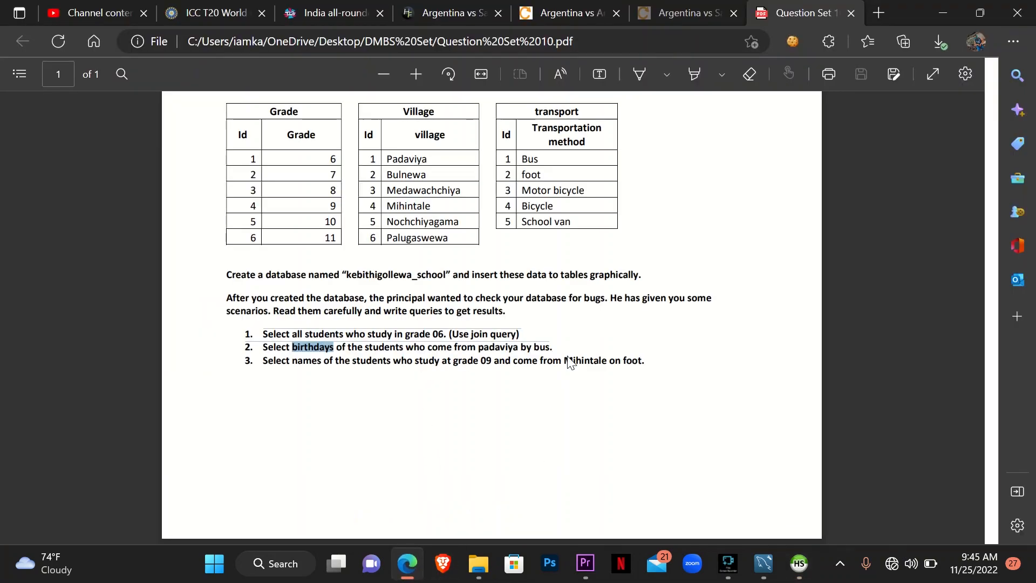
pyautogui.scroll(3, 572, 372)
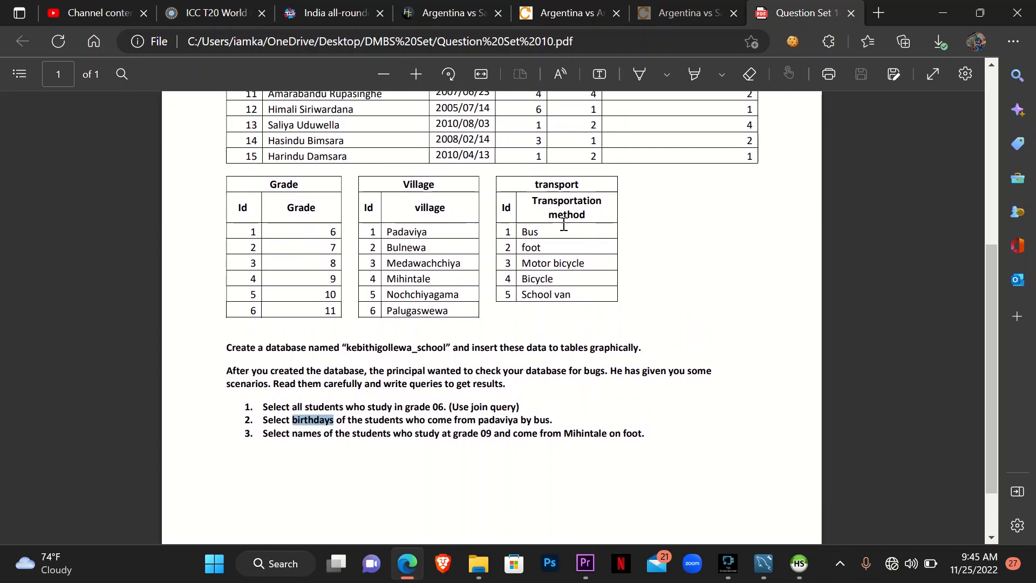
pyautogui.doubleClick(506, 248)
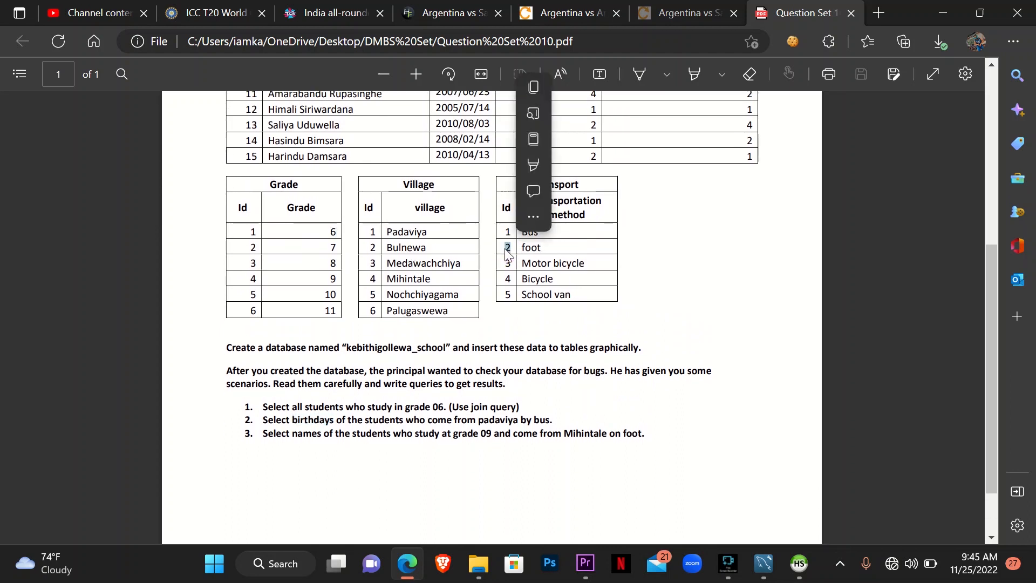
pyautogui.doubleClick(374, 279)
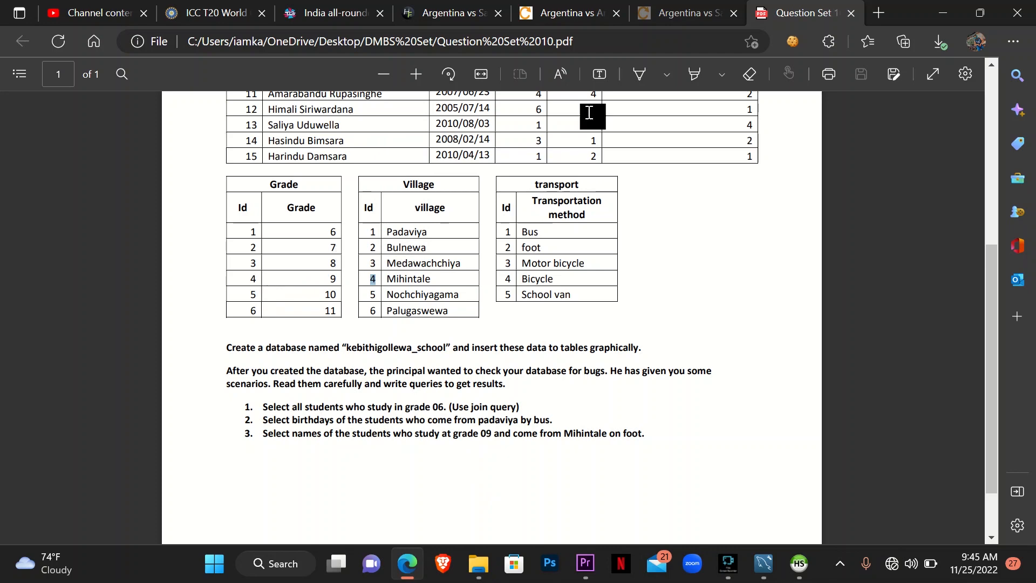
pyautogui.click(943, 12)
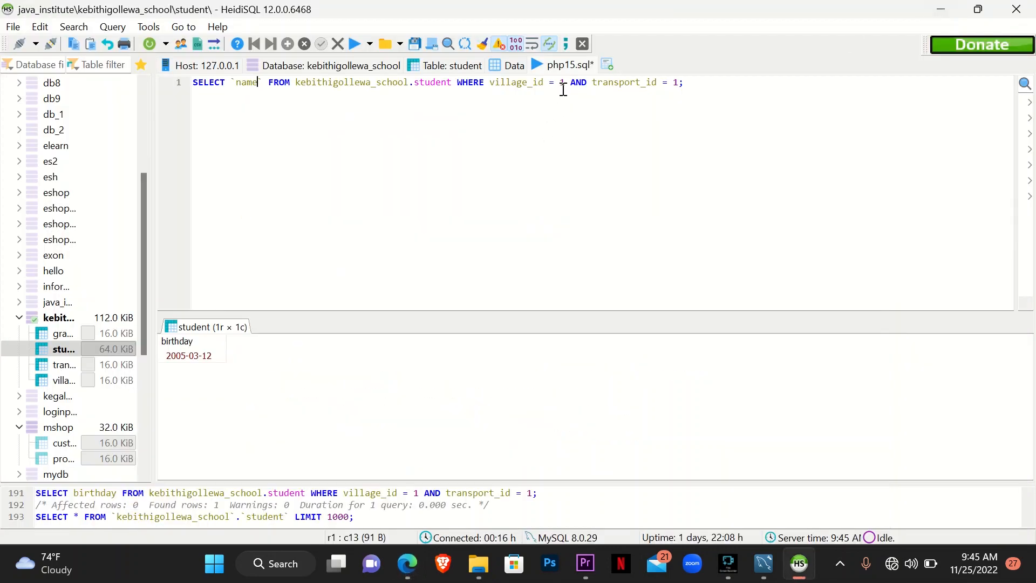
pyautogui.click(407, 563)
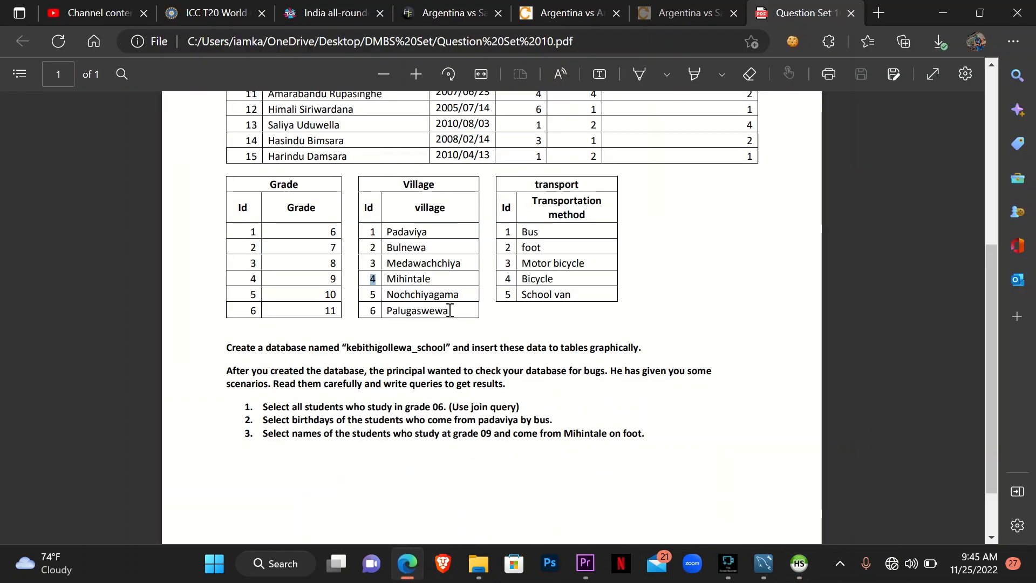
pyautogui.click(939, 8)
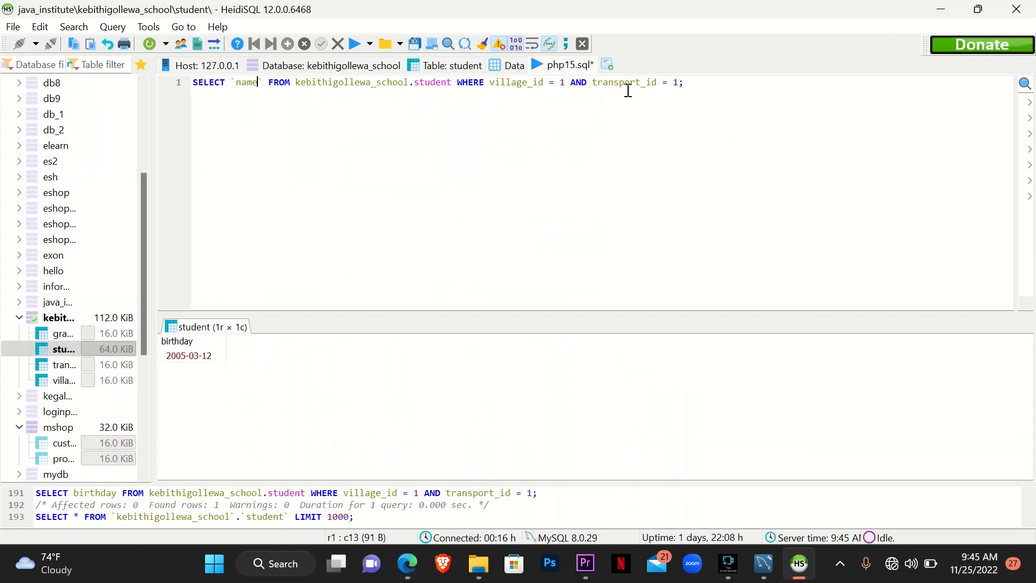
# Change the WHERE conditions to village_id = 4 and transport_id = 2.
pyautogui.click(565, 84)
pyautogui.press('BackSpace')
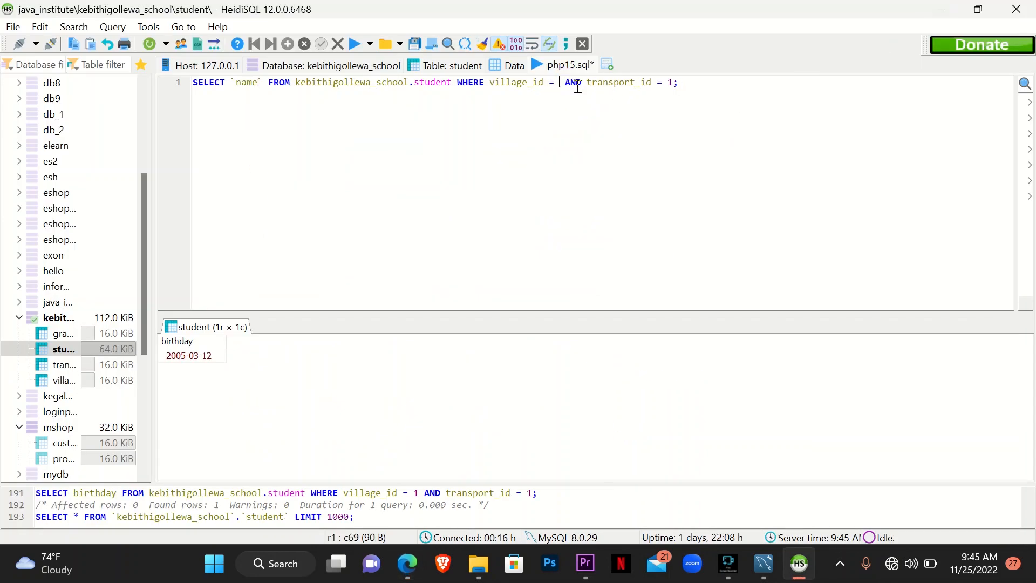
pyautogui.write('4')
pyautogui.click(678, 83)
pyautogui.write('2')
# Append "AND grade_id = 4;" to the WHERE clause and run the query.
pyautogui.click(709, 82)
pyautogui.click(713, 88)
pyautogui.press('BackSpace')
pyautogui.write('AND ')
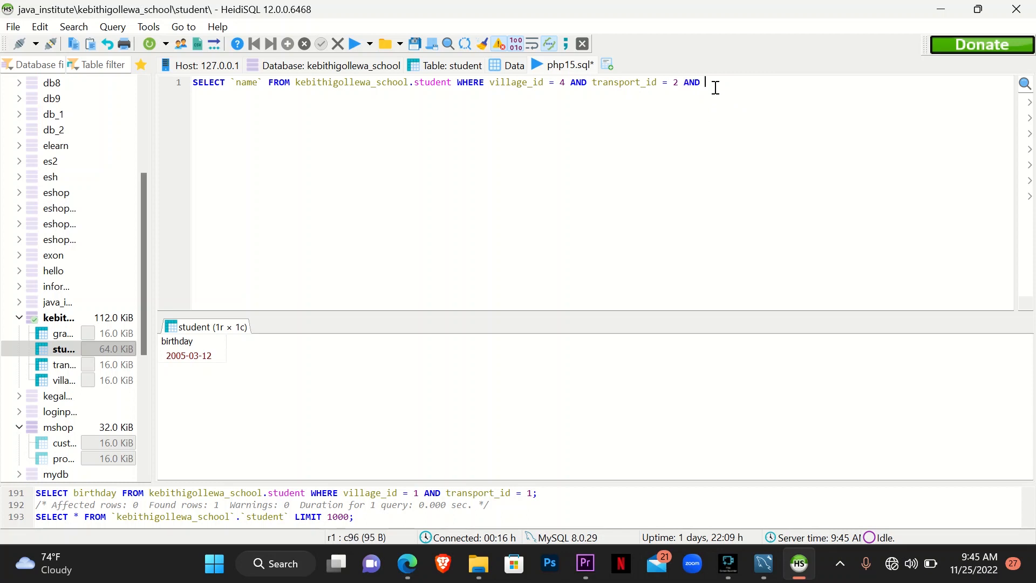
pyautogui.write('grade_id = 4;')
pyautogui.click(357, 49)
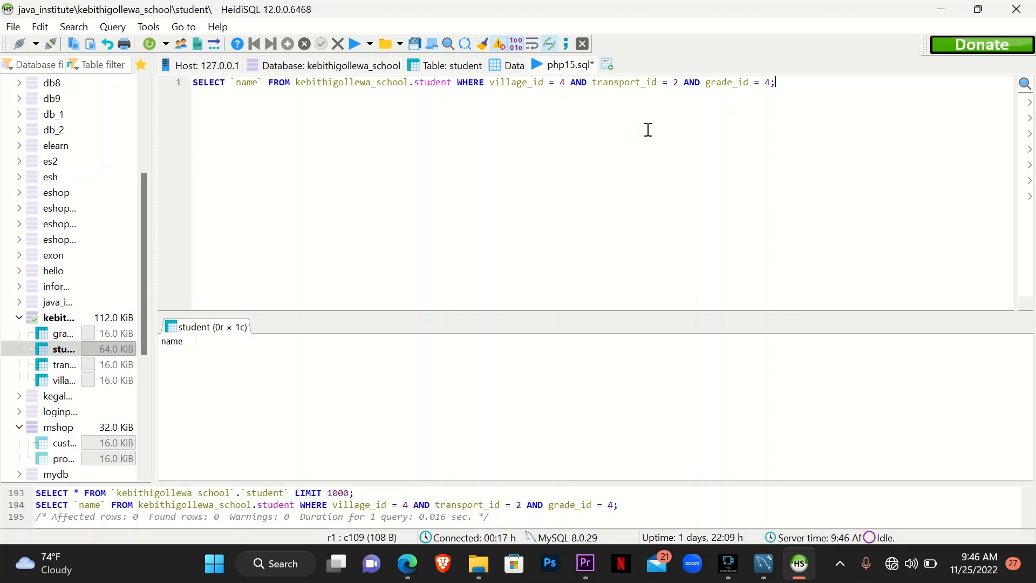
# Compare the grade, village and transport ids in the student table's data with the query's WHERE conditions.
pyautogui.click(468, 67)
pyautogui.click(524, 66)
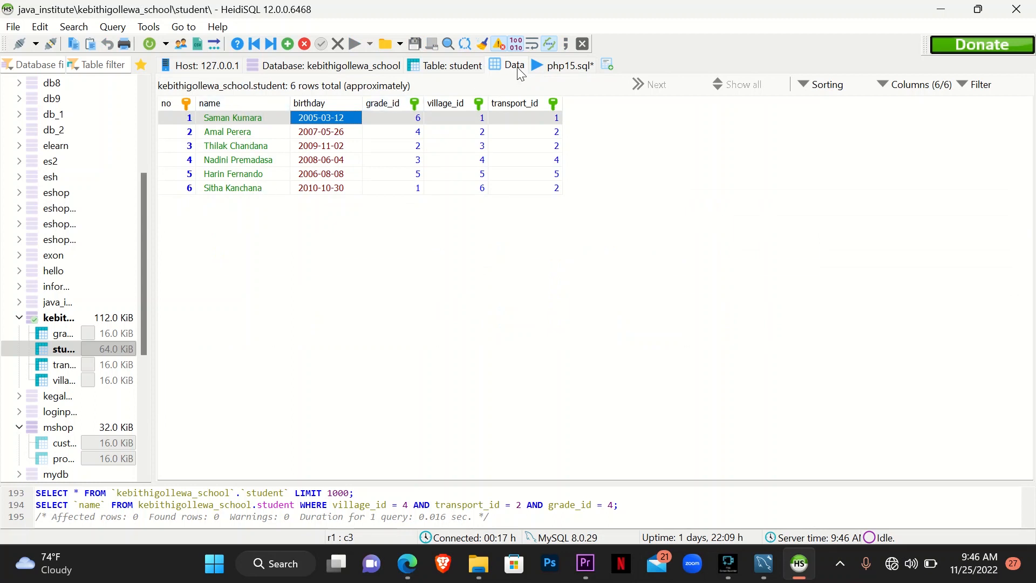
pyautogui.click(543, 62)
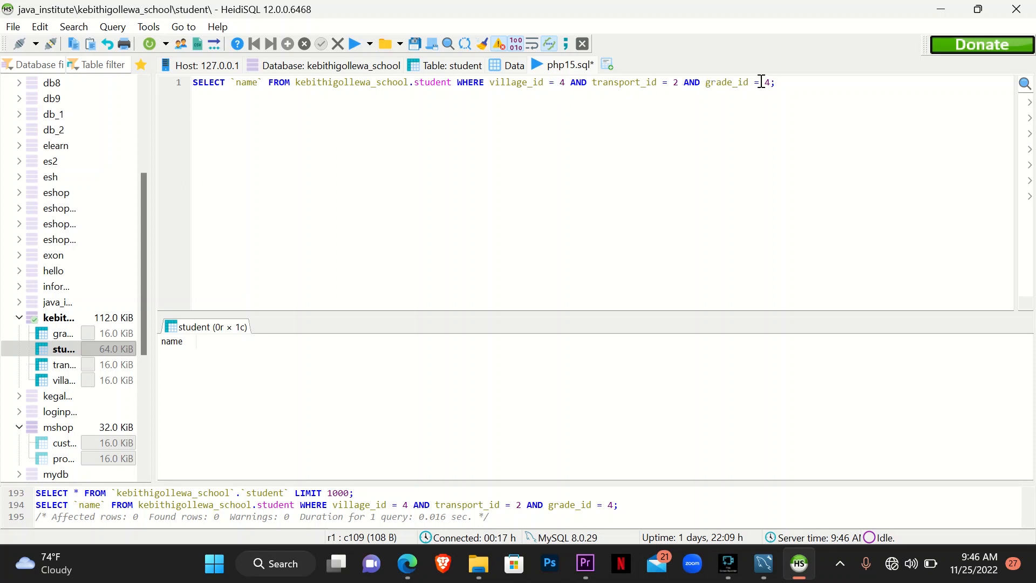
pyautogui.click(468, 66)
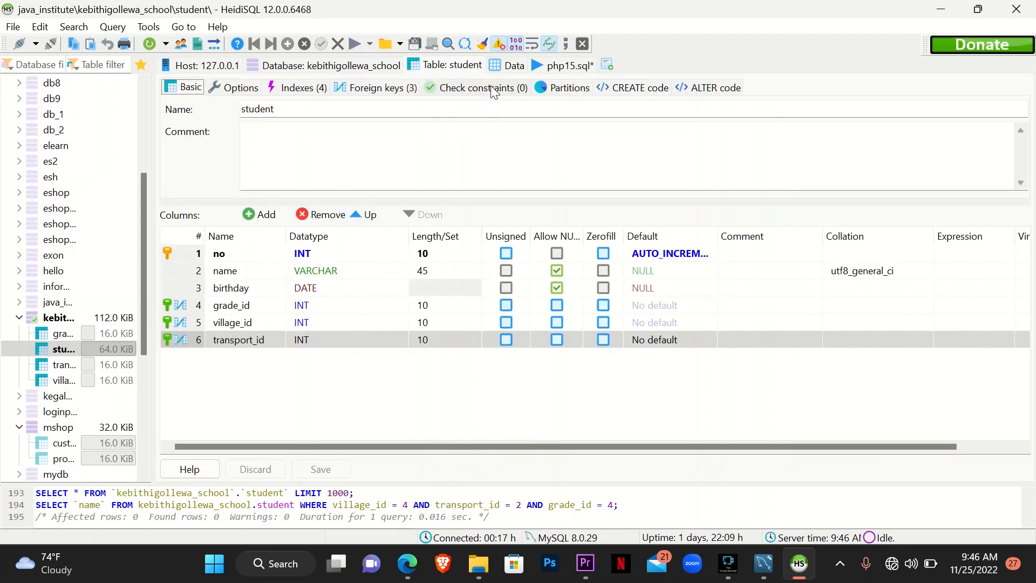
pyautogui.click(502, 68)
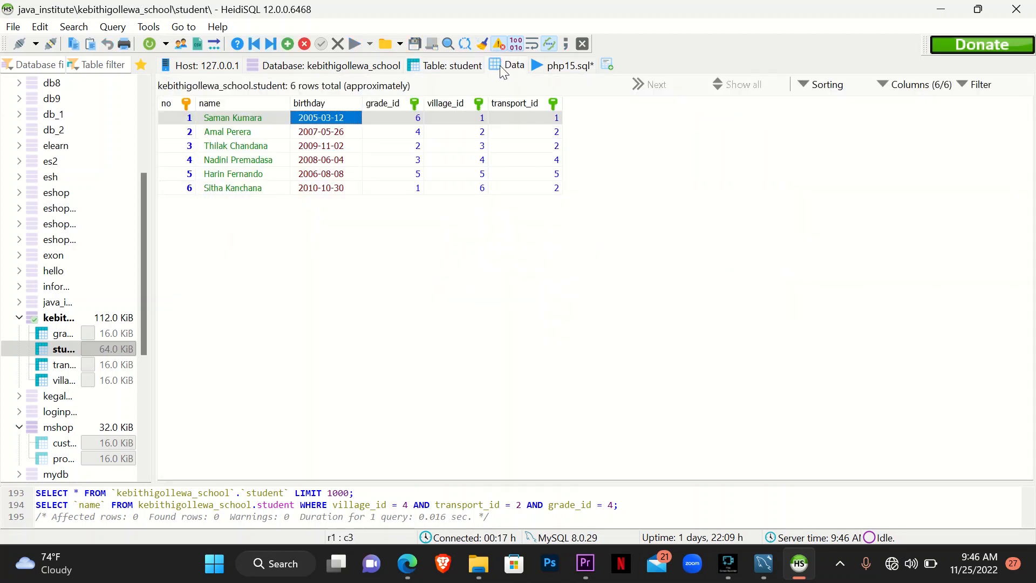
pyautogui.click(419, 135)
pyautogui.click(451, 67)
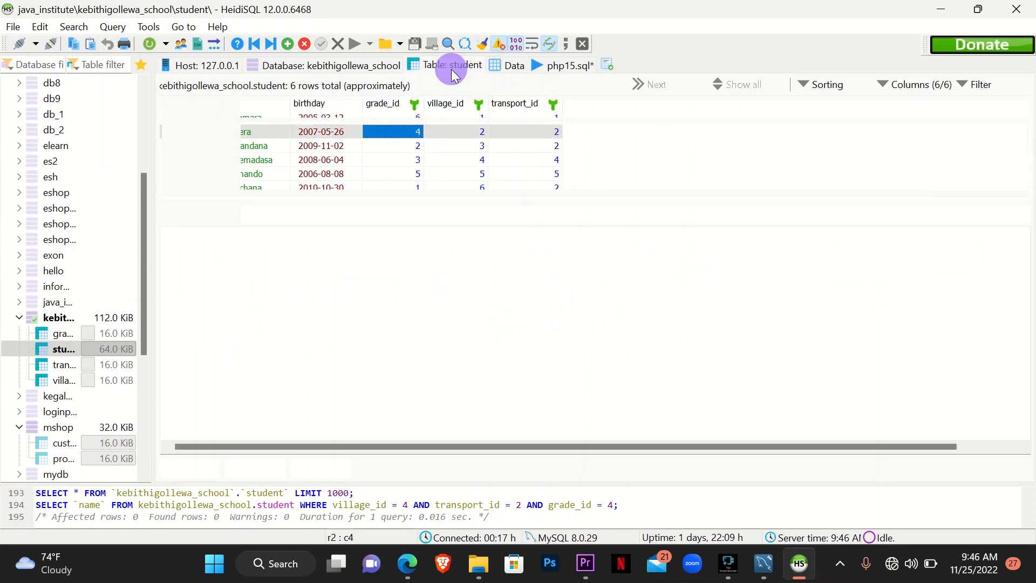
pyautogui.click(539, 66)
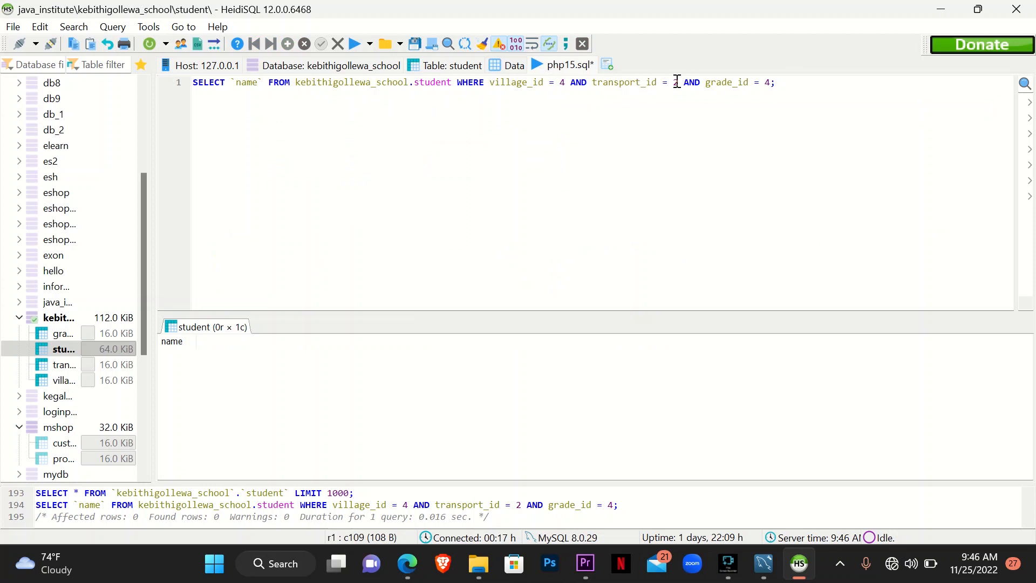
pyautogui.click(445, 67)
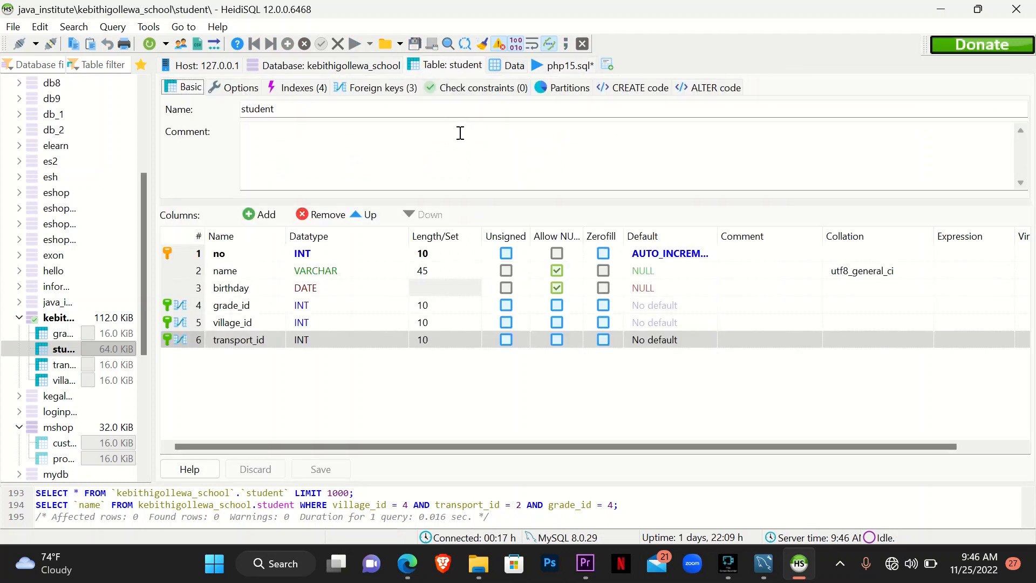
pyautogui.click(508, 65)
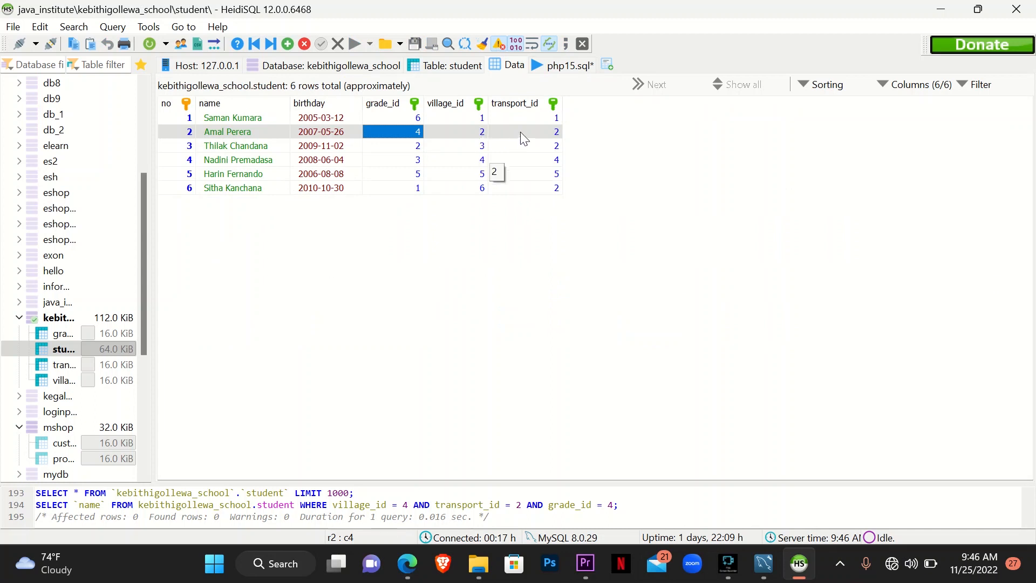
pyautogui.click(563, 65)
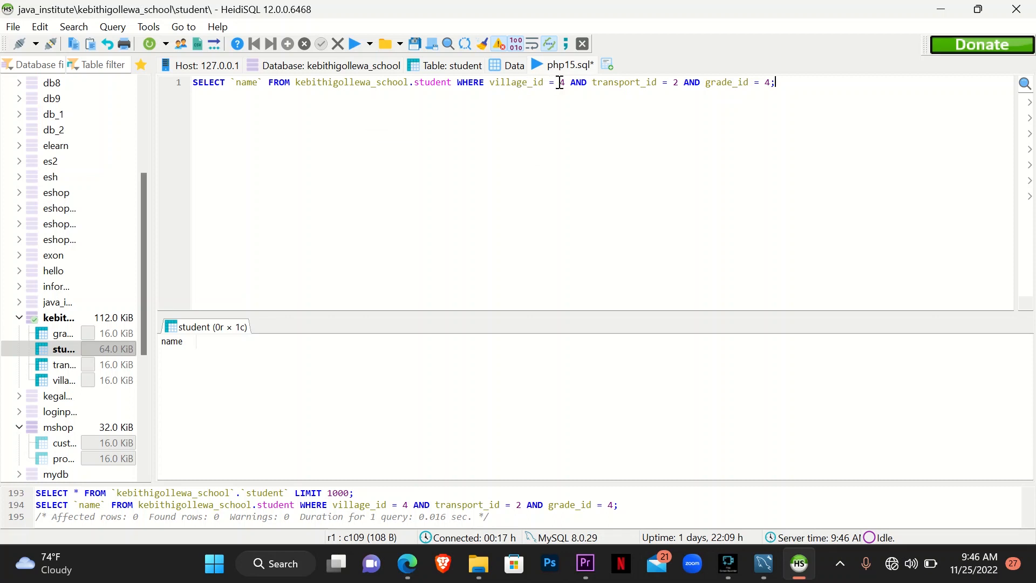
# Set the village_id of student no 2 to 4 (Mihintale) in the student table's data and rerun the query.
pyautogui.click(513, 65)
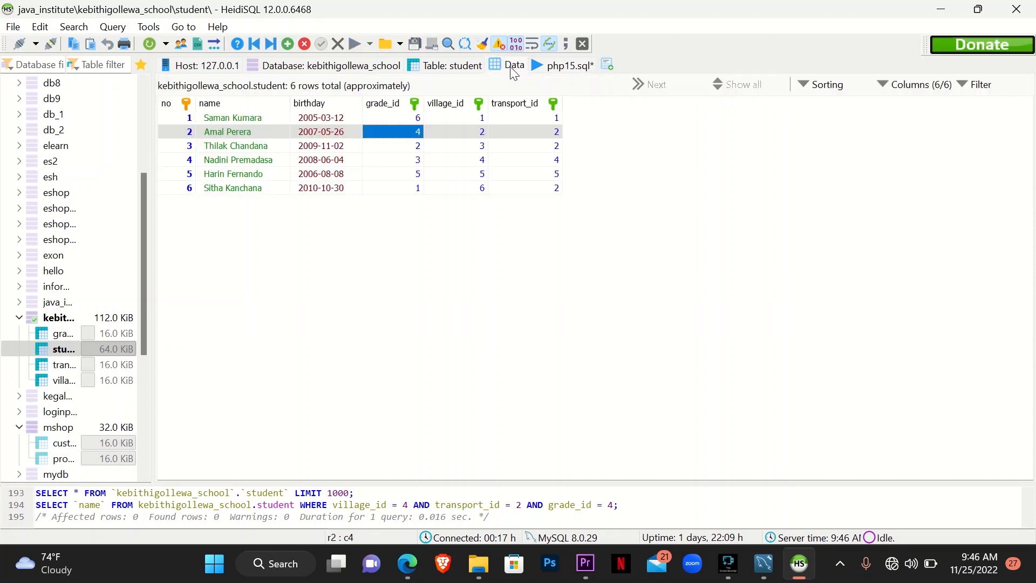
pyautogui.click(476, 134)
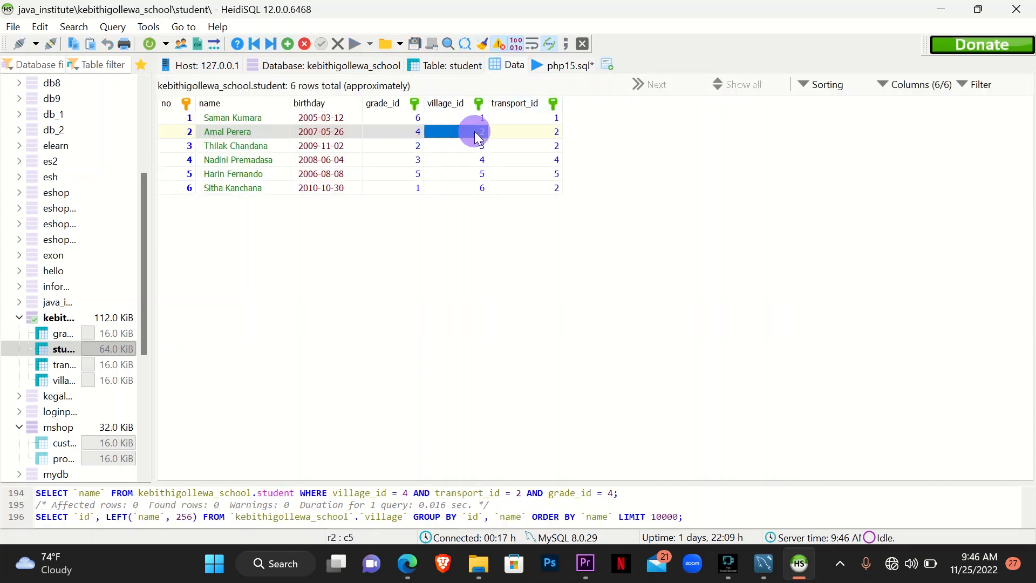
pyautogui.click(479, 134)
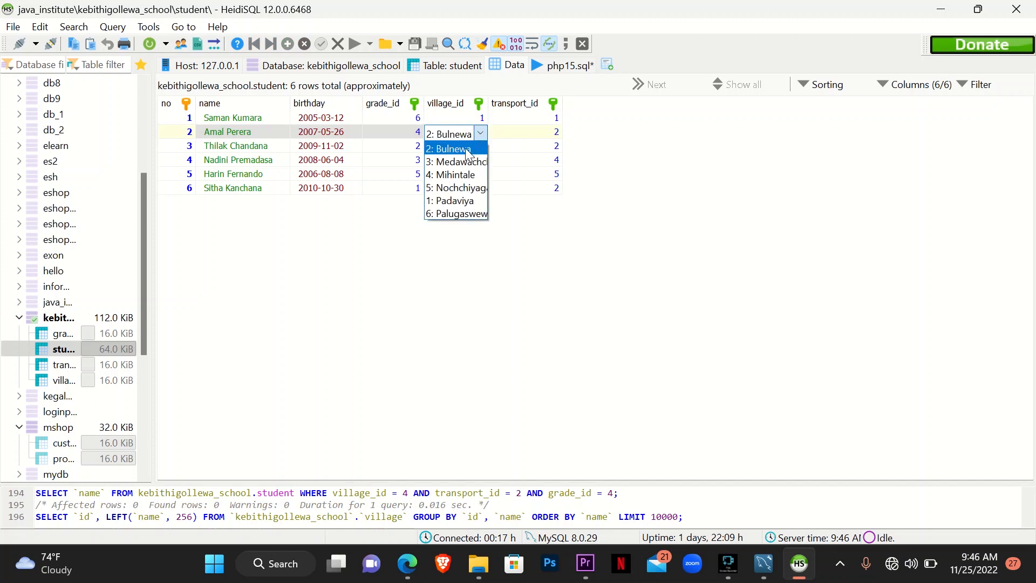
pyautogui.click(457, 178)
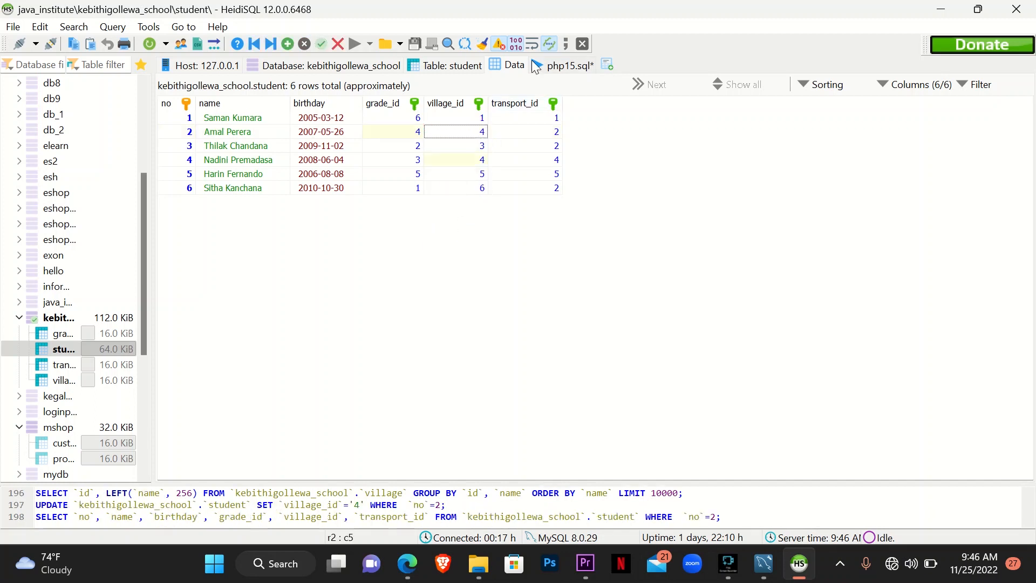
pyautogui.click(548, 66)
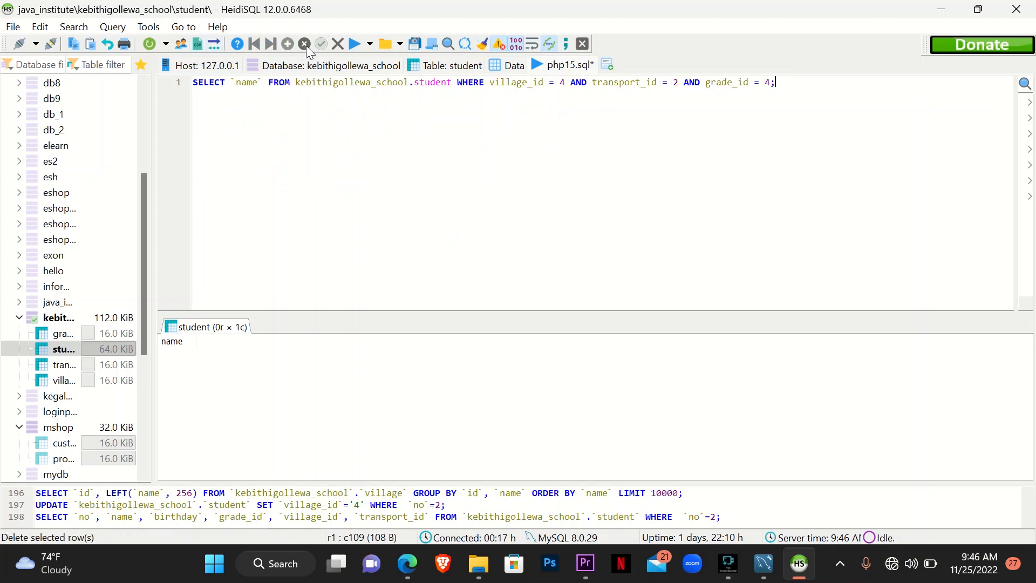
pyautogui.click(356, 45)
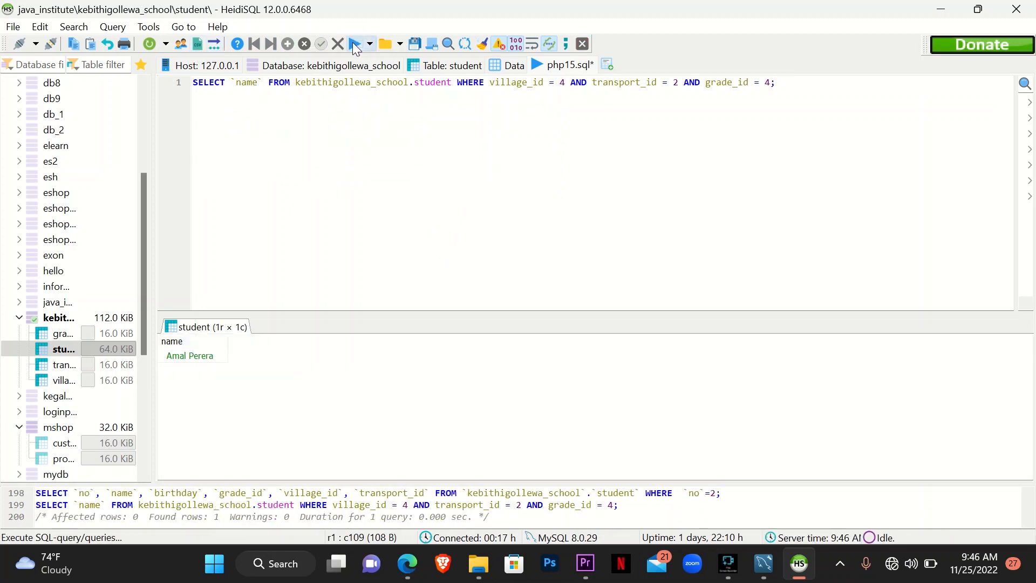
# Check the returned name against the student table's second row, and review the student list in the question set PDF.
pyautogui.click(201, 357)
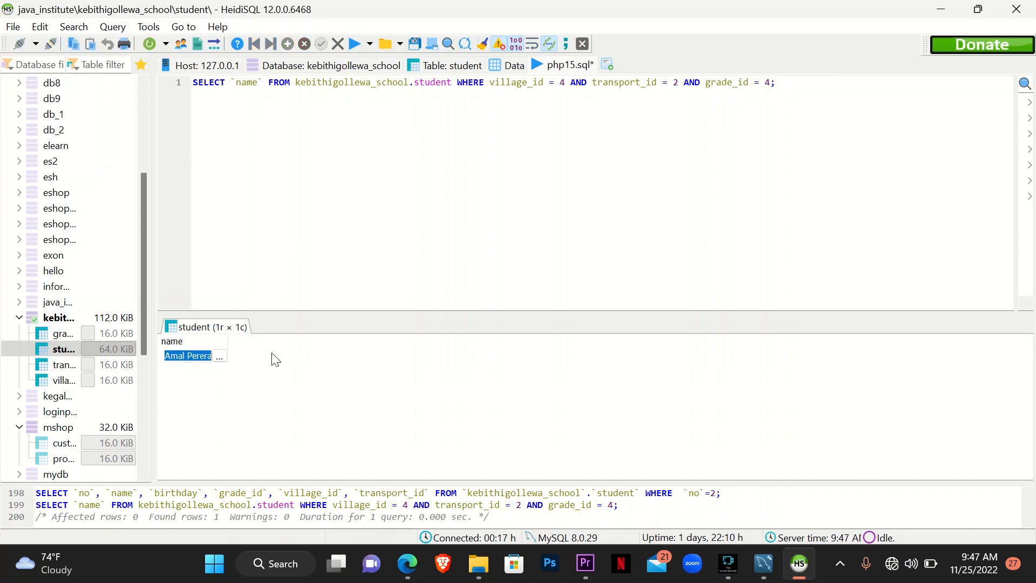
pyautogui.click(514, 68)
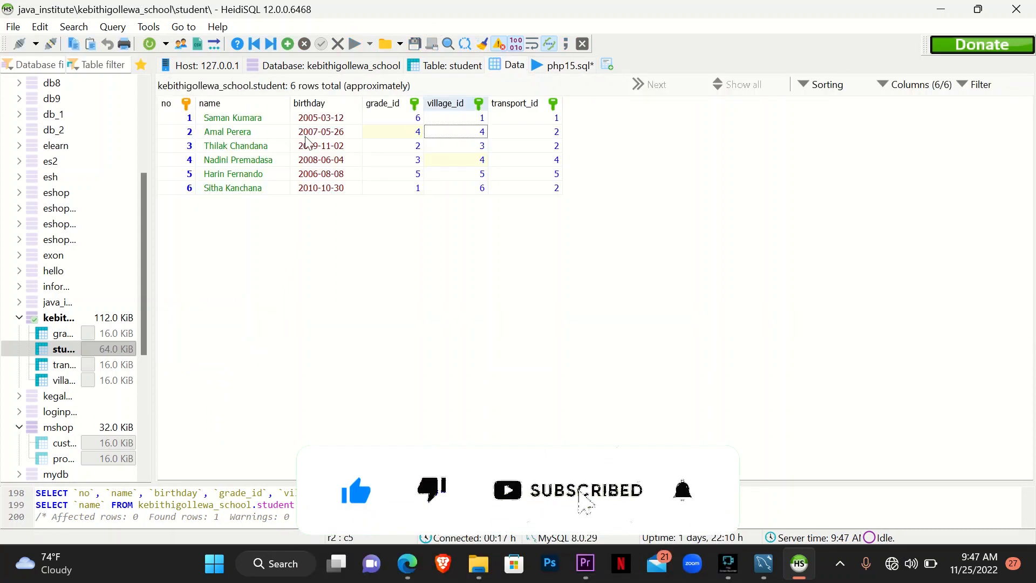
pyautogui.doubleClick(238, 135)
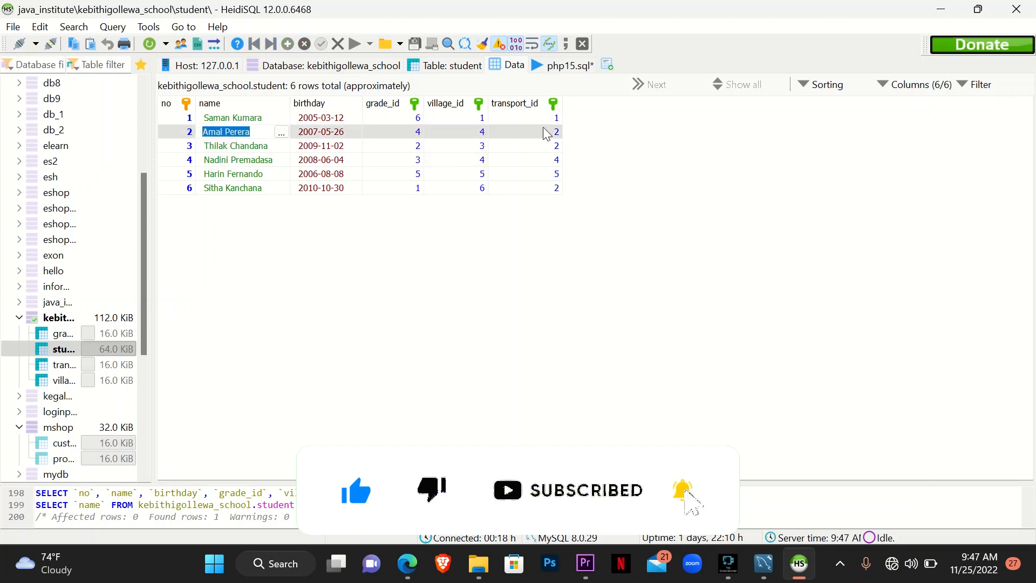
pyautogui.click(567, 64)
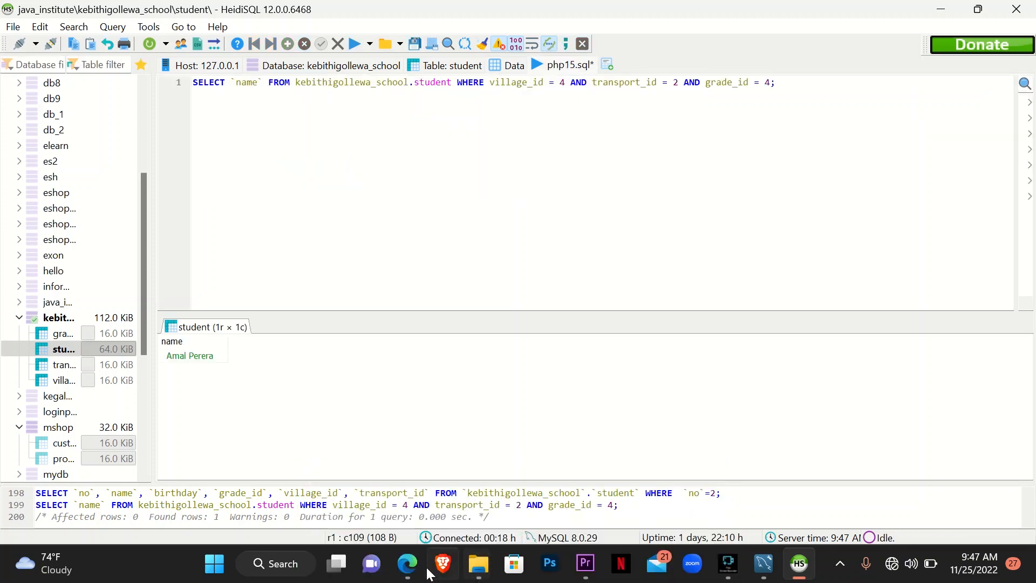
pyautogui.click(410, 565)
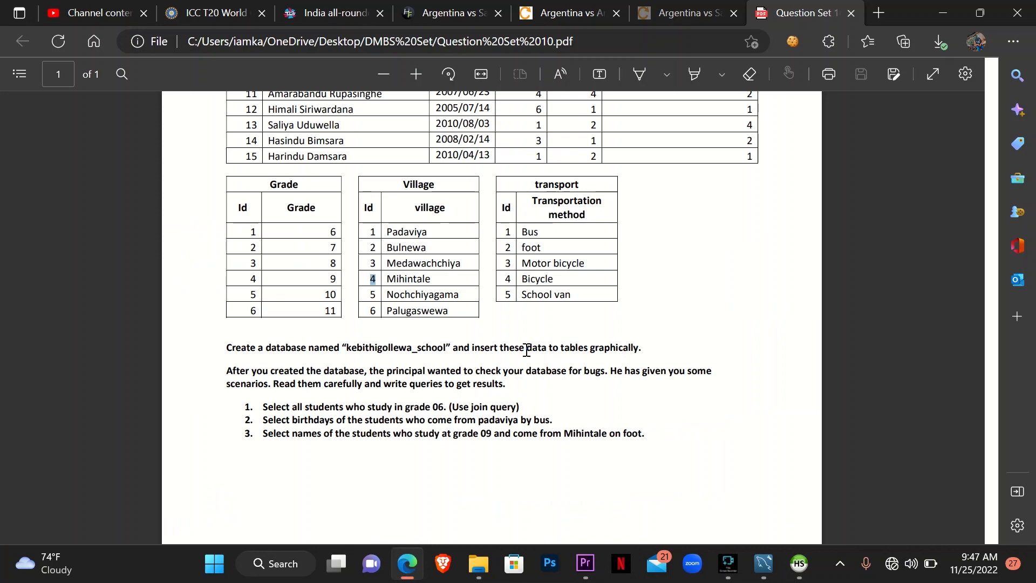
pyautogui.scroll(6, 527, 350)
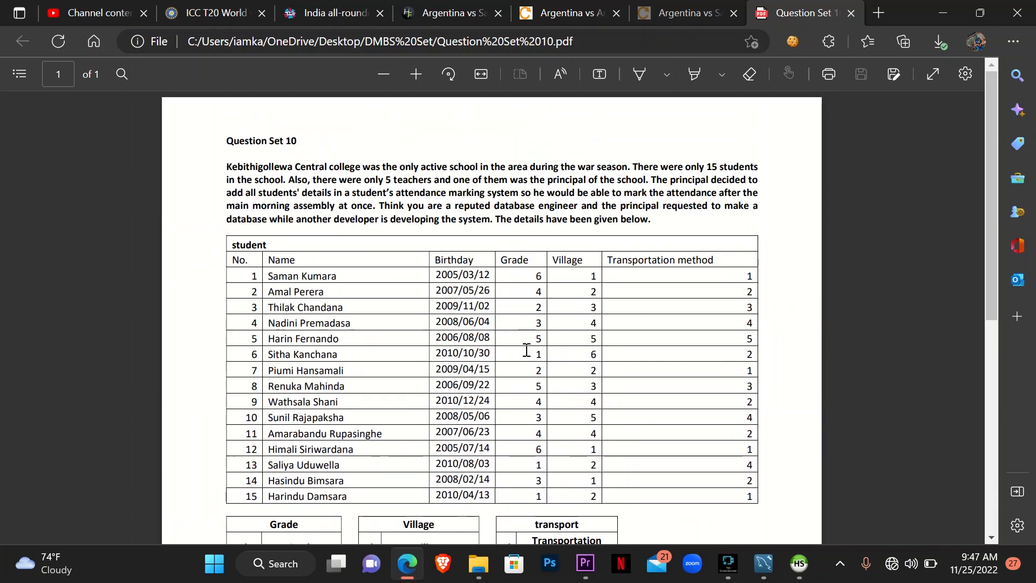